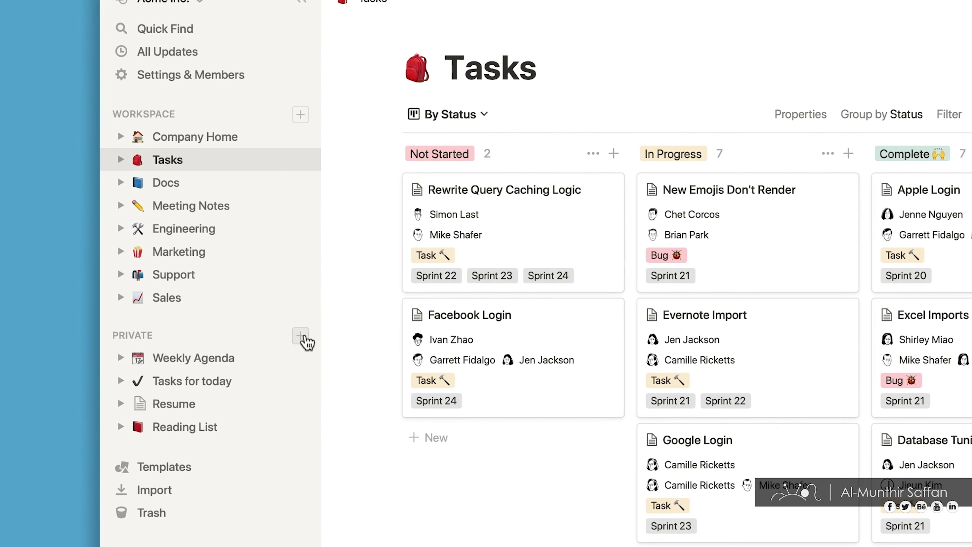
# Create a private page titled Research and write "Katsushika Hokusai is best known for his woodblock prints" in its body.
pyautogui.click(302, 337)
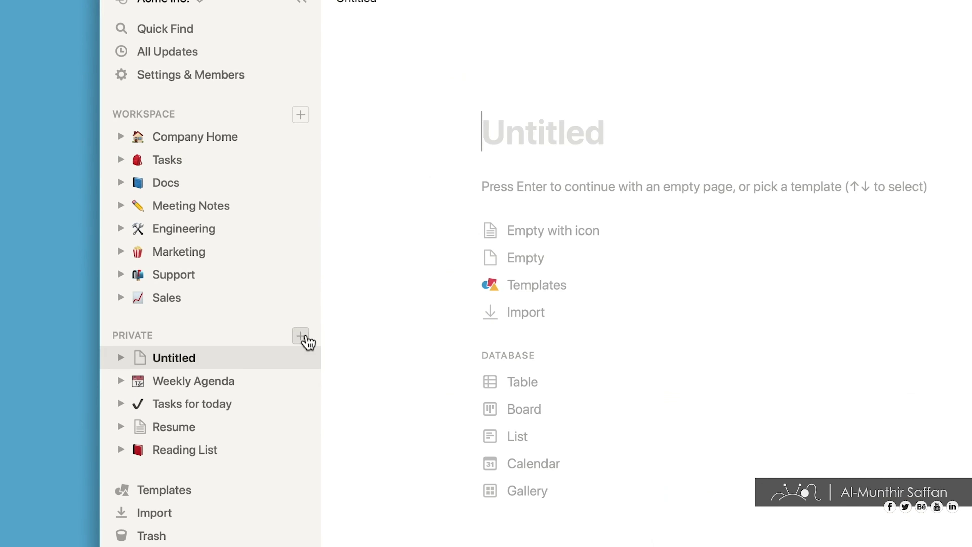
pyautogui.write('Research')
pyautogui.press('Return')
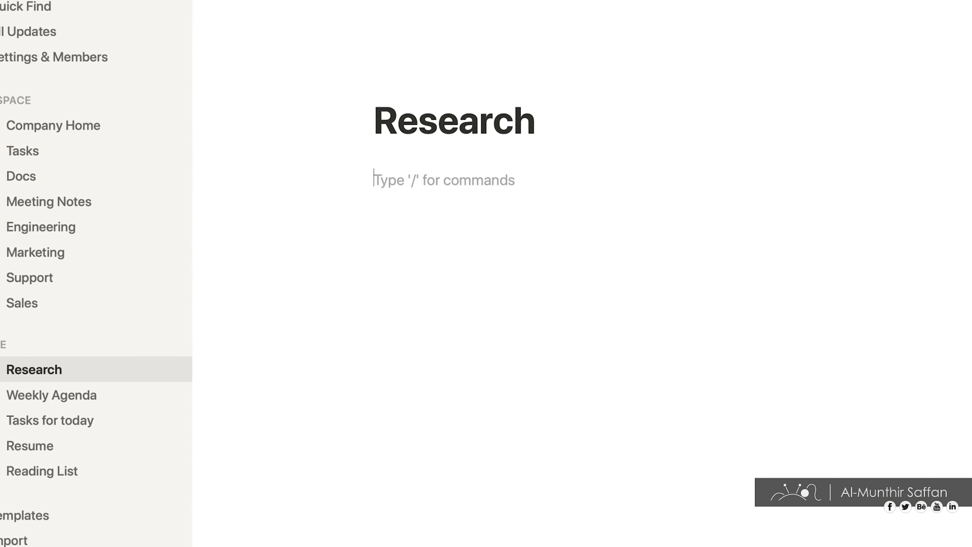
pyautogui.write('Katsushika Hokusai is best known for his woodblock prints')
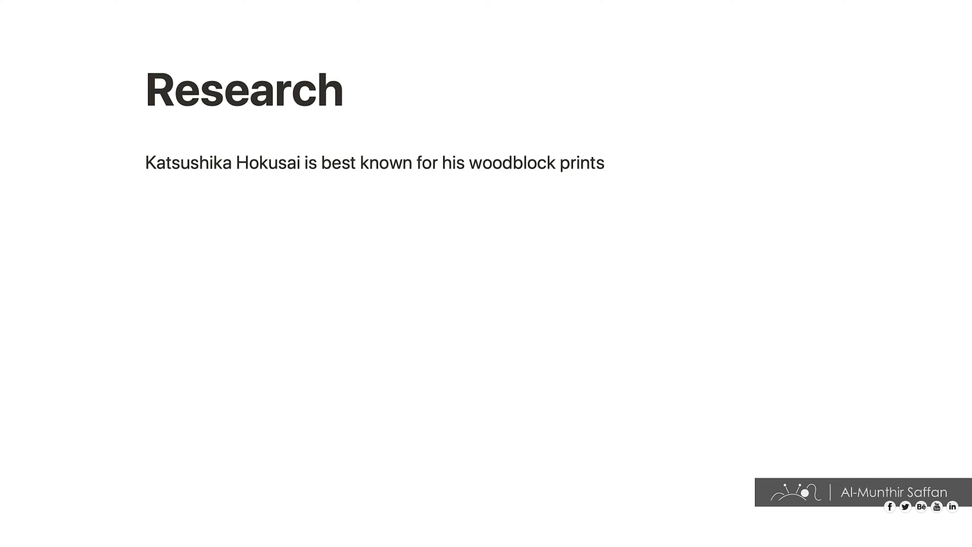
pyautogui.moveTo(178, 43); pyautogui.dragTo(772, 503)
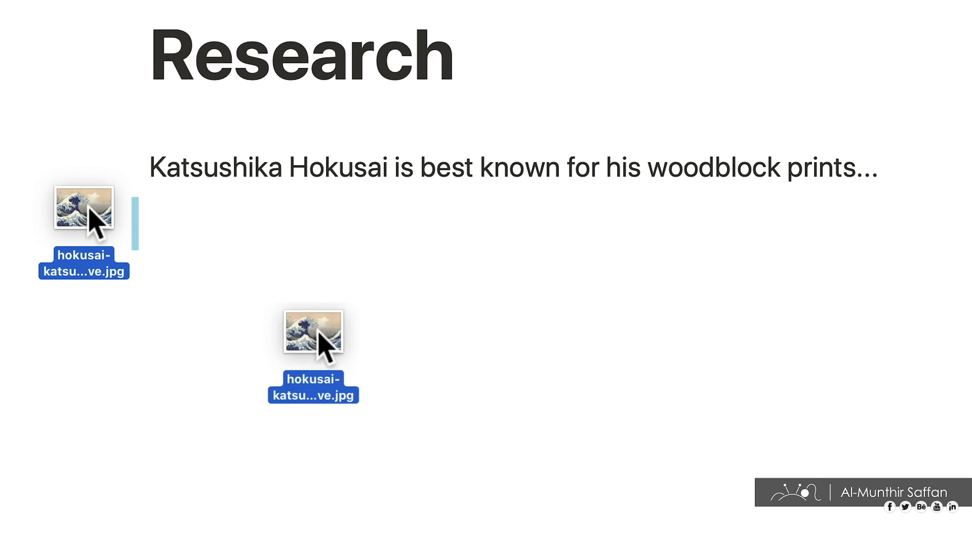
pyautogui.moveTo(94, 224); pyautogui.dragTo(96, 222)
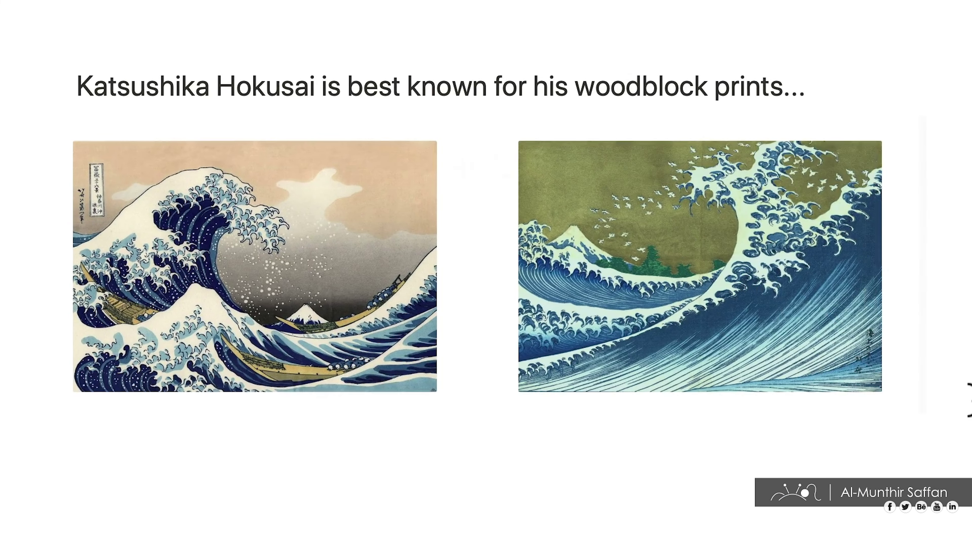
pyautogui.write('https://www.youtube.com/watch?v=sM_z5BRdKLs&feature=youtu.be')
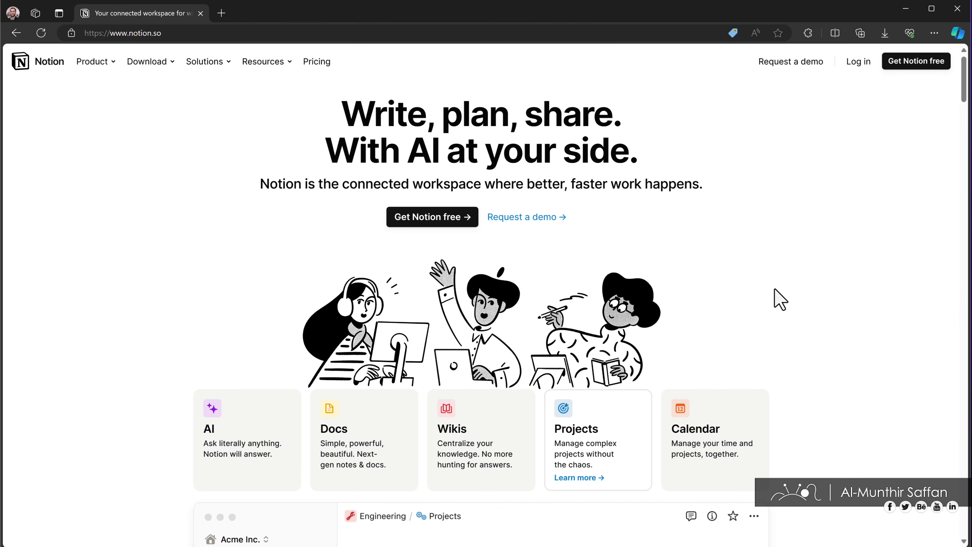
# Look through the product, projects and community sections of the Notion homepage.
pyautogui.scroll(-9, 774, 290)
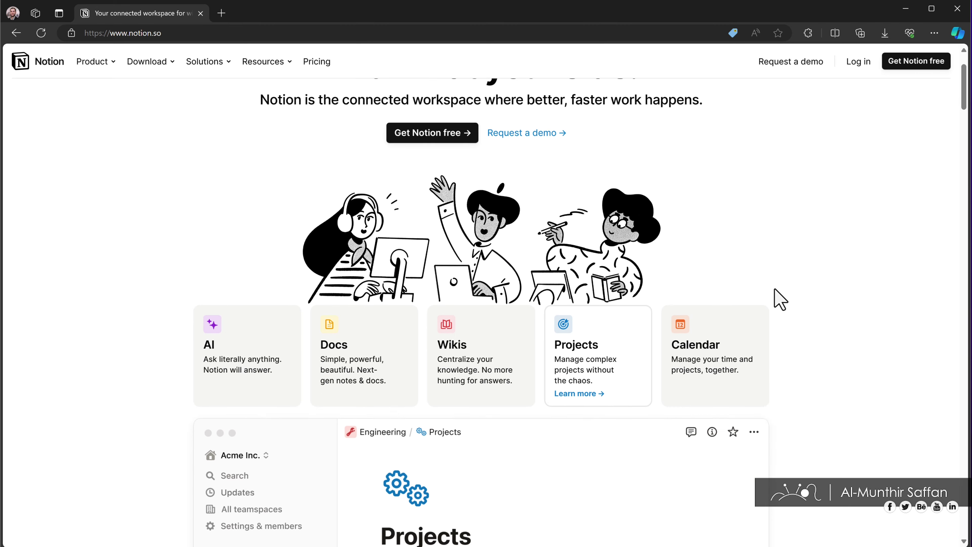
pyautogui.scroll(-15, 779, 298)
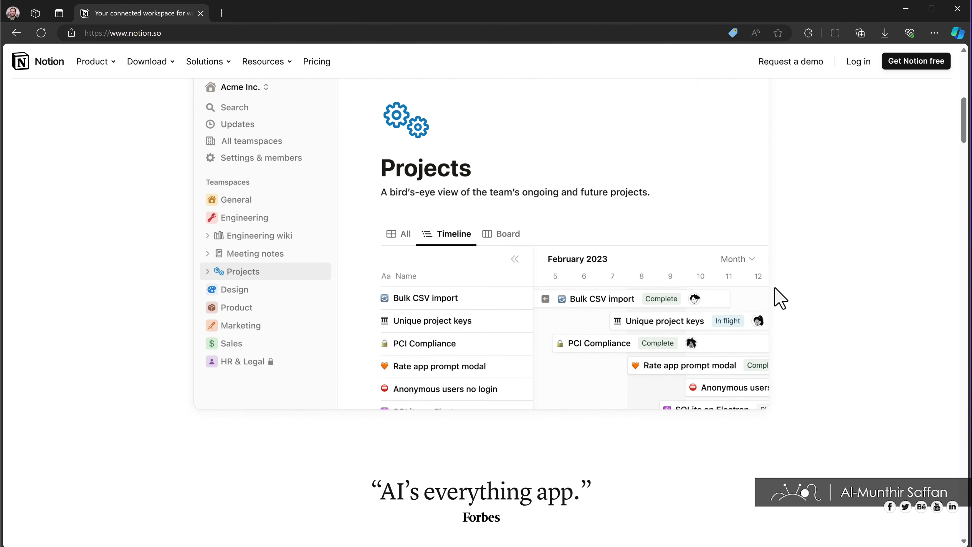
pyautogui.scroll(-7, 778, 298)
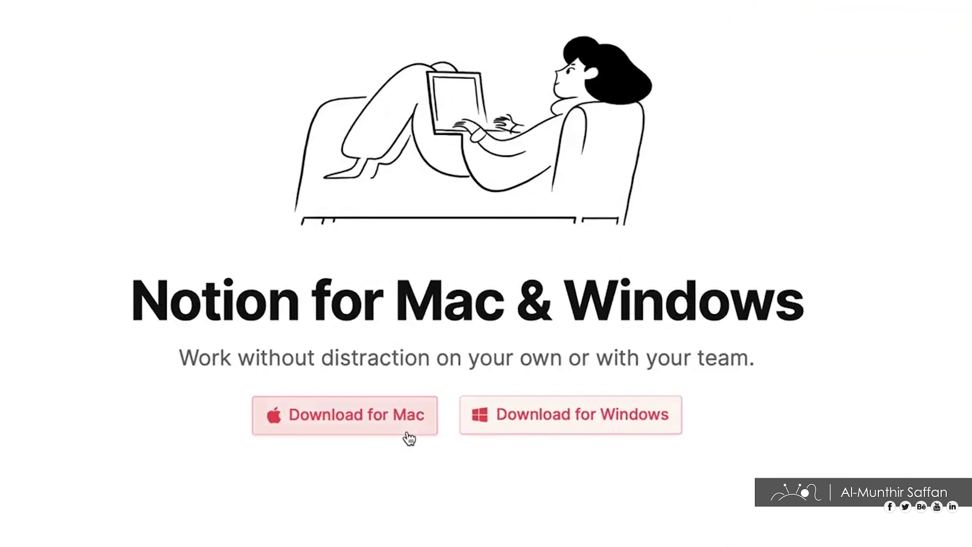
pyautogui.click(462, 339)
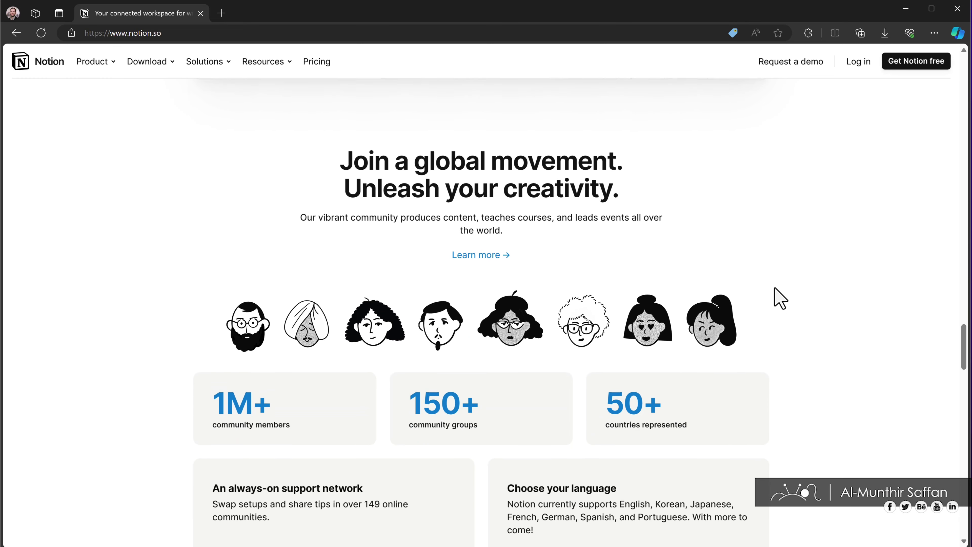
pyautogui.scroll(-2, 776, 297)
pyautogui.scroll(-15, 778, 298)
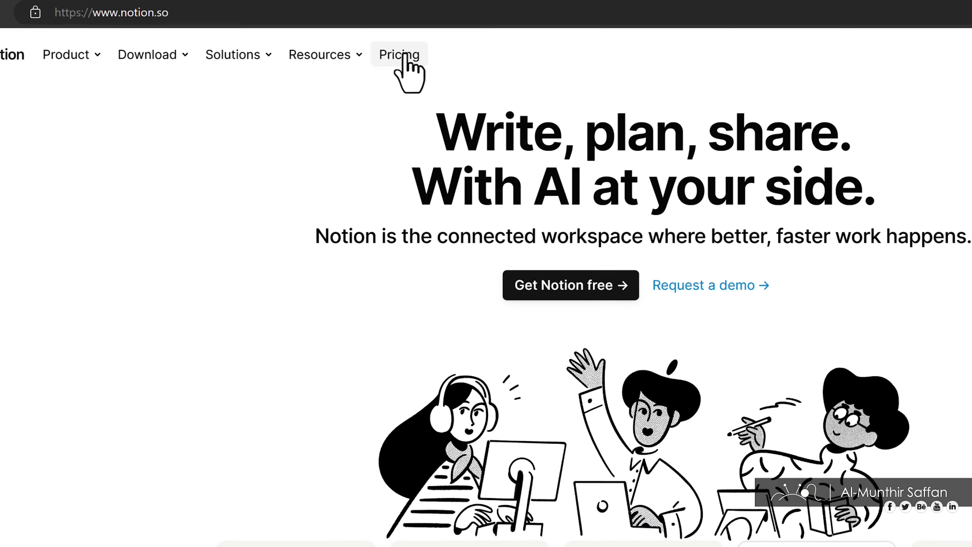
# Open the pricing page and compare the features of the Free, Plus, Business and Enterprise plans.
pyautogui.click(320, 62)
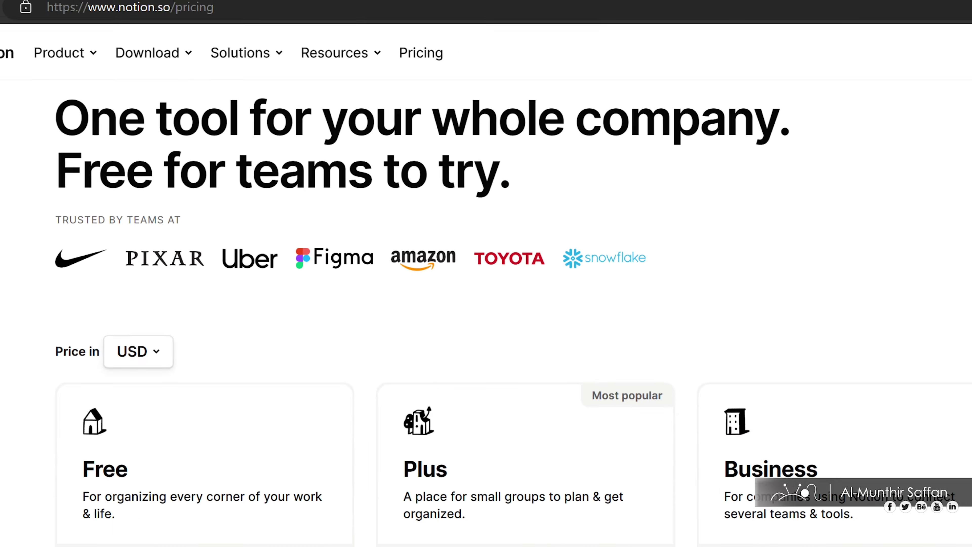
pyautogui.scroll(-3, 945, 197)
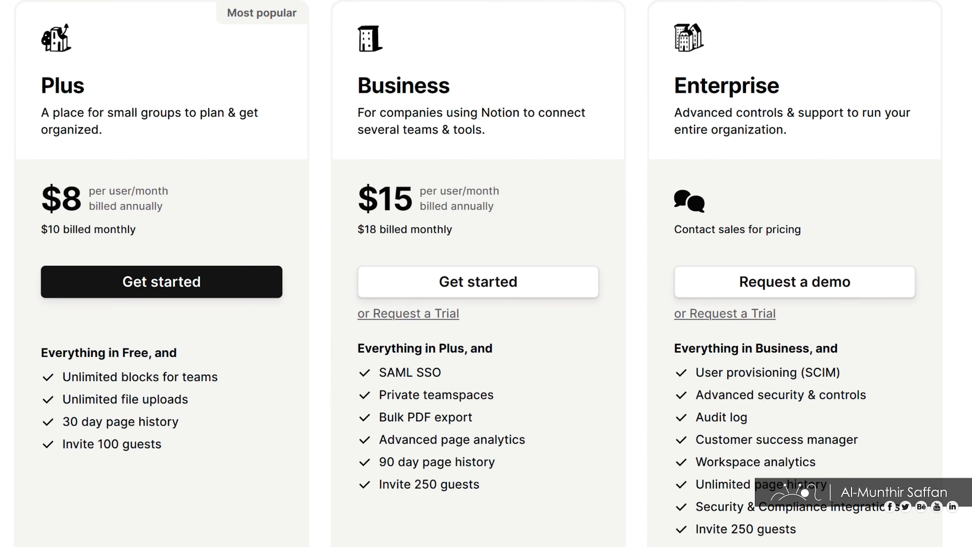
pyautogui.scroll(-10, 215, 349)
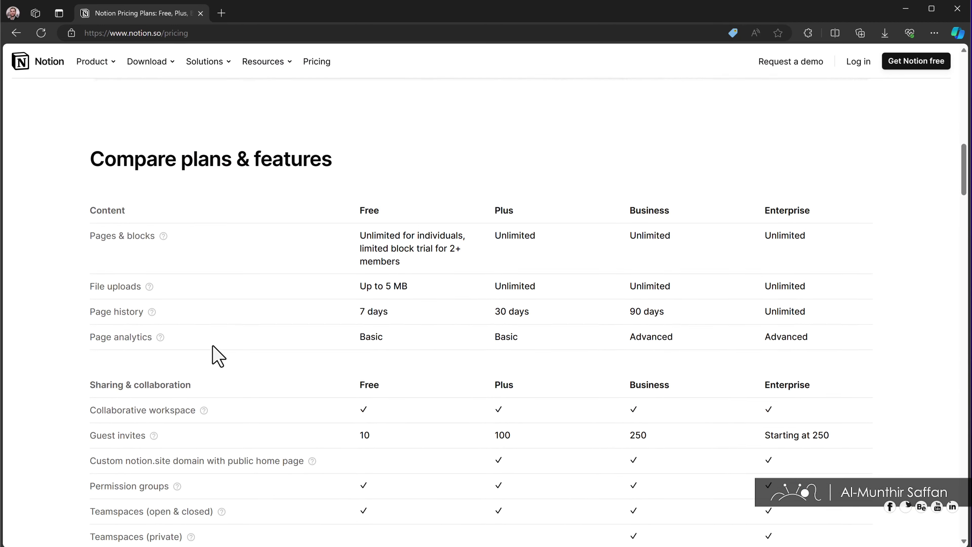
pyautogui.scroll(-1, 215, 349)
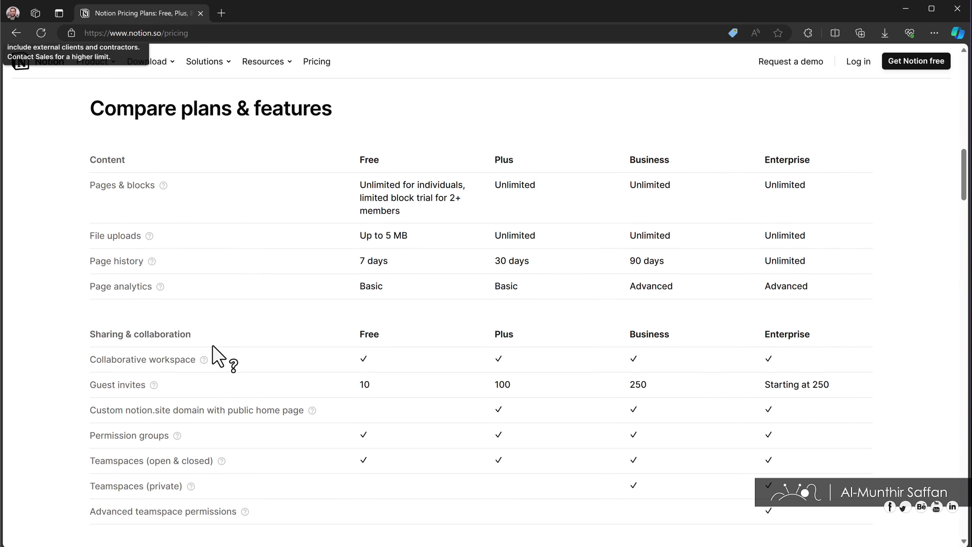
pyautogui.scroll(10, 30, 352)
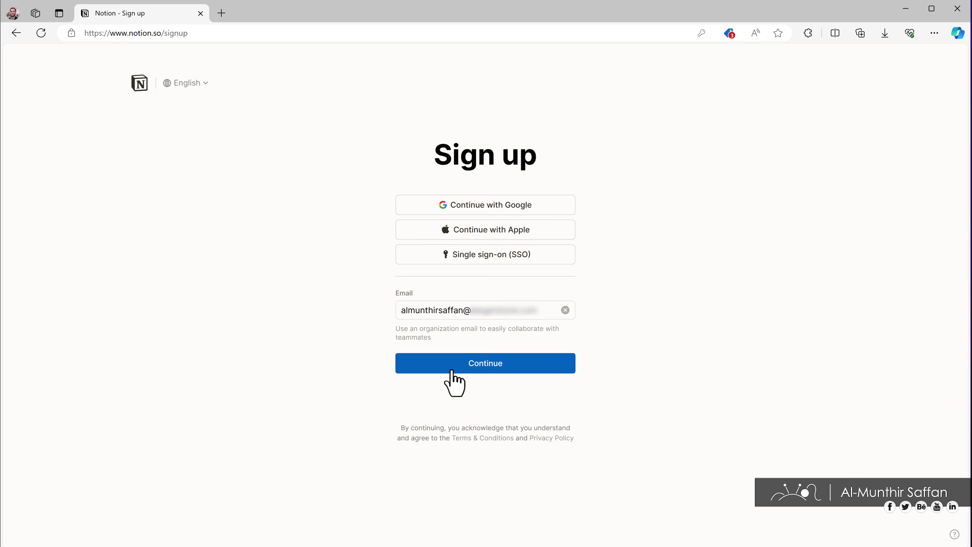
# Complete the sign-up with the account e-mail and profile, choosing the For Life use and keeping the suggested templates.
pyautogui.click(453, 384)
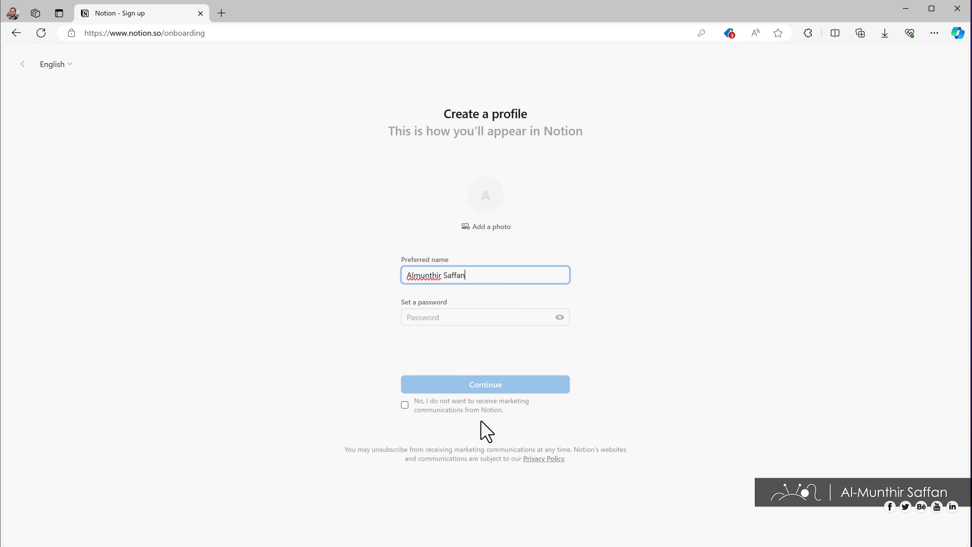
pyautogui.click(472, 385)
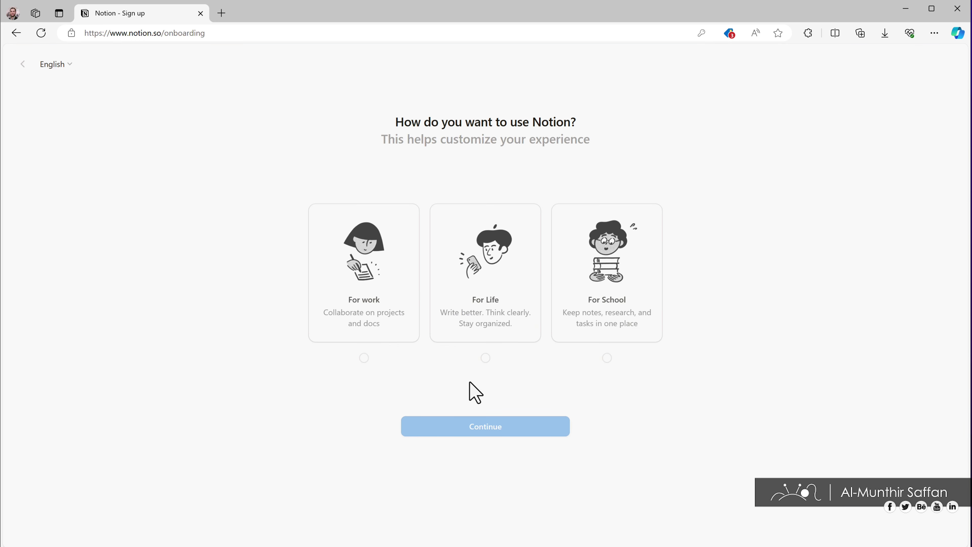
pyautogui.click(511, 249)
pyautogui.click(483, 428)
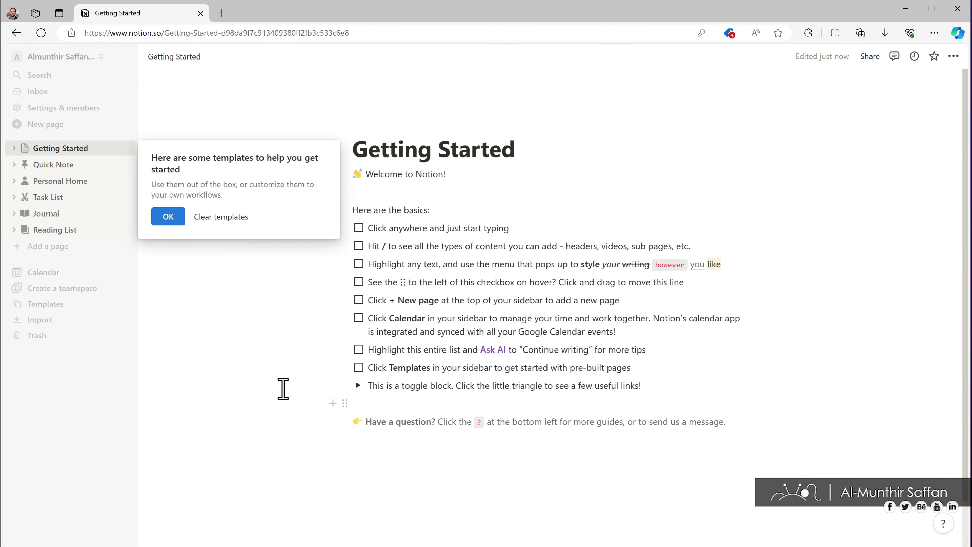
pyautogui.click(169, 221)
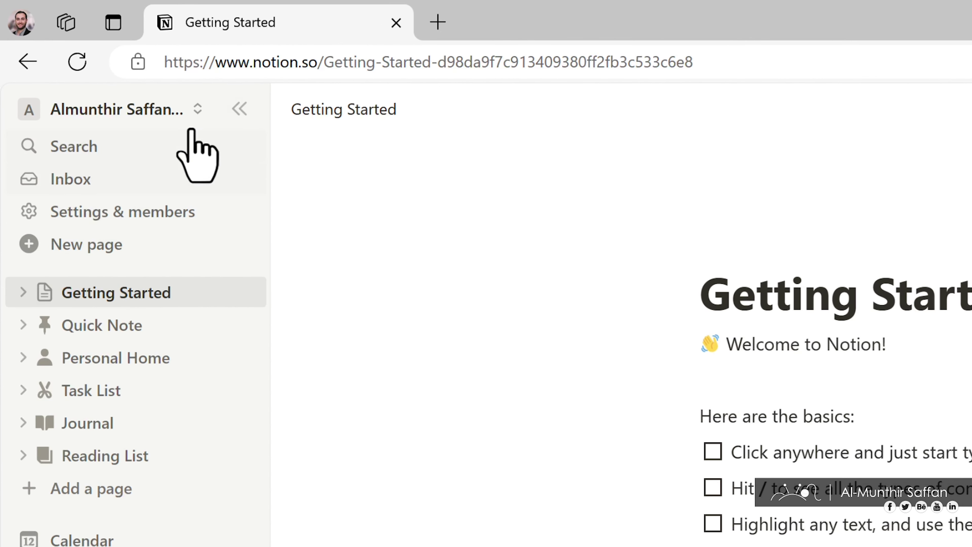
# Get the Windows app from the workspace options and log in to it with the account e-mail and password.
pyautogui.click(174, 109)
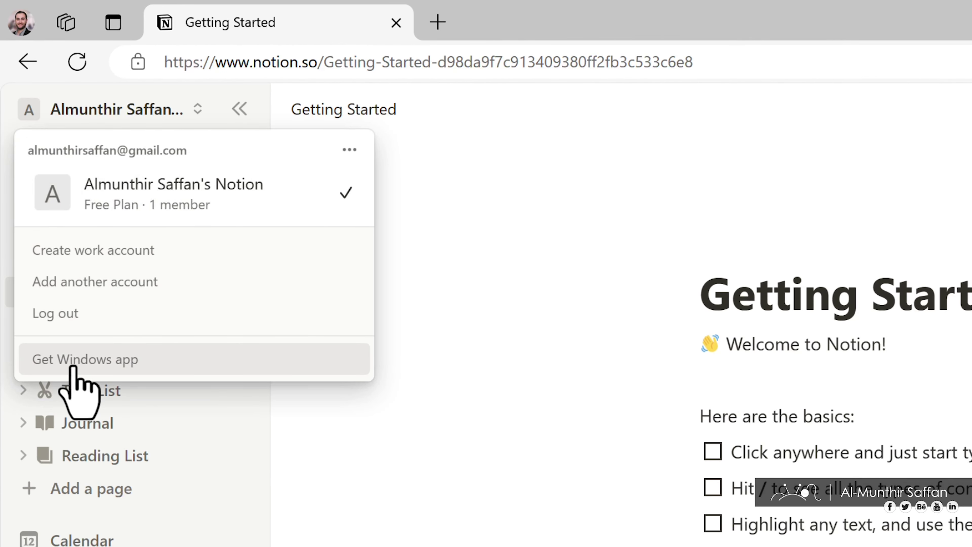
pyautogui.click(122, 365)
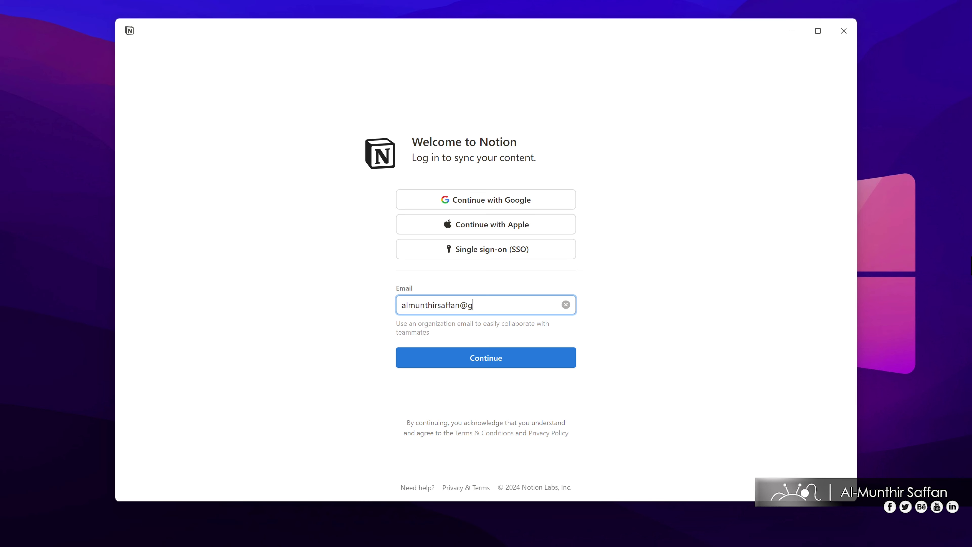
pyautogui.write('mail.com')
pyautogui.press('Return')
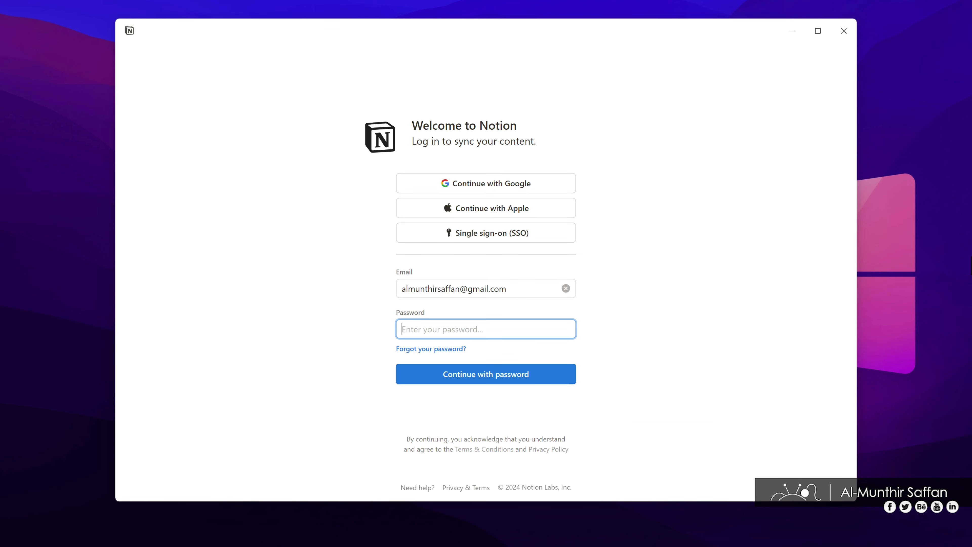
pyautogui.write('•••••••••')
pyautogui.press('Return')
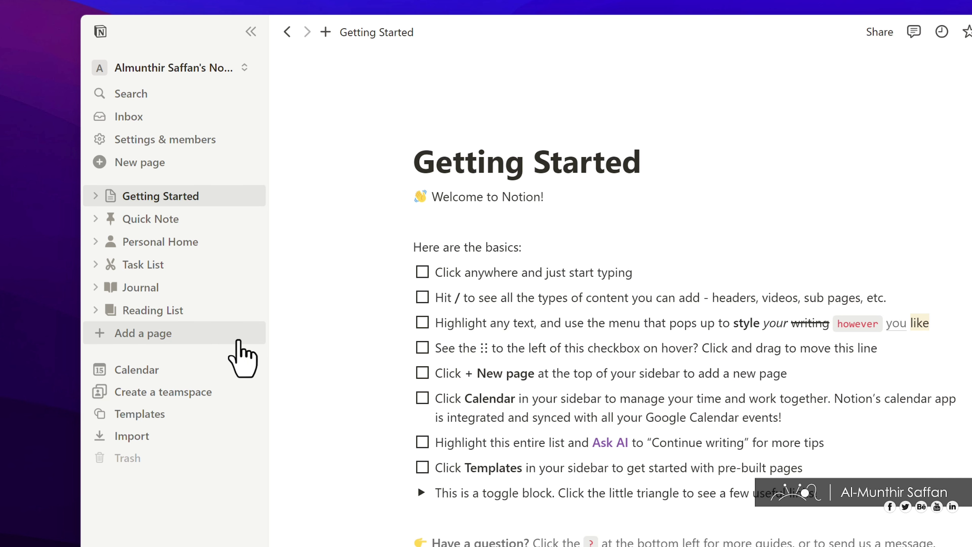
# Open the Personal Home page, expand its subpages and view its page options.
pyautogui.click(182, 247)
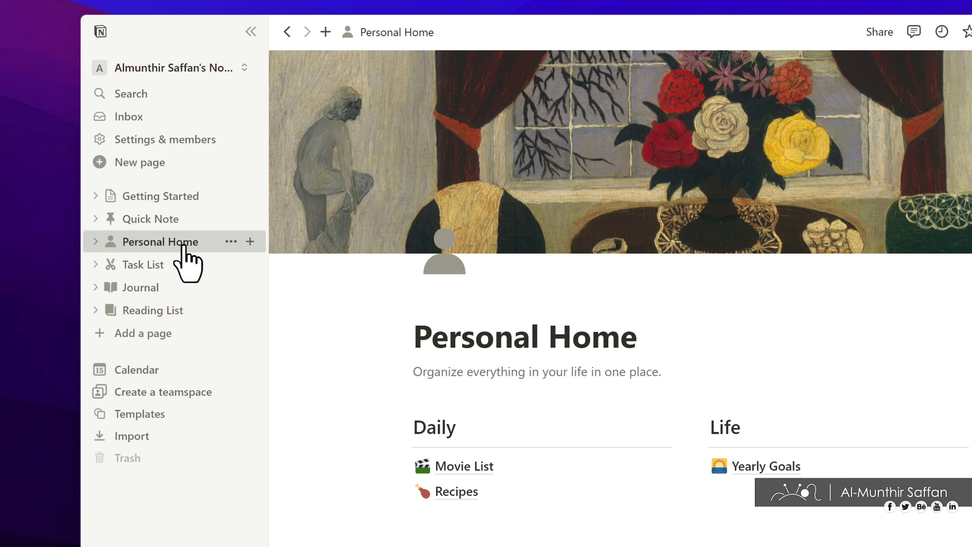
pyautogui.click(95, 242)
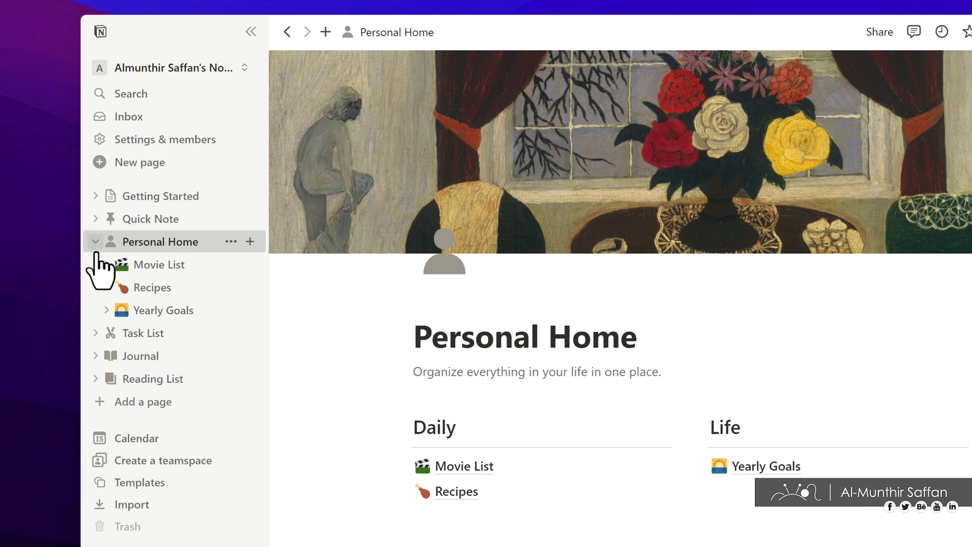
pyautogui.click(230, 242)
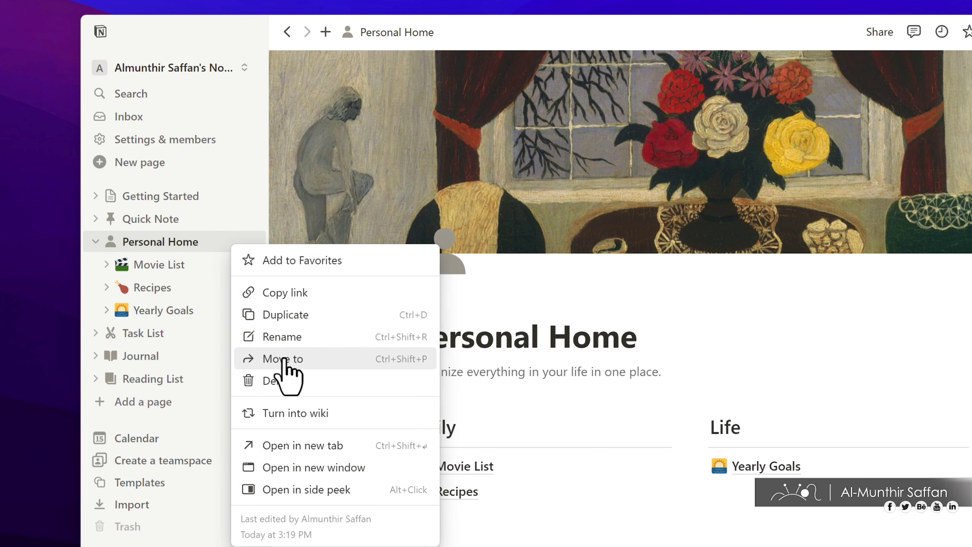
pyautogui.moveTo(273, 527)
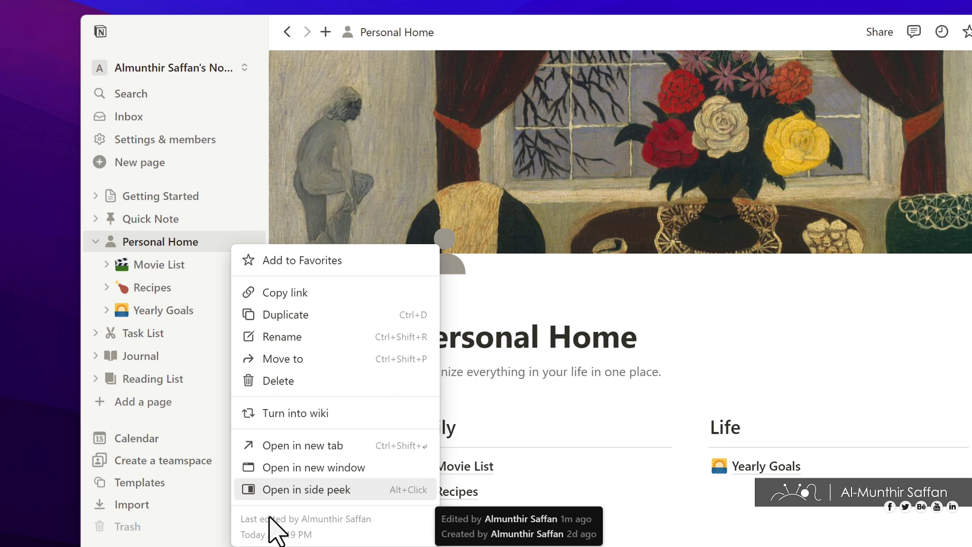
pyautogui.press('Escape')
# View the account and workspace options, and search the workspace for "how to".
pyautogui.click(179, 69)
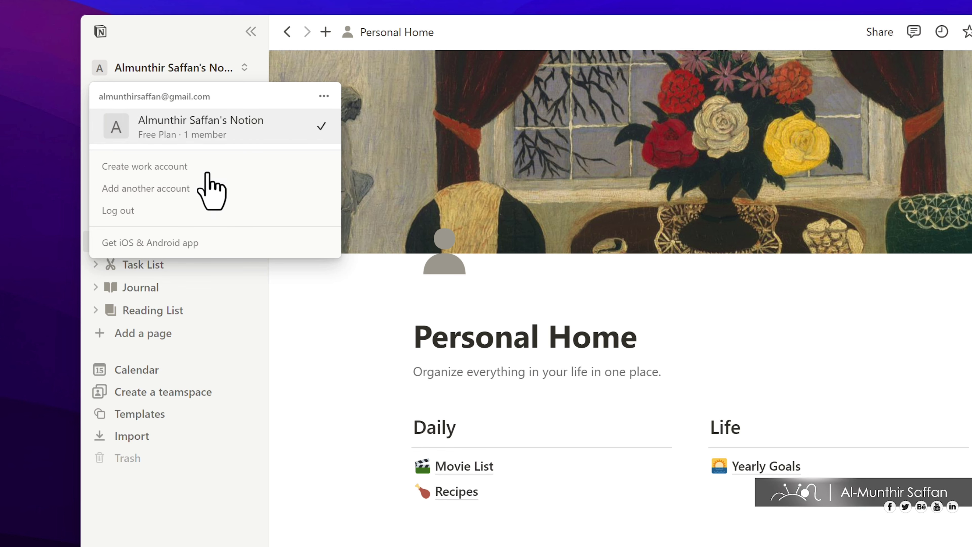
pyautogui.click(205, 69)
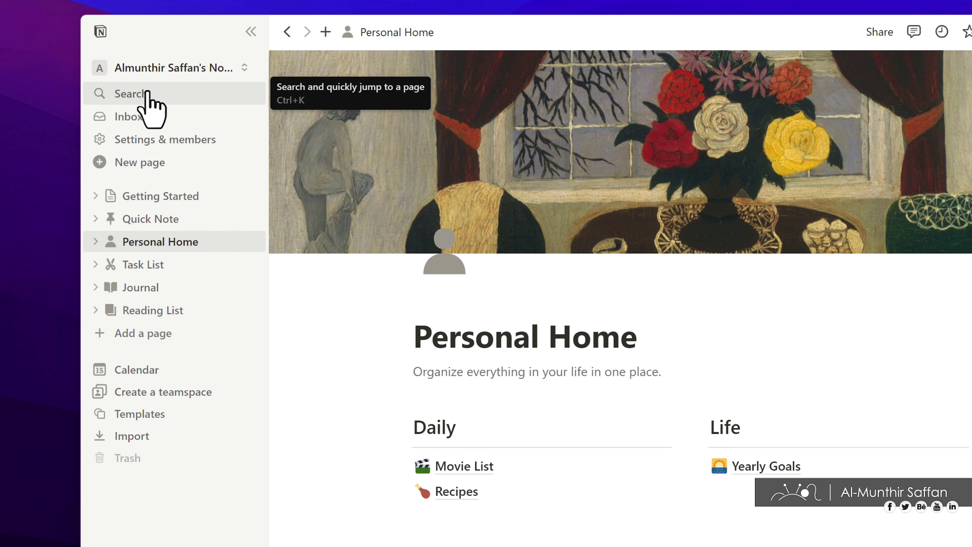
pyautogui.click(147, 95)
pyautogui.write('how to')
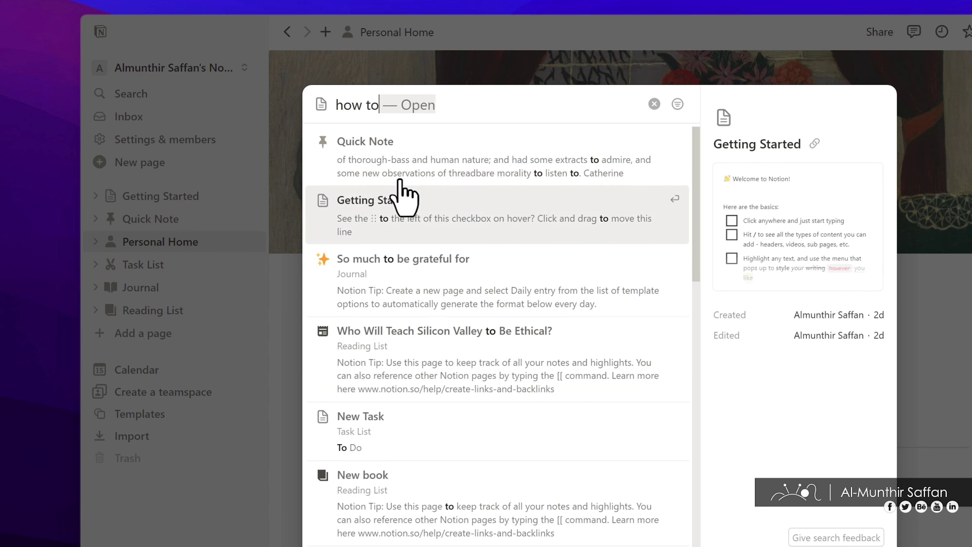
pyautogui.press('Escape')
# Check the Inbox, and review the available account and workspace settings.
pyautogui.click(161, 121)
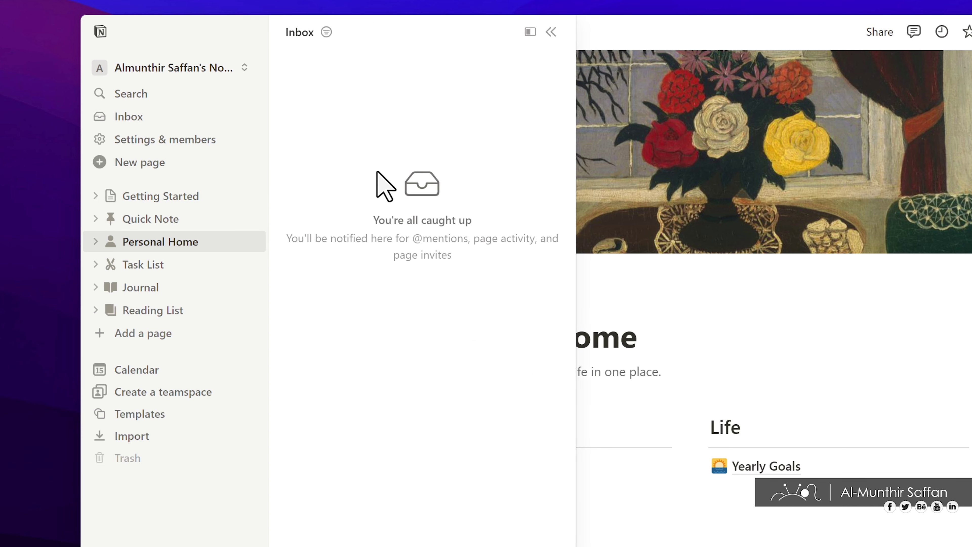
pyautogui.click(125, 144)
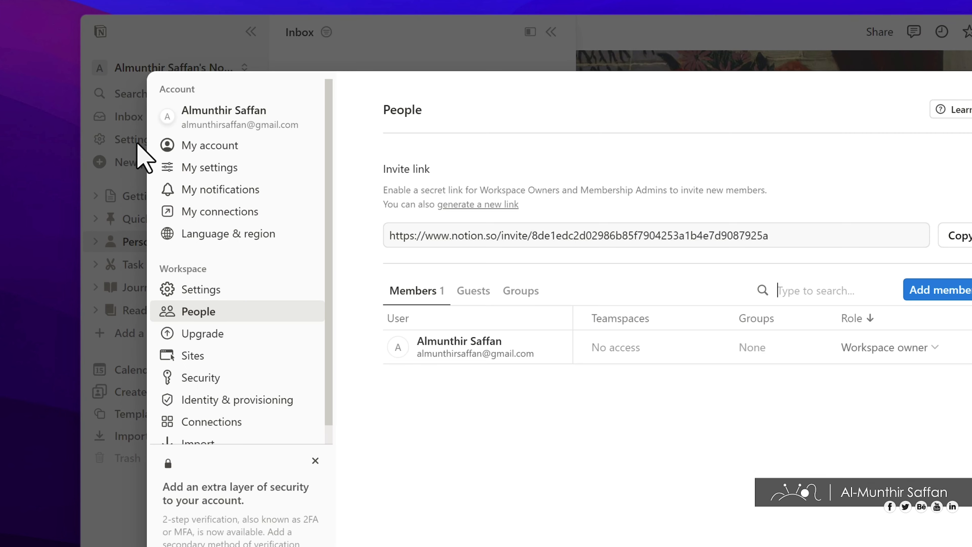
pyautogui.scroll(-1, 265, 186)
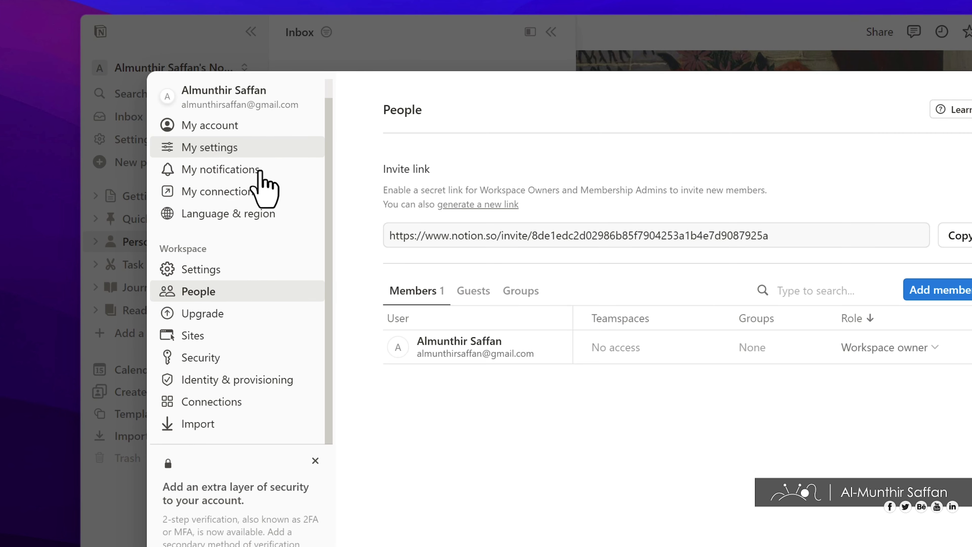
pyautogui.click(128, 386)
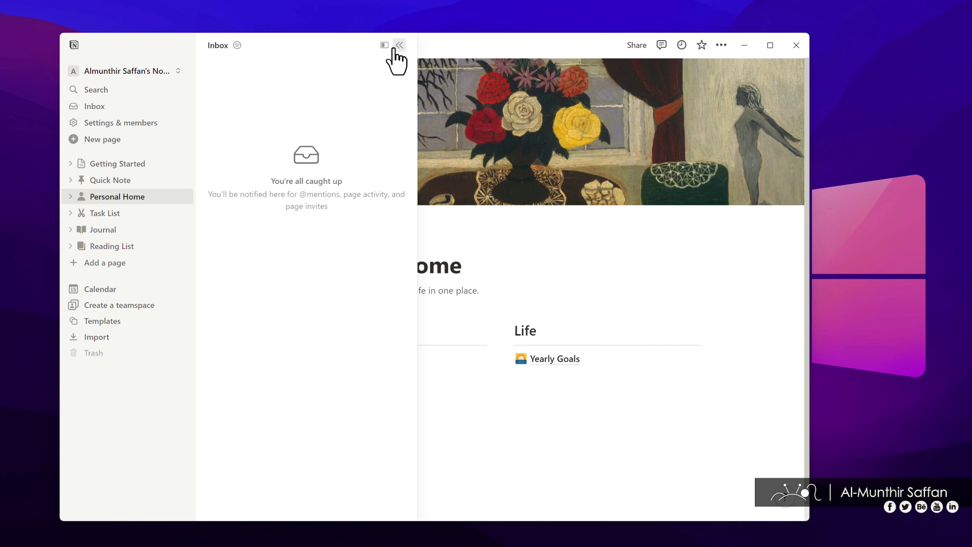
# Close the Inbox and create a new page titled "Travel Plans".
pyautogui.click(394, 49)
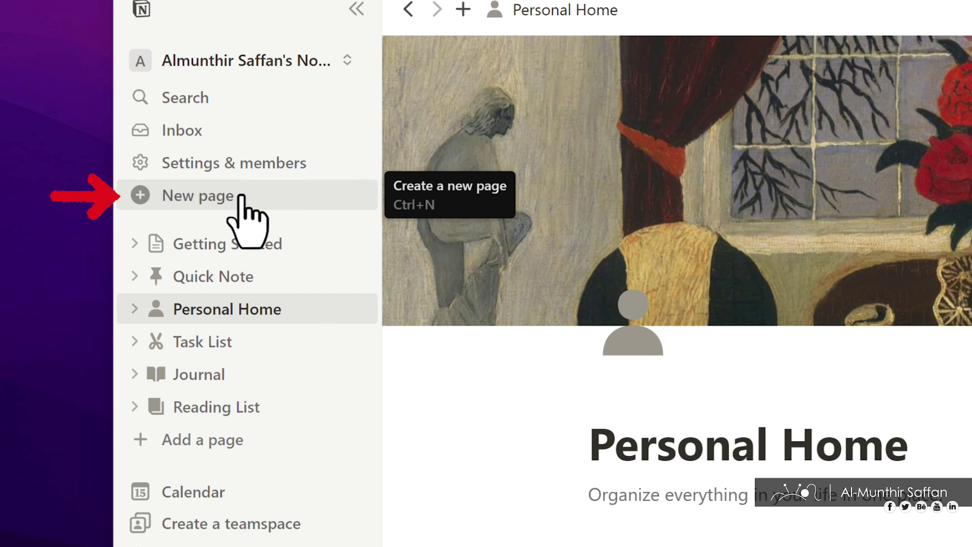
pyautogui.click(203, 446)
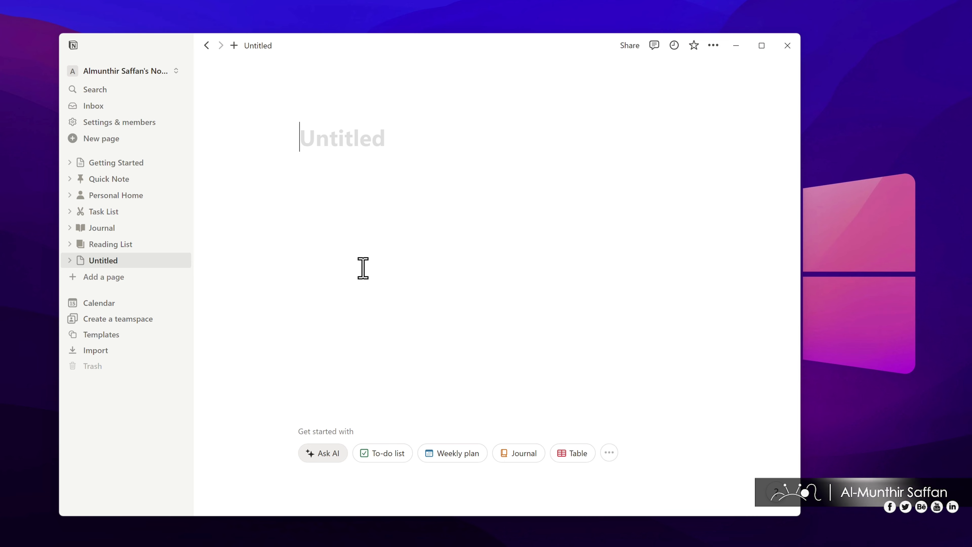
pyautogui.write('Travel Plans')
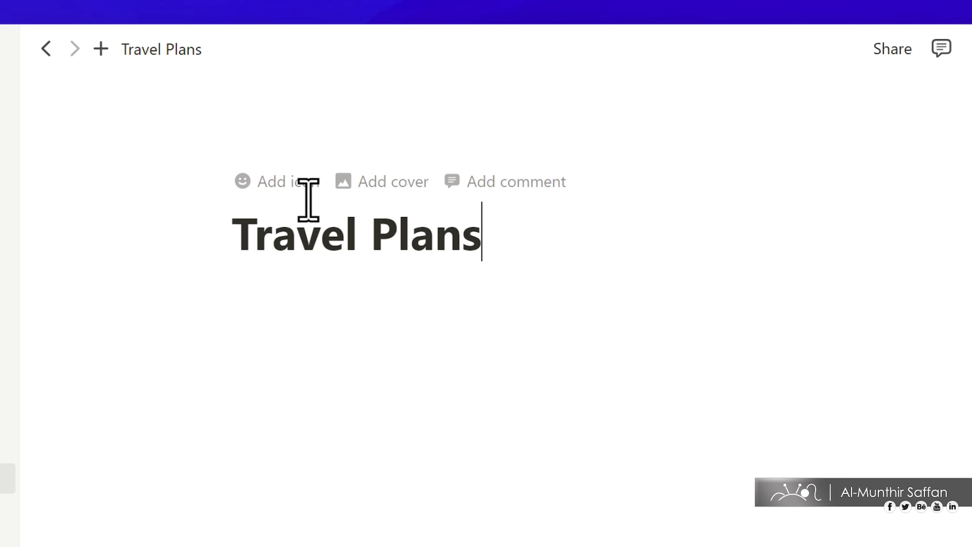
# Give the Travel Plans page an airplane emoji as its icon.
pyautogui.click(300, 188)
pyautogui.click(300, 188)
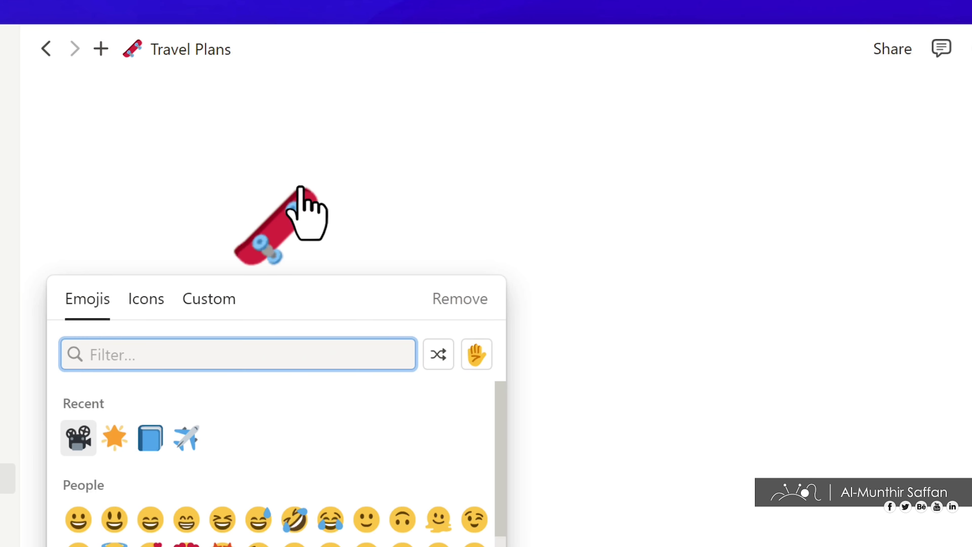
pyautogui.write('airplane')
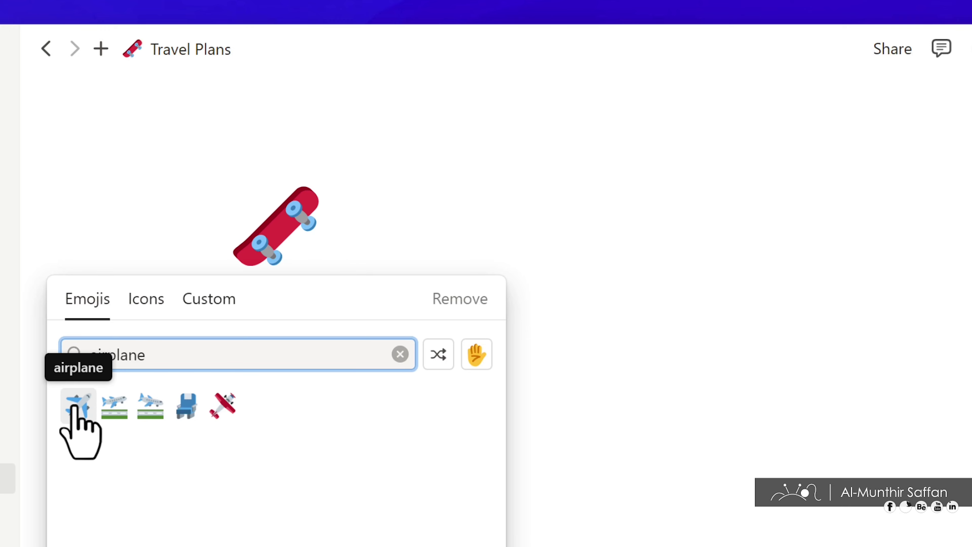
pyautogui.click(75, 406)
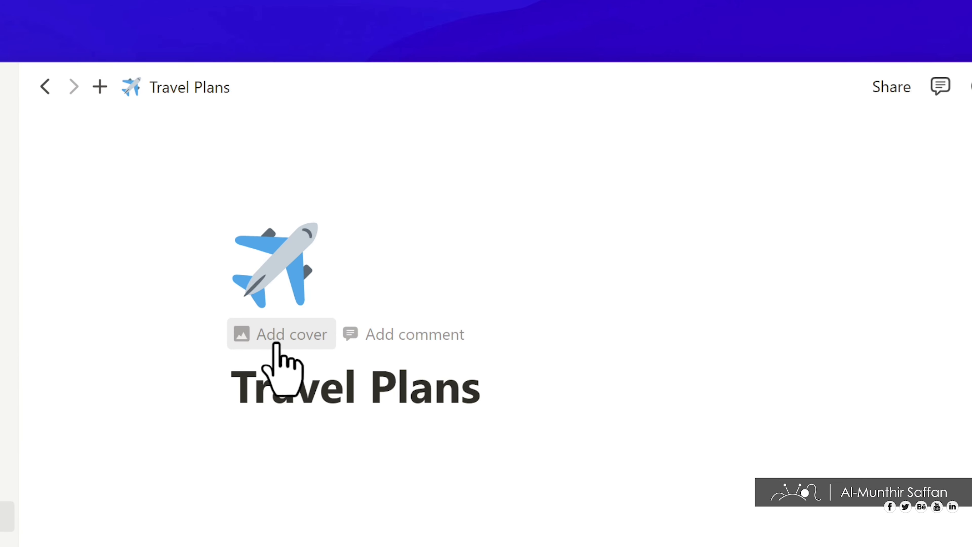
# Add a cover to the Travel Plans page and review the gallery, upload and link options for changing it.
pyautogui.click(276, 343)
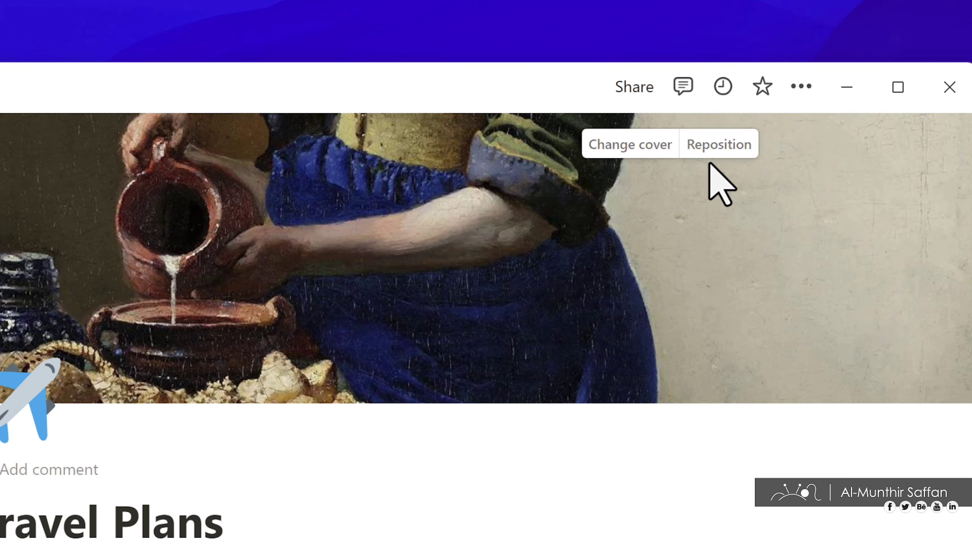
pyautogui.click(633, 148)
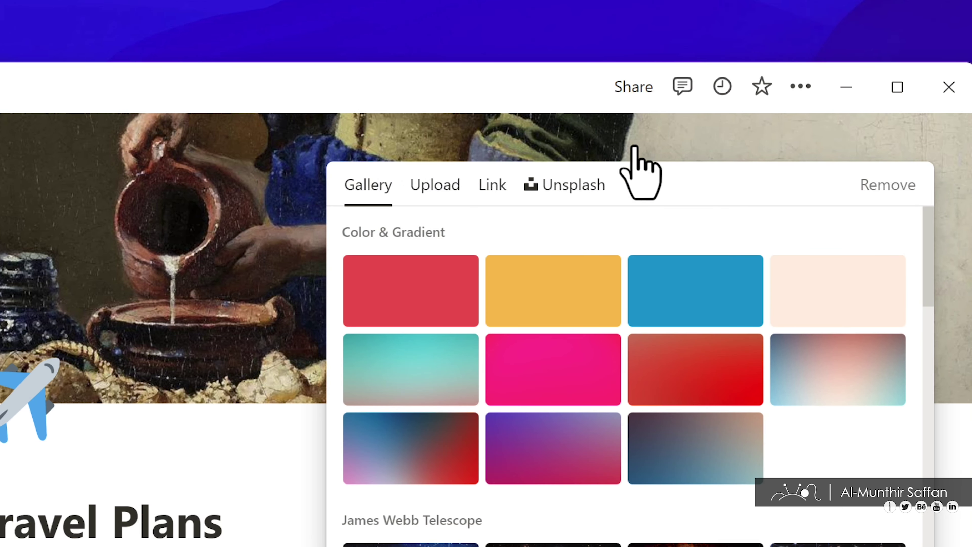
pyautogui.scroll(-10, 560, 472)
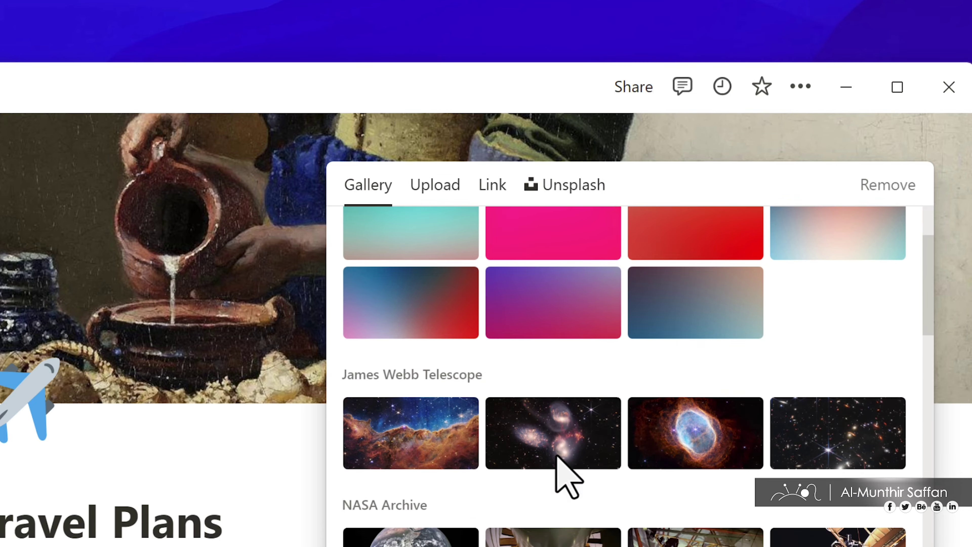
pyautogui.scroll(10, 557, 460)
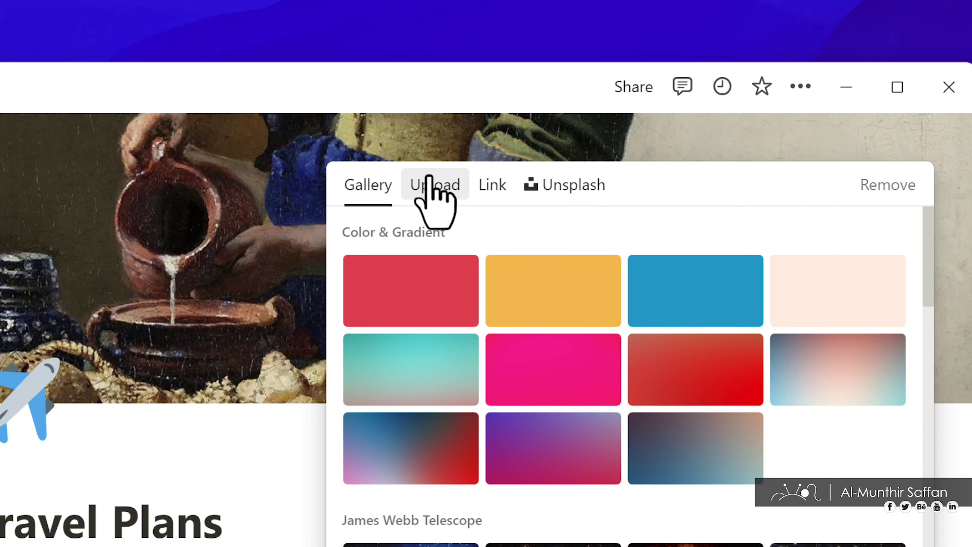
pyautogui.click(436, 185)
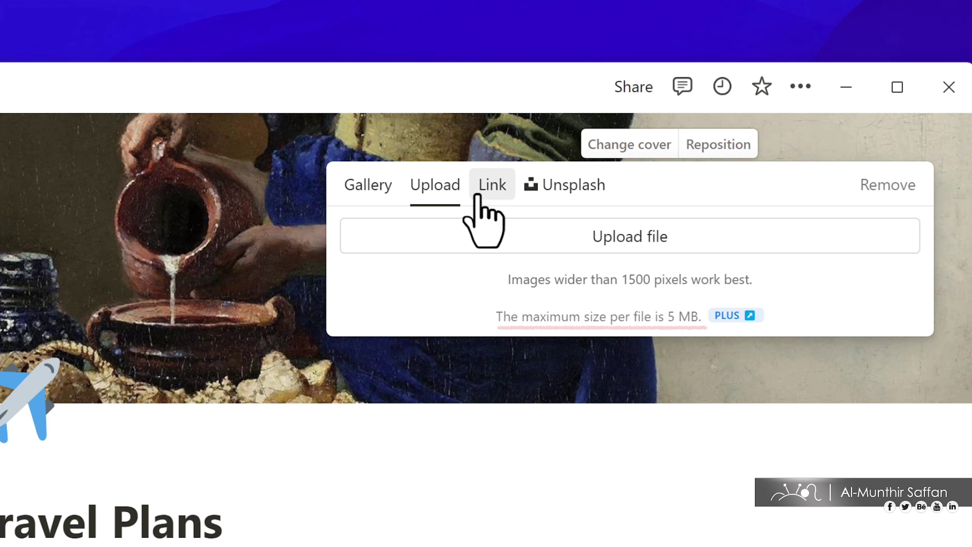
pyautogui.click(485, 187)
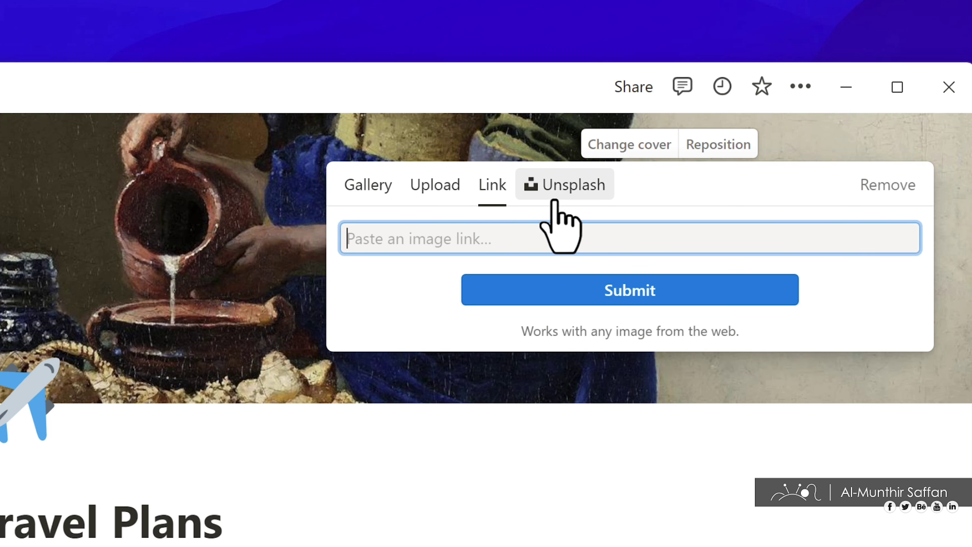
# Search Unsplash for "Travel" and set the photo of a person in red standing on rocks as the cover.
pyautogui.click(566, 195)
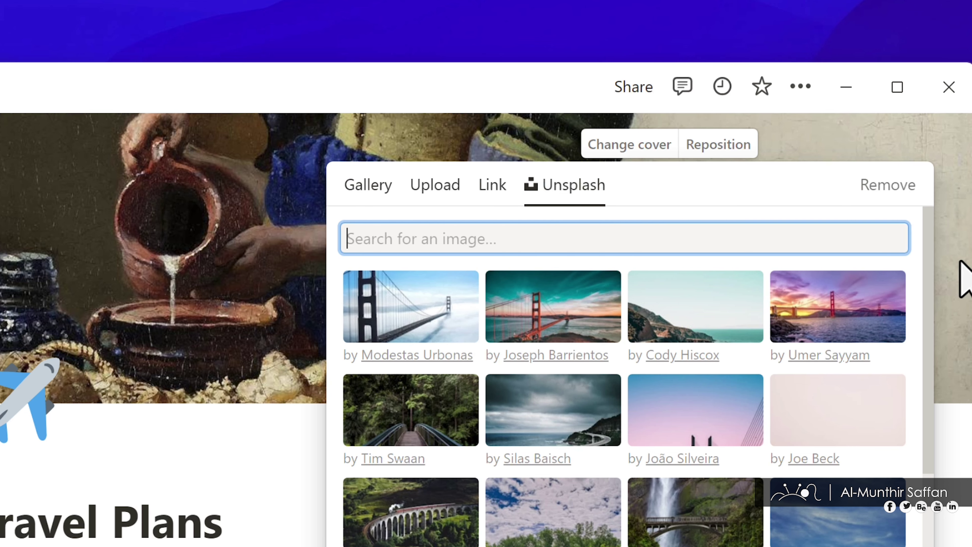
pyautogui.moveTo(928, 285); pyautogui.dragTo(920, 369)
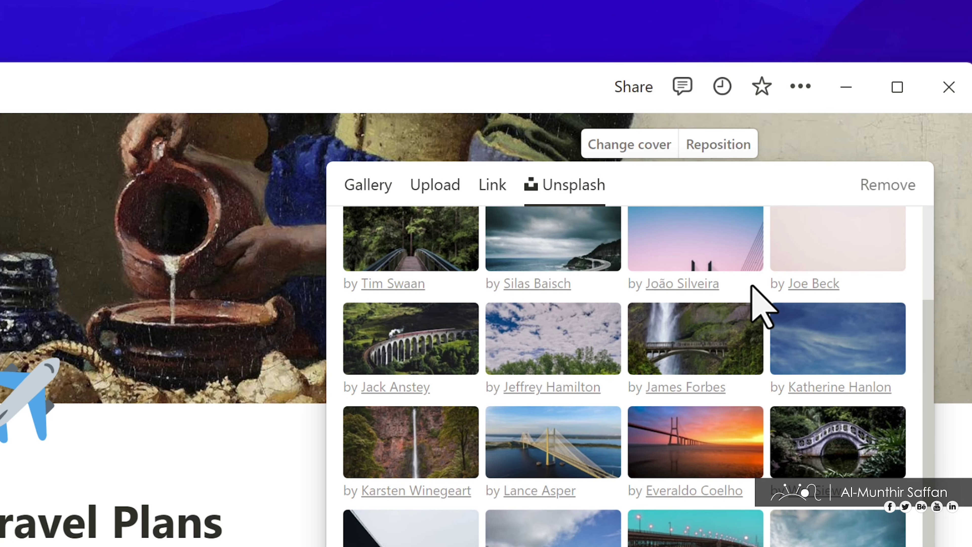
pyautogui.scroll(5, 842, 336)
pyautogui.write('Travel')
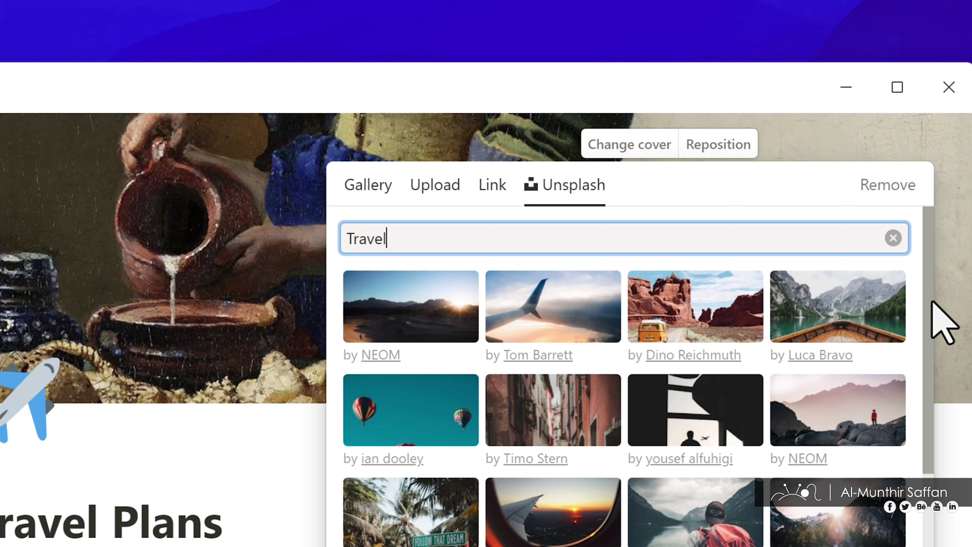
pyautogui.click(807, 407)
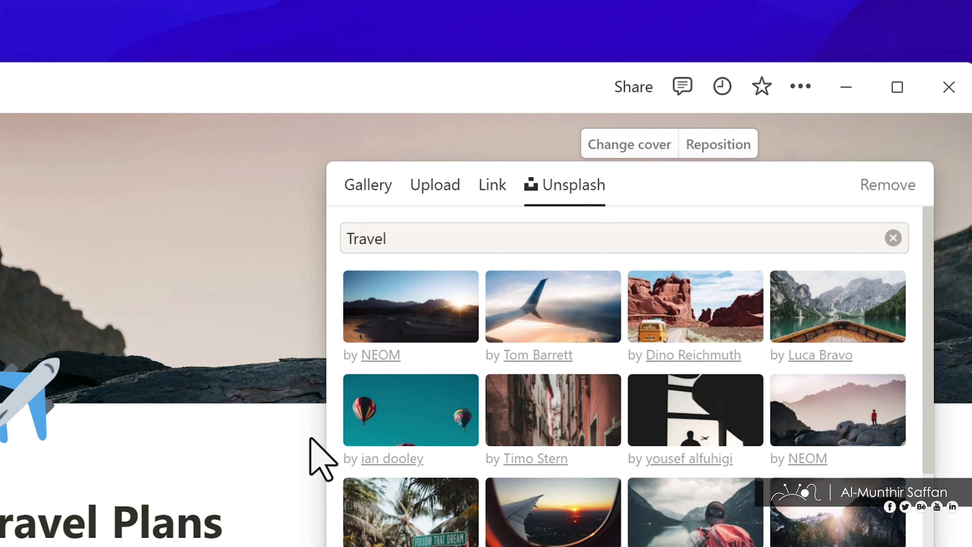
pyautogui.click(310, 438)
# Reposition the cover photo by moving the image slightly downward, and save its position.
pyautogui.click(715, 146)
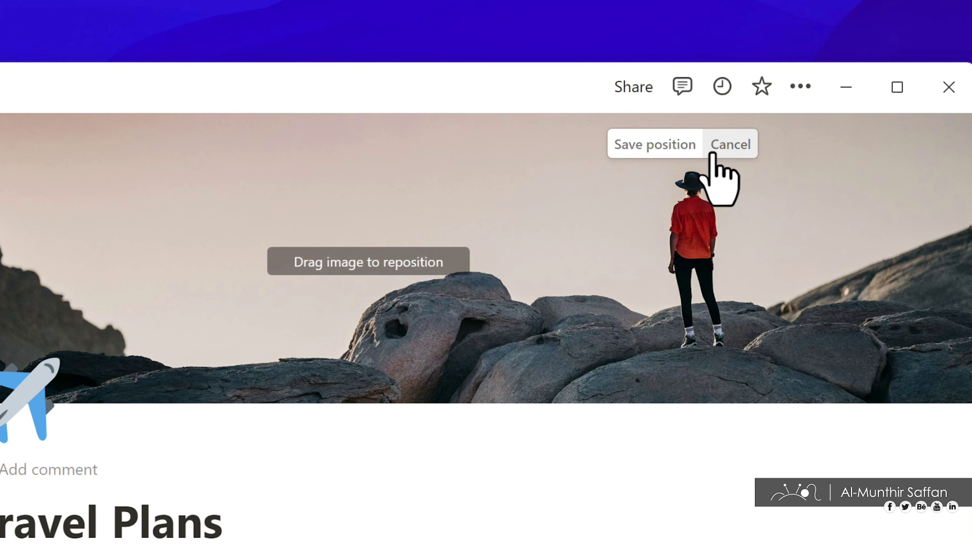
pyautogui.moveTo(688, 276); pyautogui.dragTo(686, 532)
pyautogui.click(685, 528)
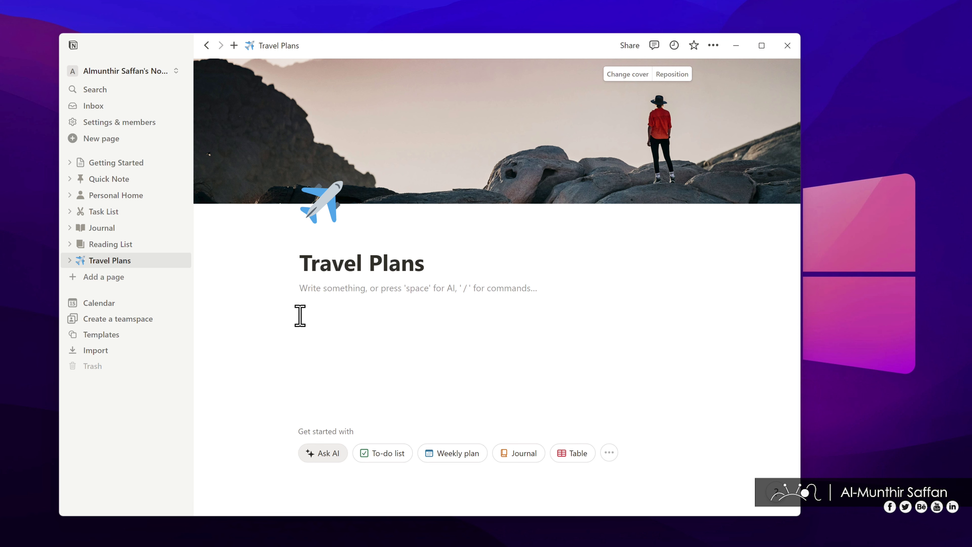
# Enter "Anything" as trial body text, and browse the insertable block types from basic and media to database, AI and advanced blocks.
pyautogui.write('Anything')
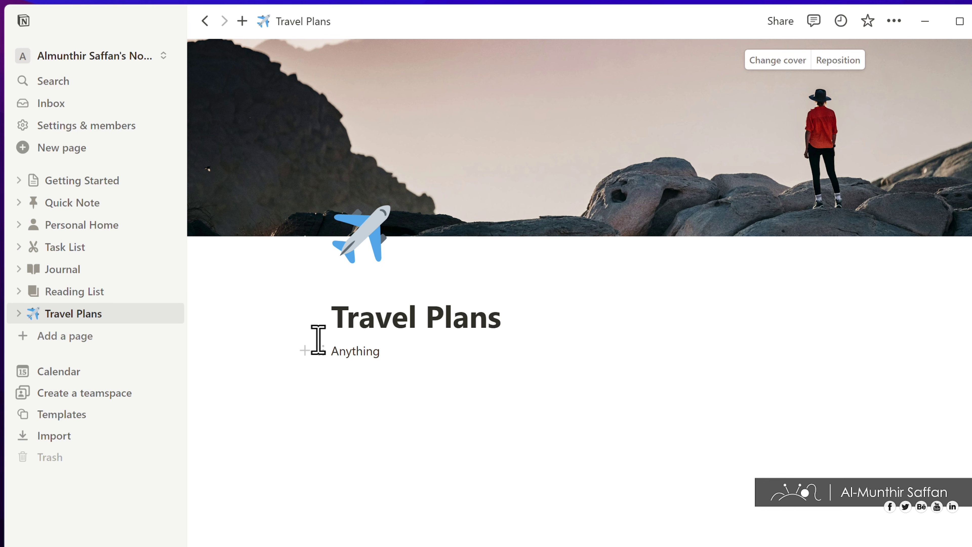
pyautogui.click(305, 351)
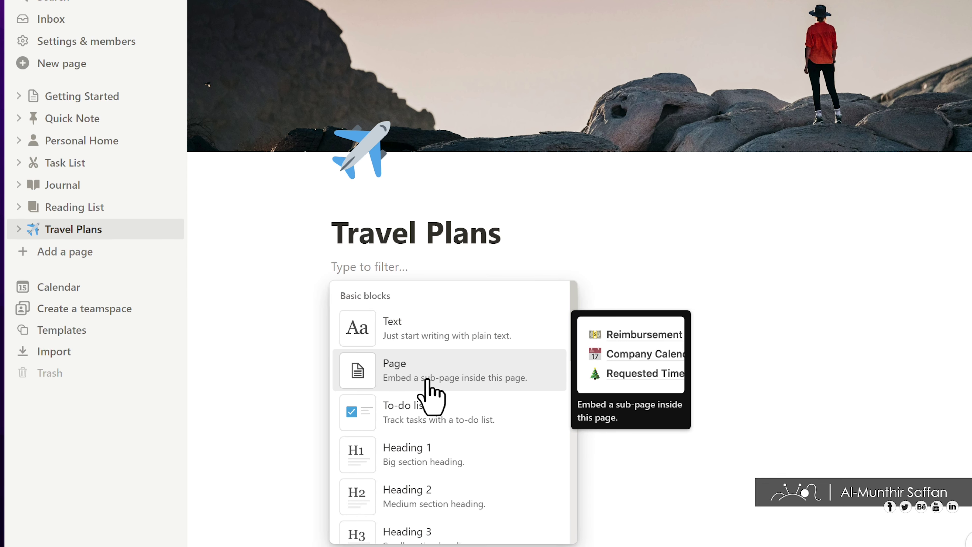
pyautogui.scroll(-2, 427, 379)
pyautogui.scroll(-1, 425, 370)
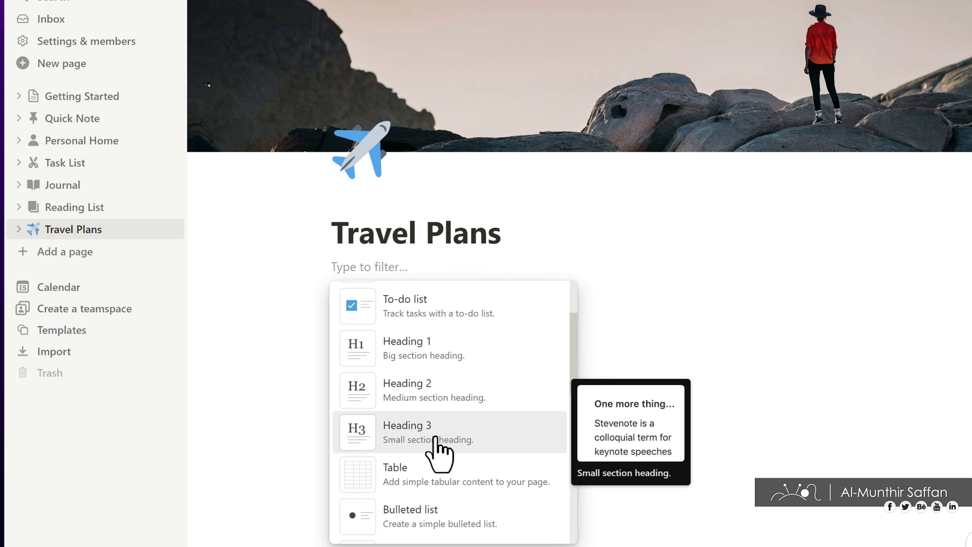
pyautogui.scroll(-3, 436, 440)
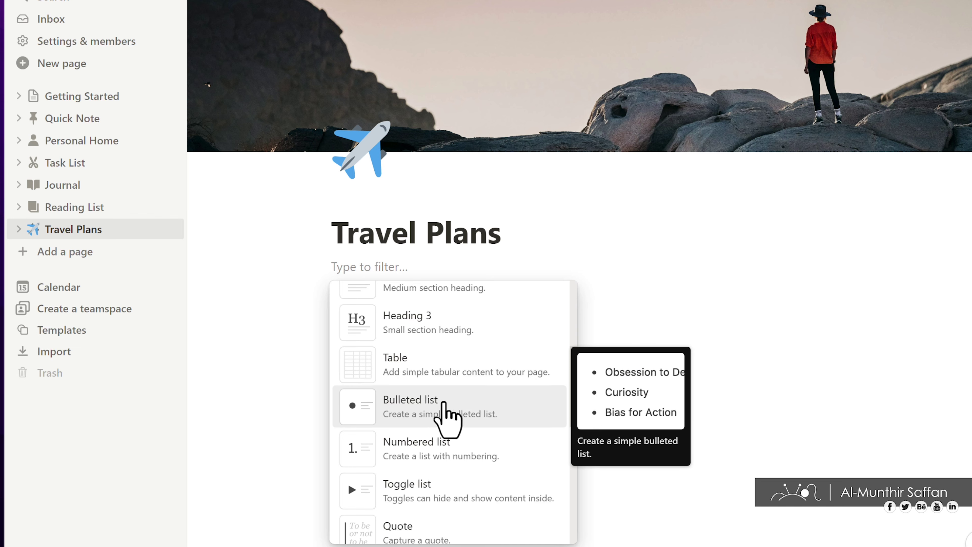
pyautogui.scroll(-1, 440, 406)
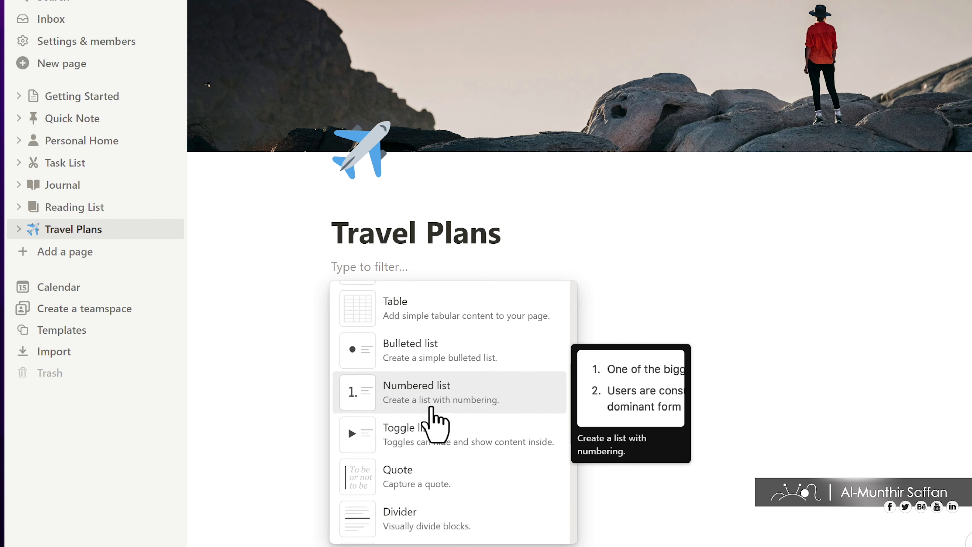
pyautogui.scroll(-10, 431, 408)
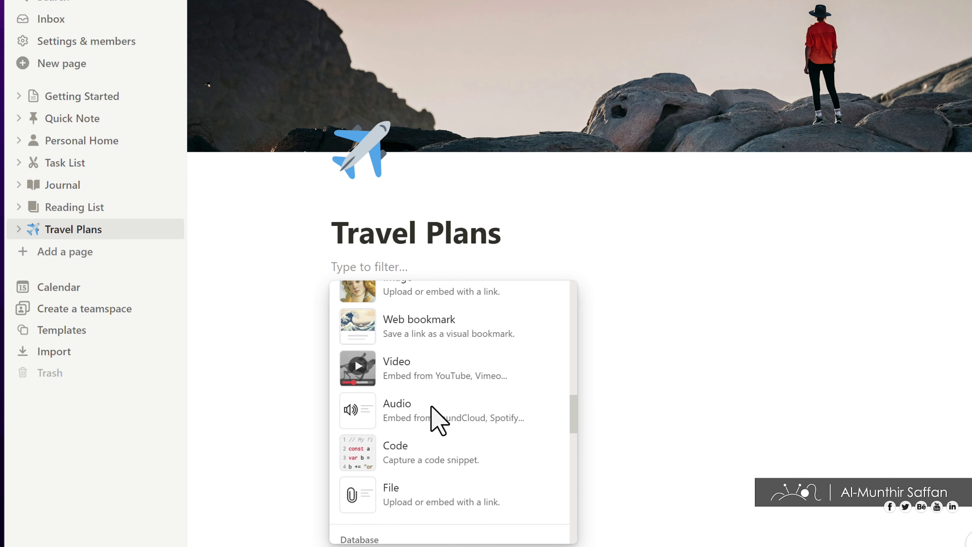
pyautogui.scroll(3, 432, 406)
pyautogui.scroll(-3, 431, 406)
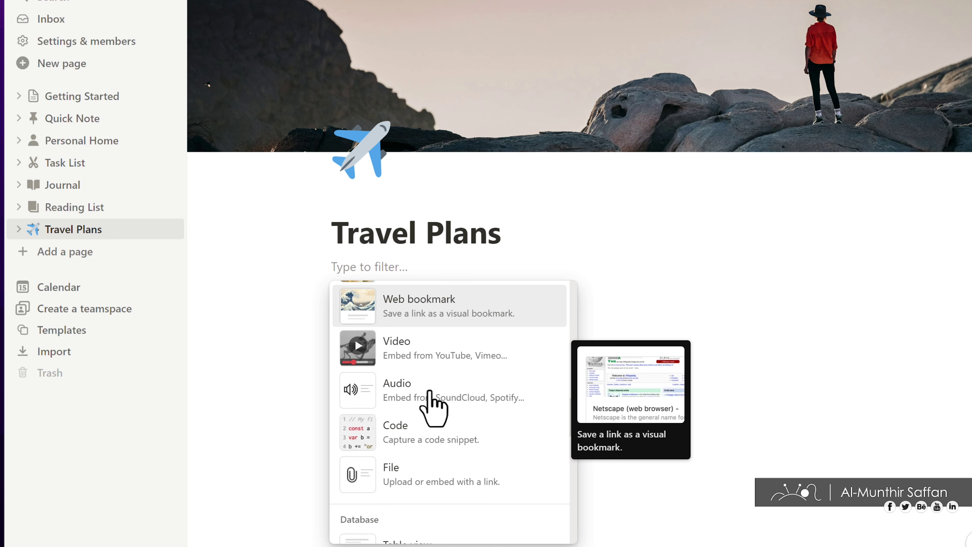
pyautogui.scroll(-6, 431, 407)
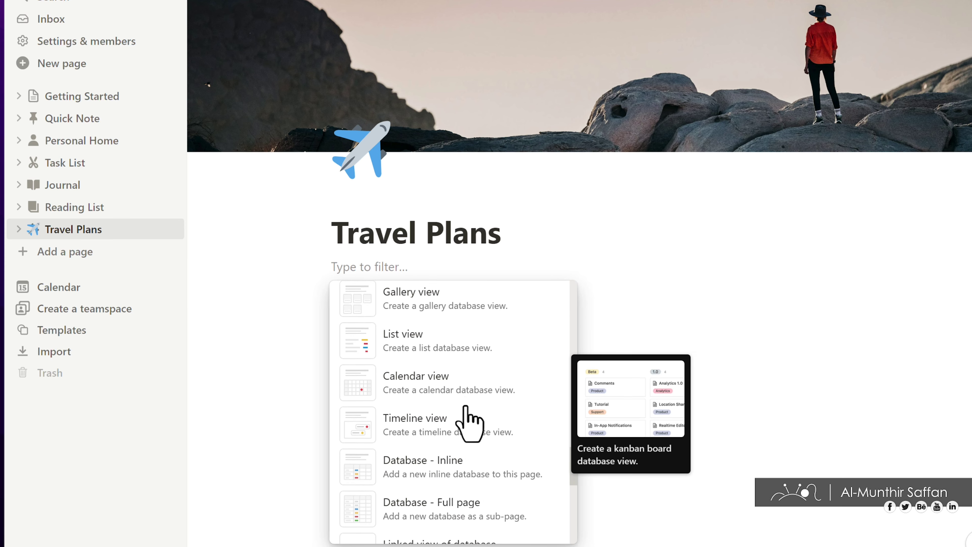
pyautogui.scroll(-8, 466, 411)
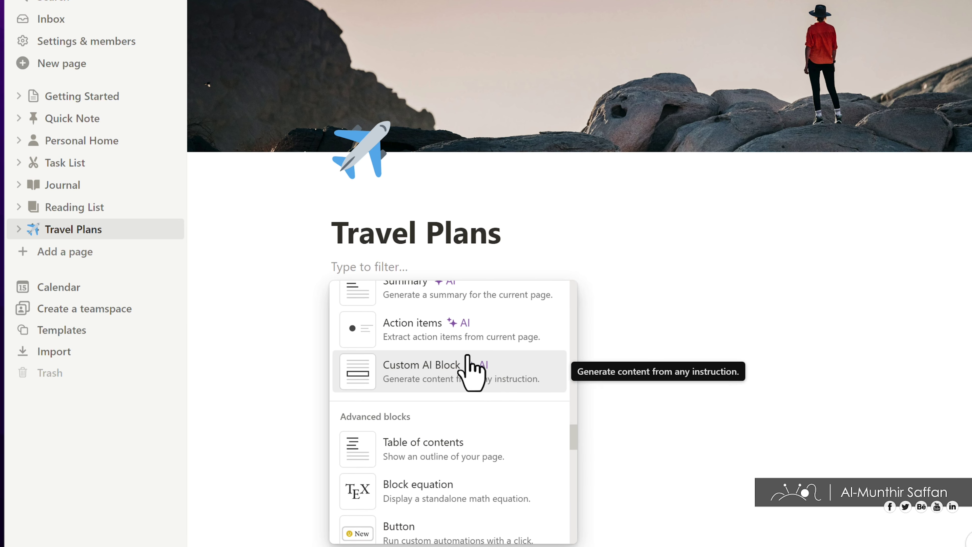
pyautogui.scroll(15, 450, 411)
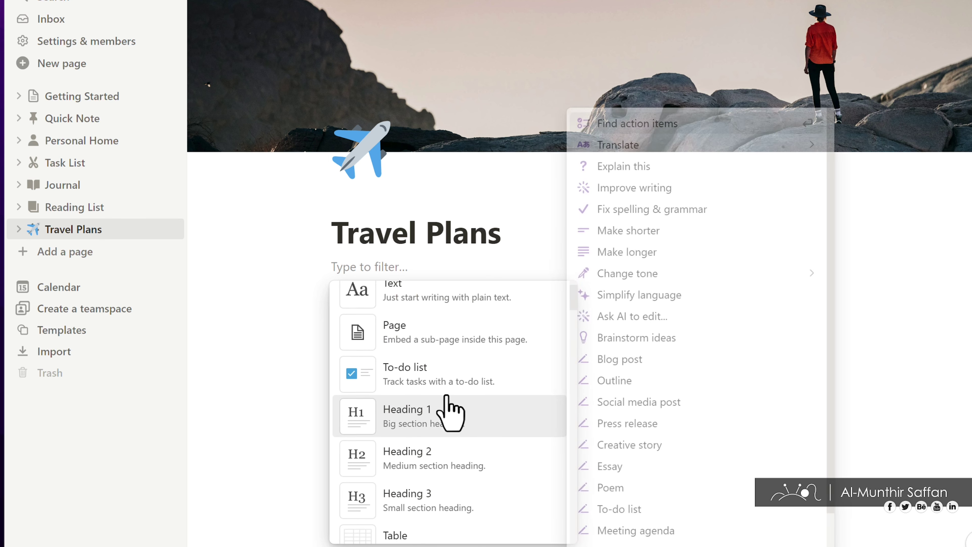
# Add a Heading 1 reading "Dubai" and write an Arabic paragraph beneath it, beginning "تعتبر مدينة دبي من أهم المدن العالمية".
pyautogui.scroll(1, 447, 398)
pyautogui.click(416, 457)
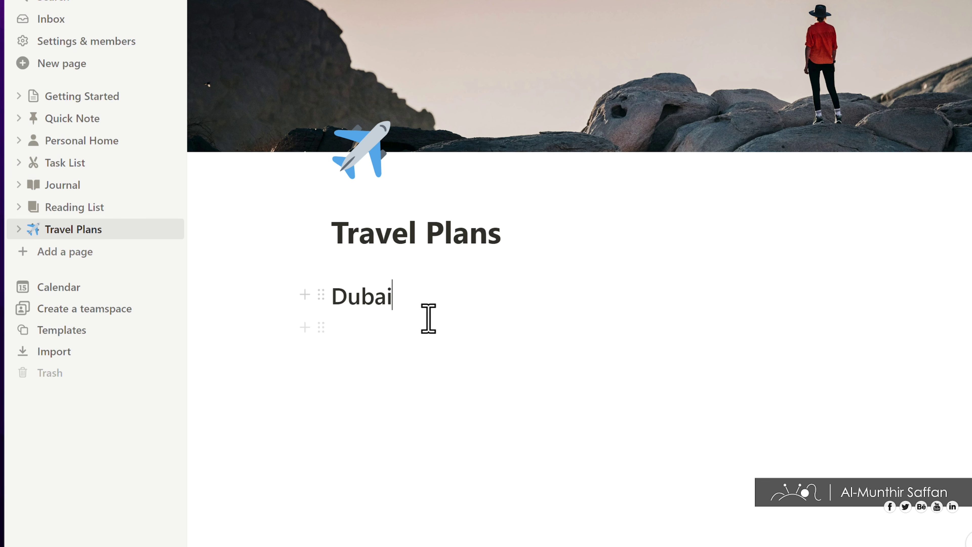
pyautogui.click(391, 325)
pyautogui.write('تعتبر مدينة')
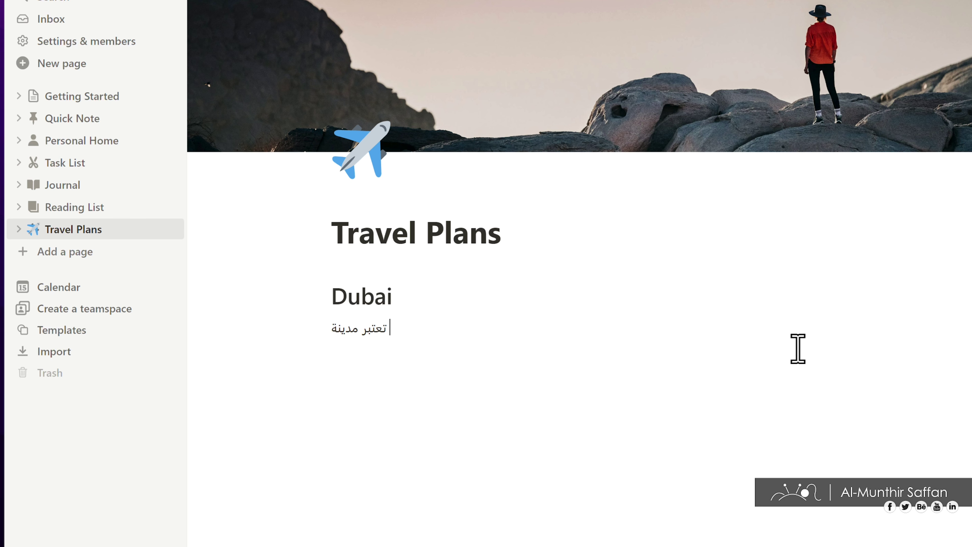
pyautogui.write(' دبي من أهم المدن العالمية، فهي مدينة الأحلام والتقدم، تتألق بأفقها المتلألئ بالناطحات السحاب العصرية والجزر الصناعية الرائعة. هي مركز للتجارة والسياحة في الشرق الأوسط، تجمع بين الثقافة العربية الأصيلة وأسلوب الحياة العصري الفاخر')
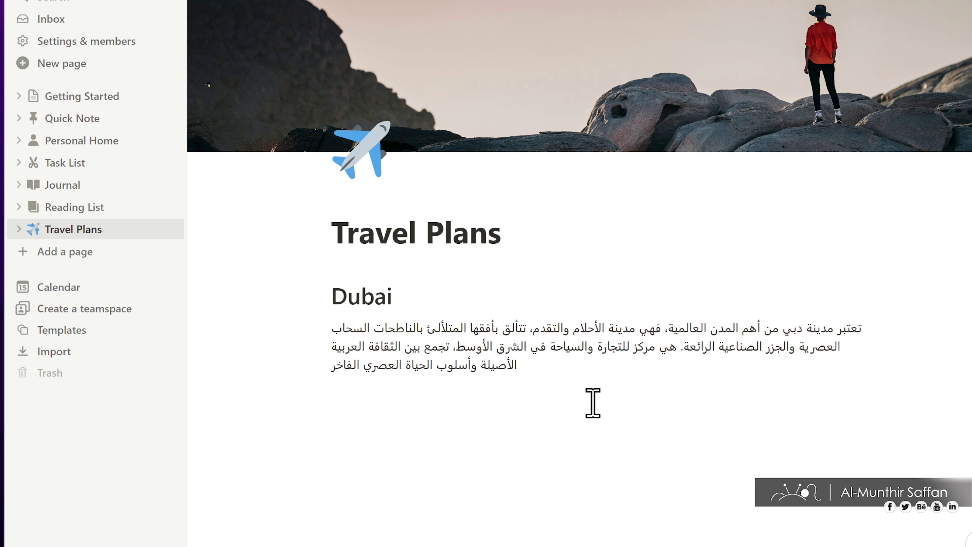
# Try italic and underline formatting on the whole Arabic paragraph, and remove it again.
pyautogui.tripleClick(494, 335)
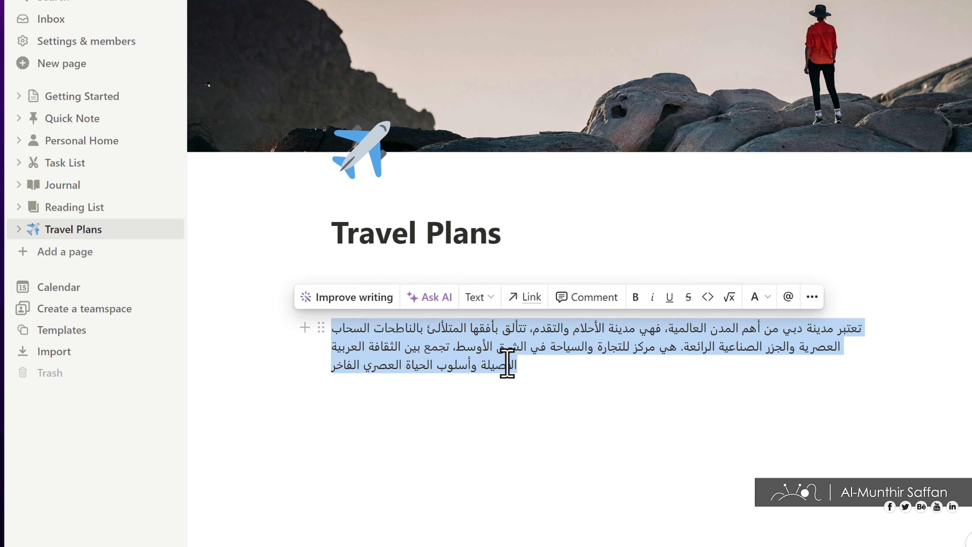
pyautogui.click(642, 300)
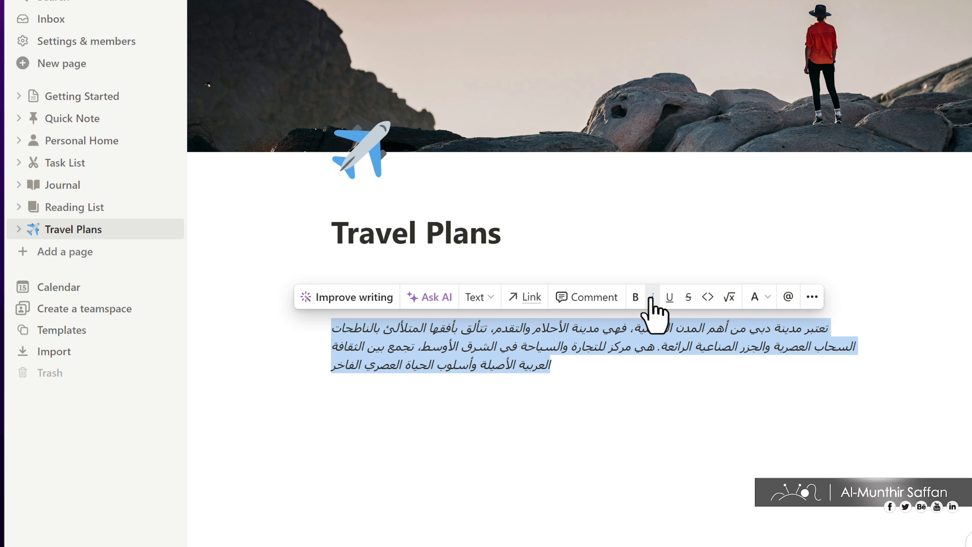
pyautogui.click(642, 299)
pyautogui.click(668, 300)
pyautogui.click(668, 302)
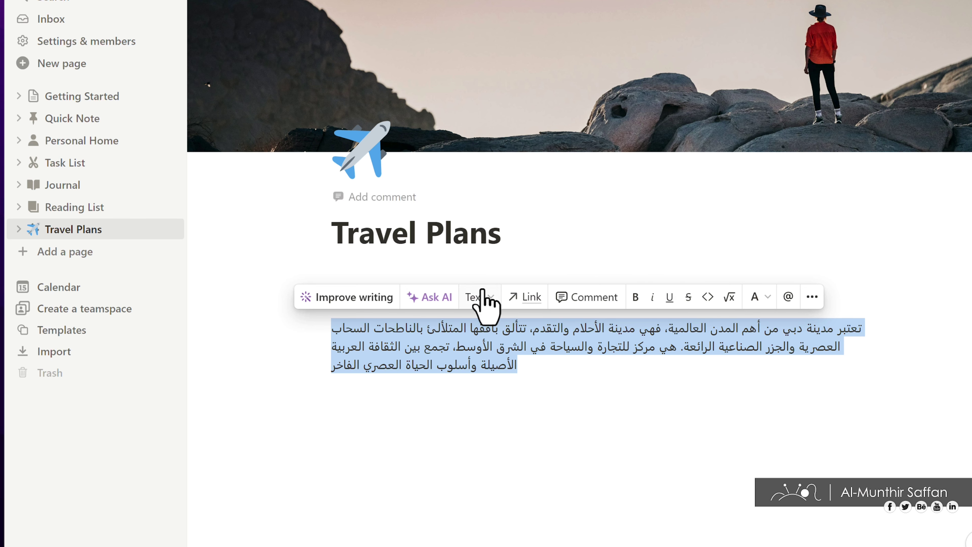
# Apply a gray background to the selected Arabic paragraph under the Dubai heading.
pyautogui.click(756, 297)
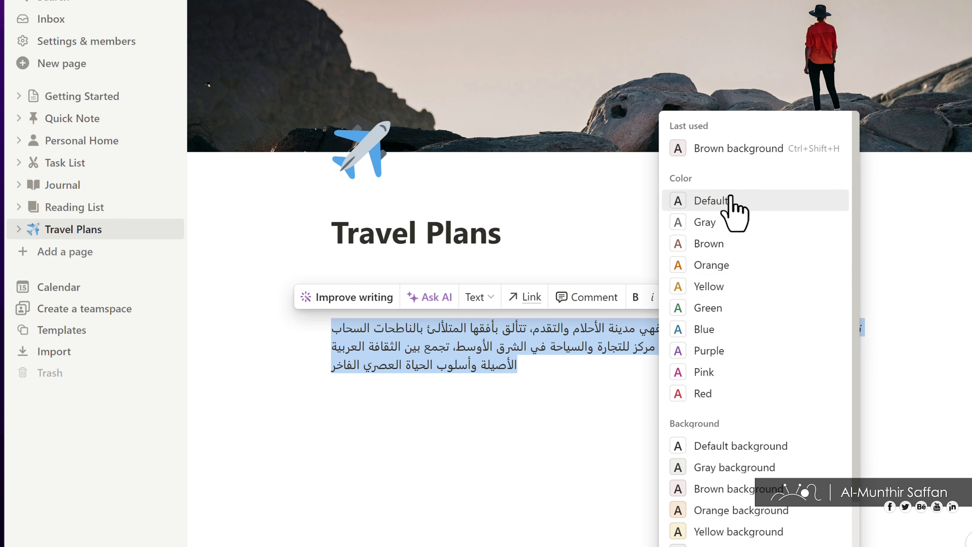
pyautogui.click(712, 469)
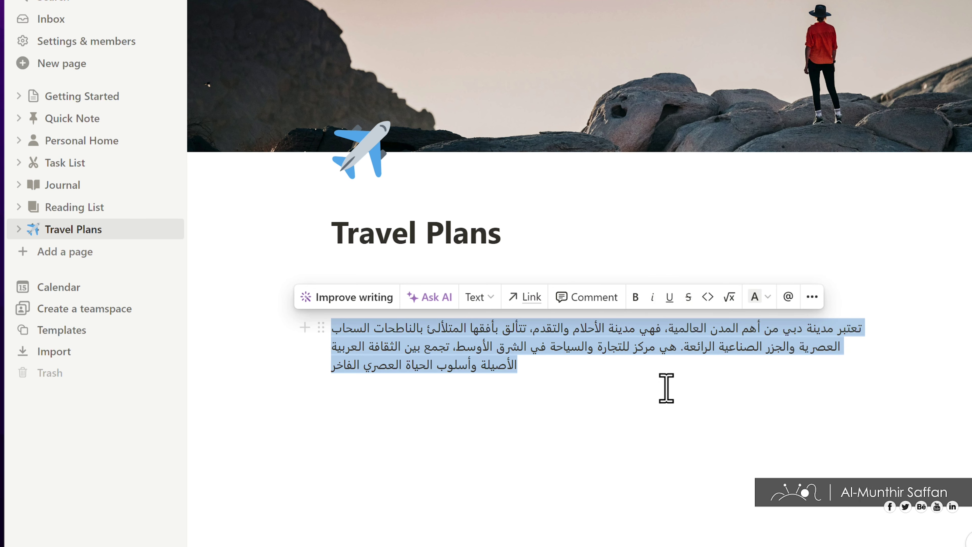
pyautogui.click(371, 386)
# Insert an image block below the Arabic paragraph, using an Unsplash photo of the Dubai skyline at sunset found by searching "Dubai".
pyautogui.click(412, 408)
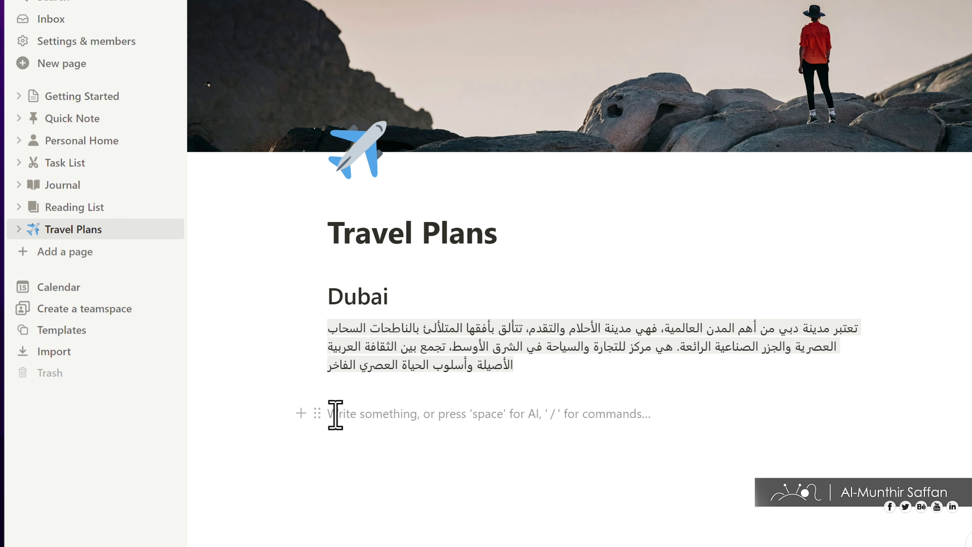
pyautogui.click(305, 413)
pyautogui.scroll(-10, 412, 358)
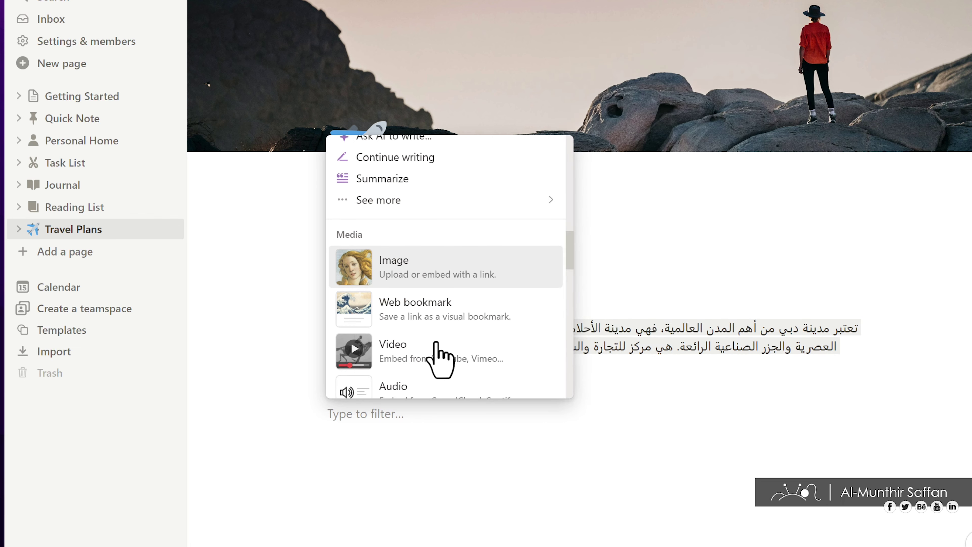
pyautogui.click(413, 276)
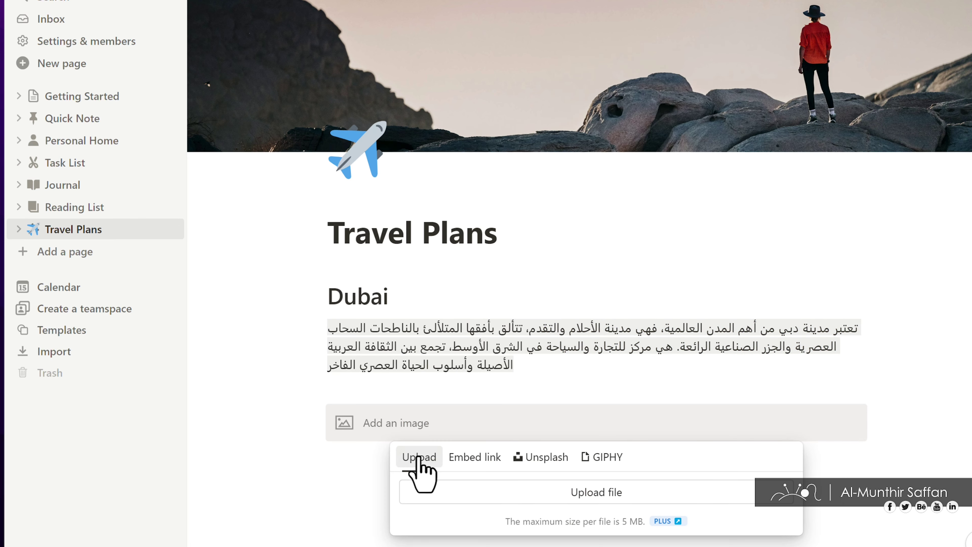
pyautogui.click(532, 459)
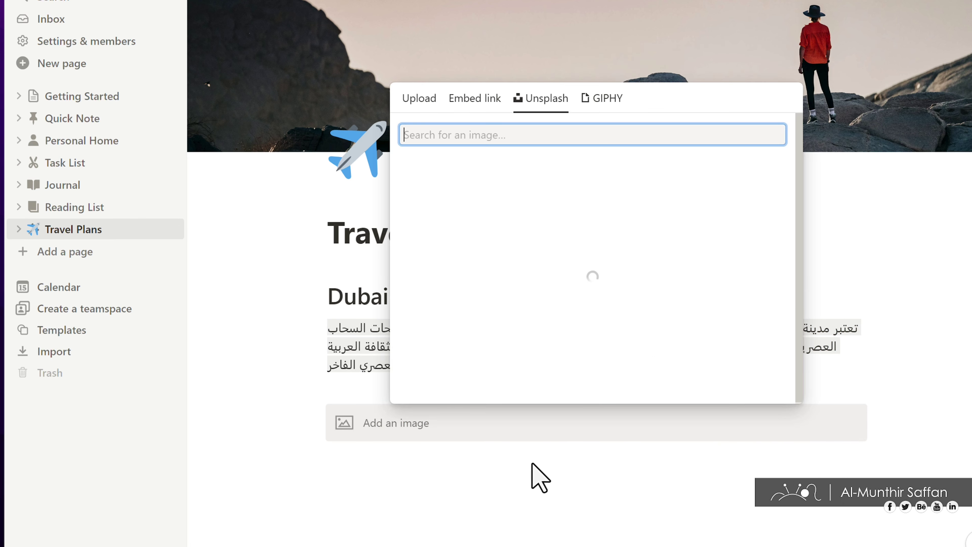
pyautogui.write('Dubai')
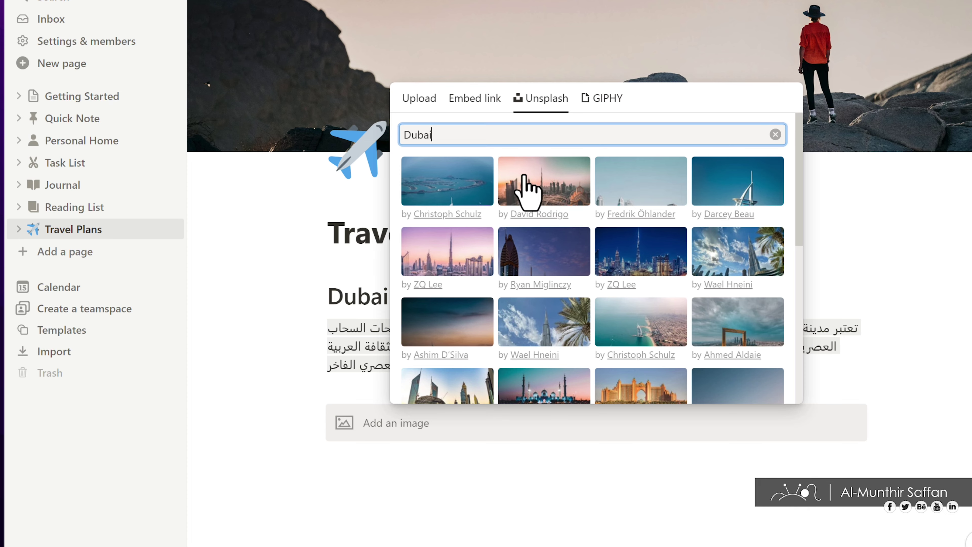
pyautogui.click(539, 204)
pyautogui.scroll(-5, 536, 207)
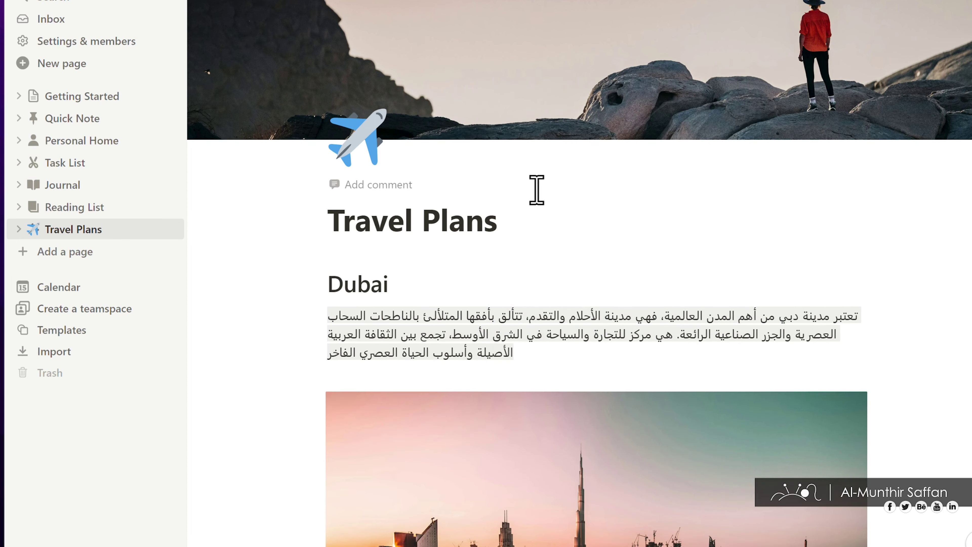
pyautogui.scroll(-5, 536, 189)
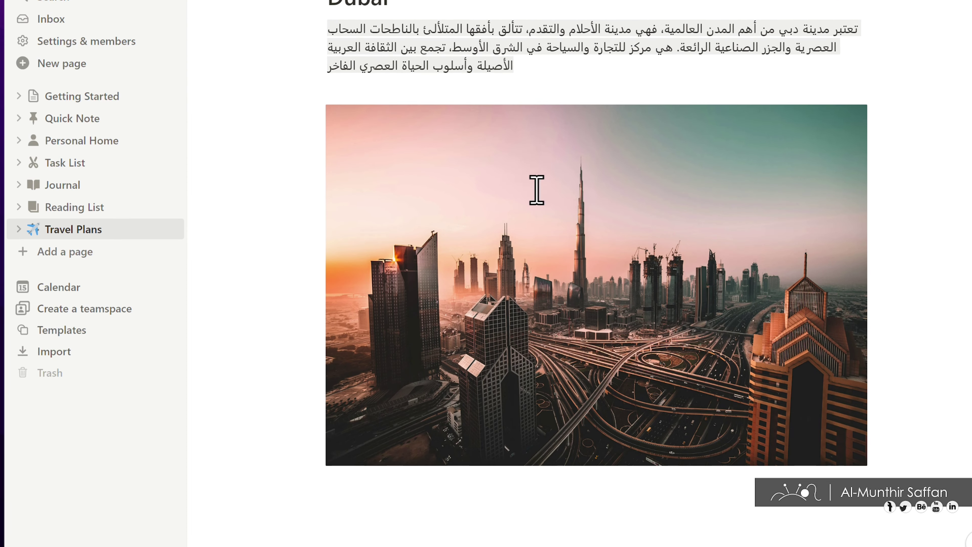
pyautogui.scroll(-1, 511, 312)
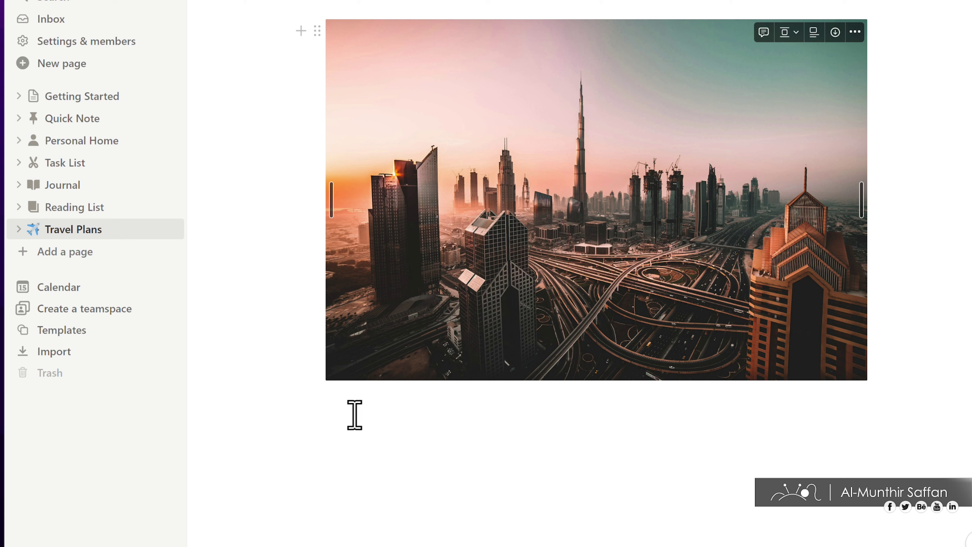
# Add the text "Places" below the Dubai skyline photo and turn it into a Heading 2.
pyautogui.click(346, 418)
pyautogui.write('Places')
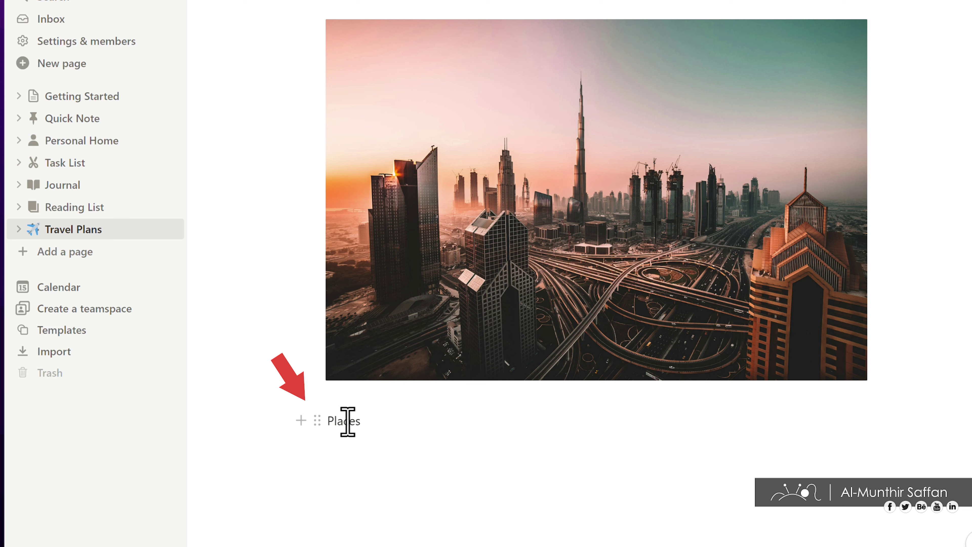
pyautogui.click(317, 420)
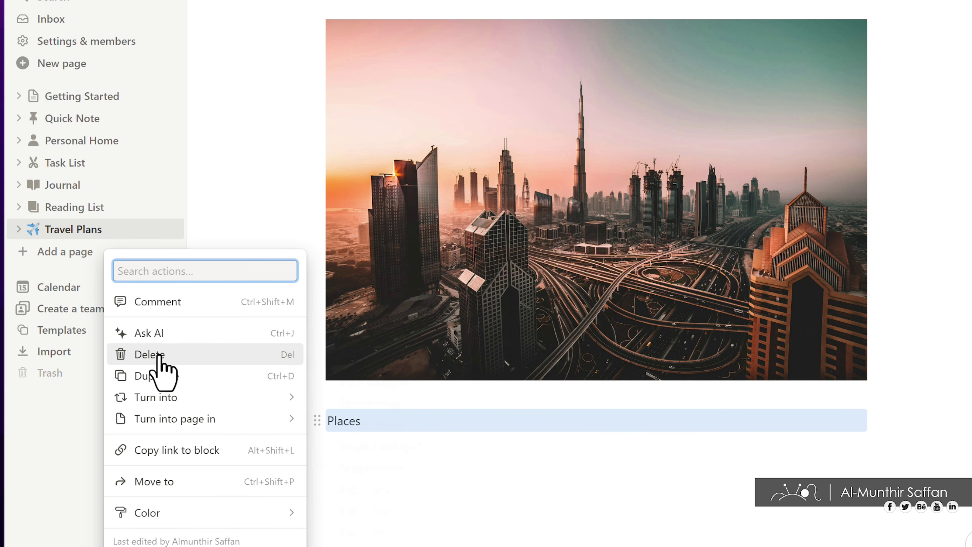
pyautogui.moveTo(157, 394)
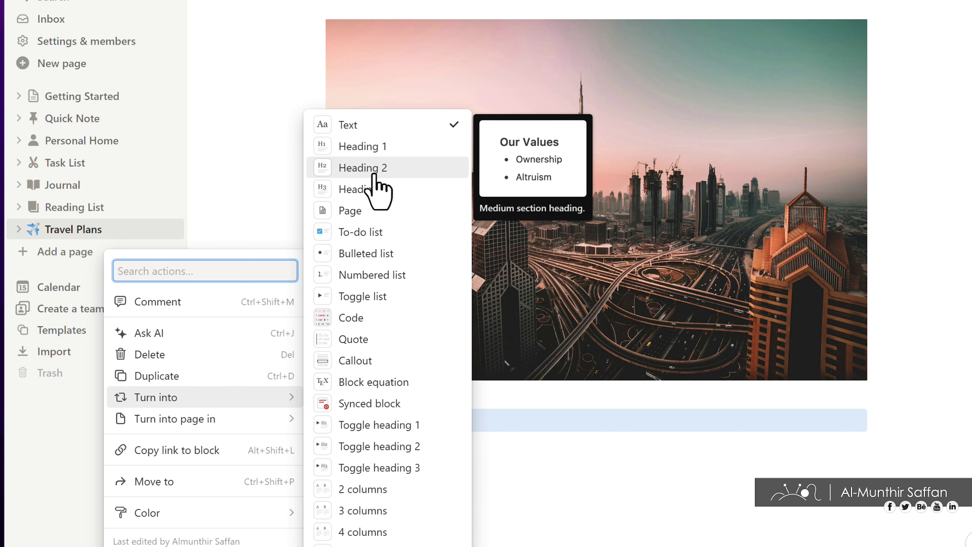
pyautogui.click(363, 169)
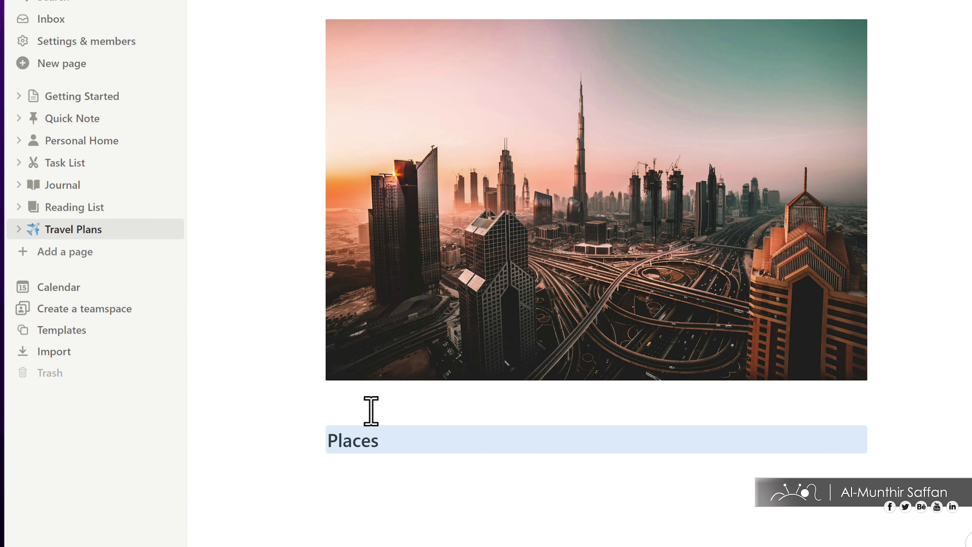
# List four places on separate lines under the Places heading: "Burj Khalefa", "Atlantis Waterpark", "Museum of The Future" and "Aura Skypool".
pyautogui.scroll(-2, 382, 456)
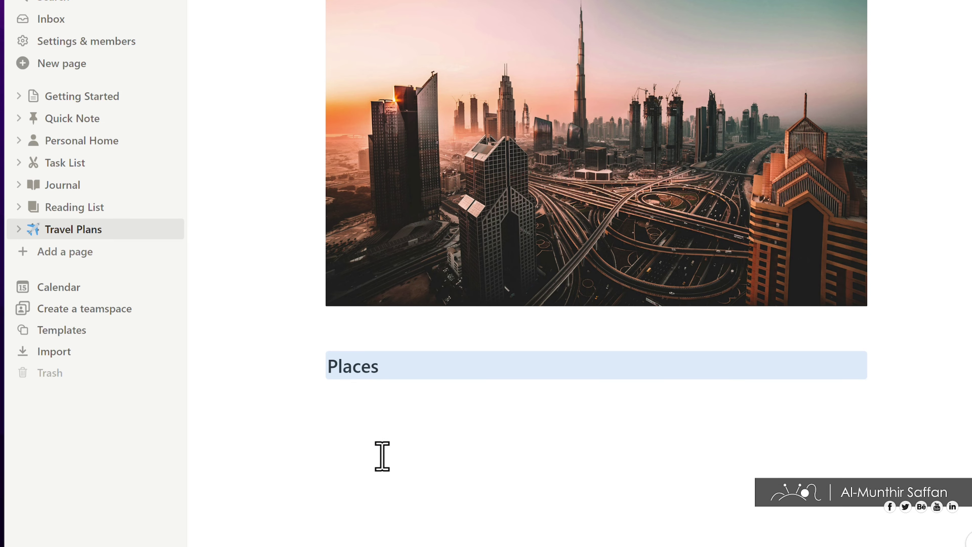
pyautogui.click(377, 399)
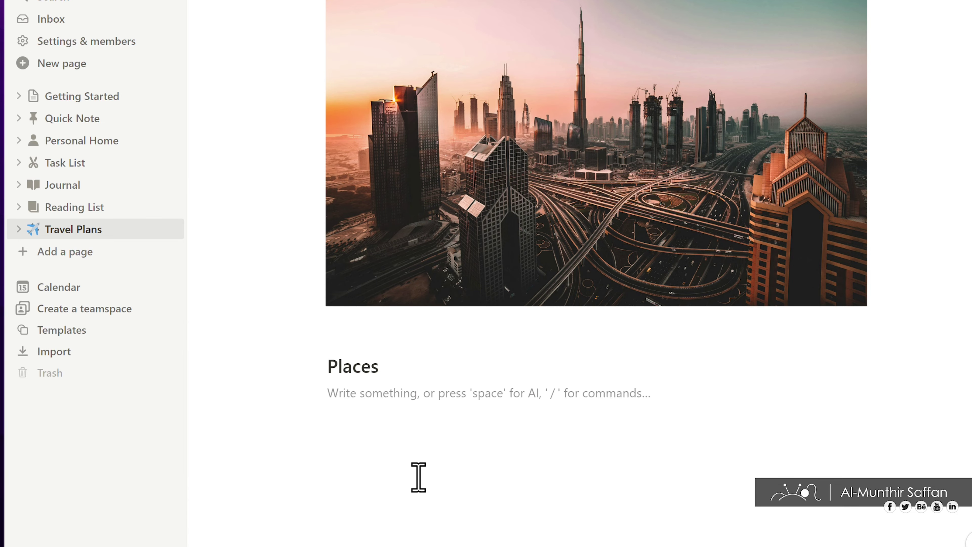
pyautogui.write('Burj Khalefa')
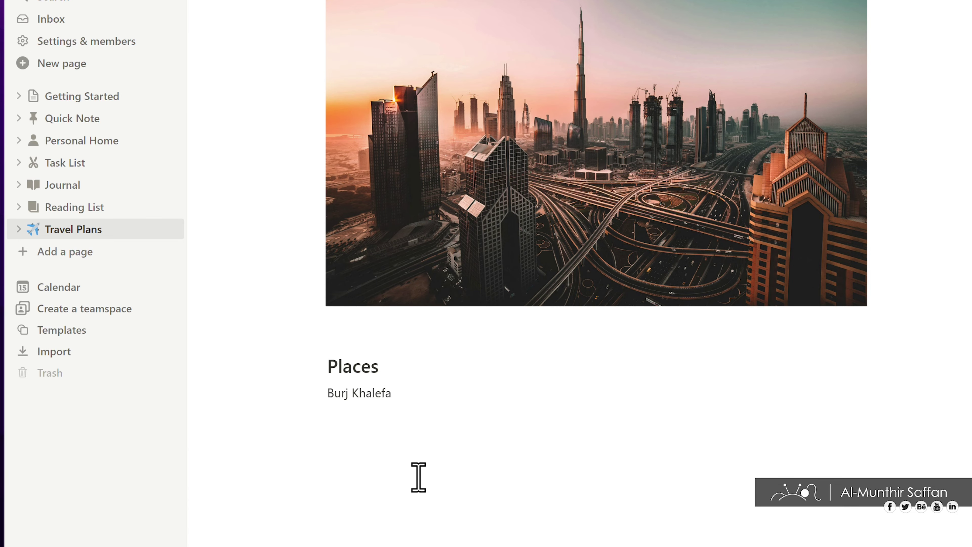
pyautogui.press('Return')
pyautogui.write('Atlantis Waterpark')
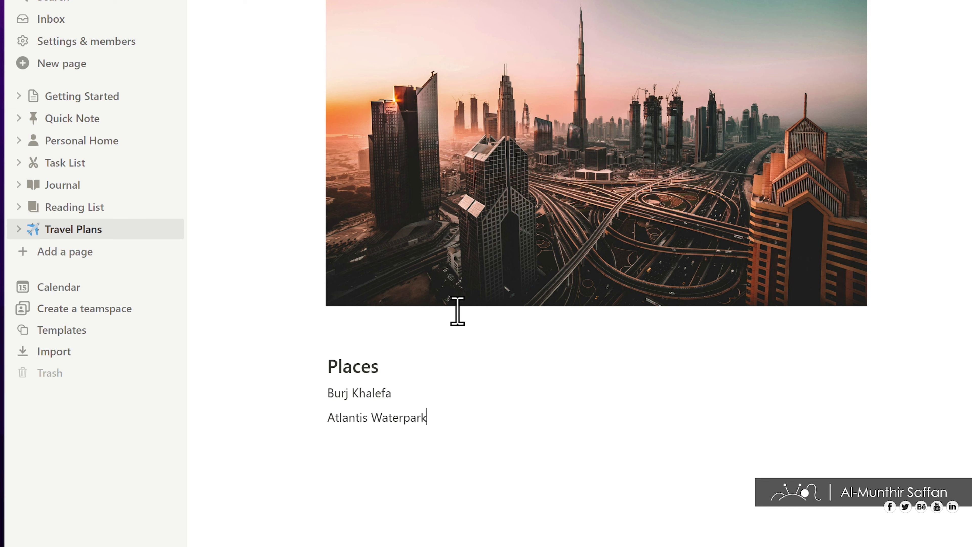
pyautogui.press('Return')
pyautogui.write('Museum of The Future')
pyautogui.press('Return')
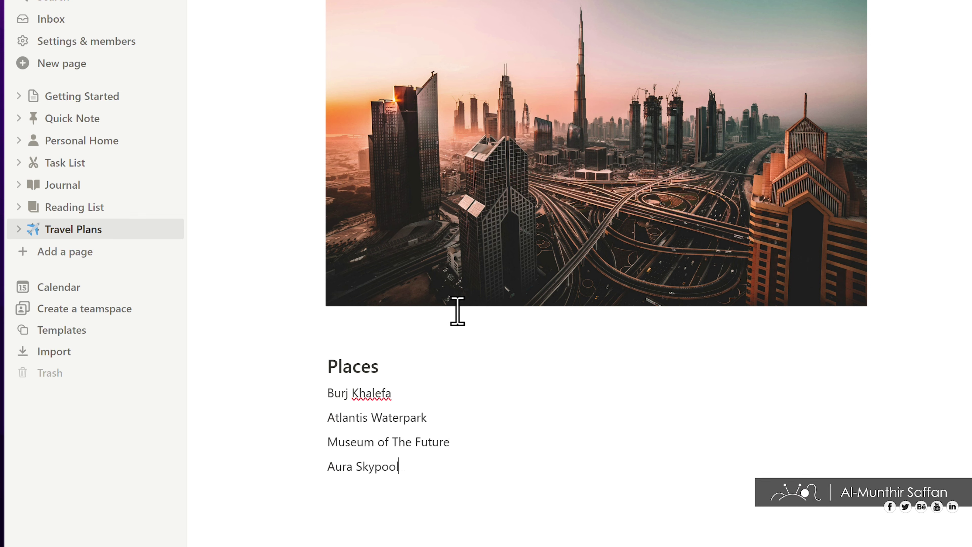
# Turn the four place lines under Places into a bulleted list.
pyautogui.moveTo(420, 479); pyautogui.dragTo(298, 394)
pyautogui.click(316, 391)
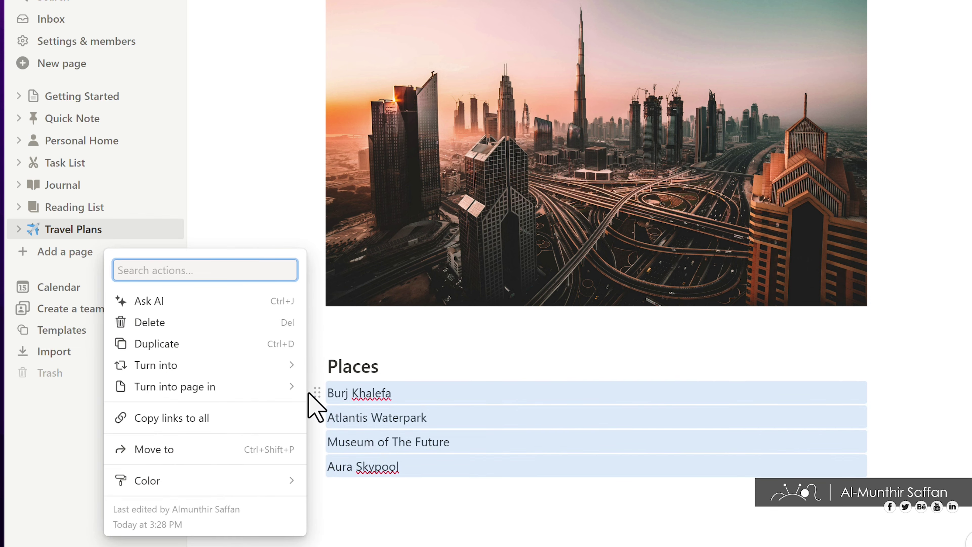
pyautogui.moveTo(230, 369)
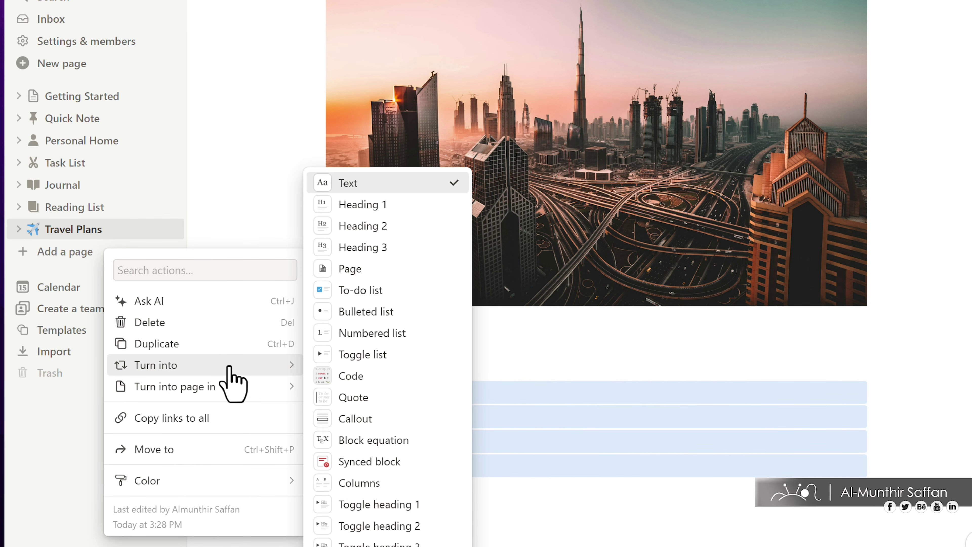
pyautogui.click(379, 312)
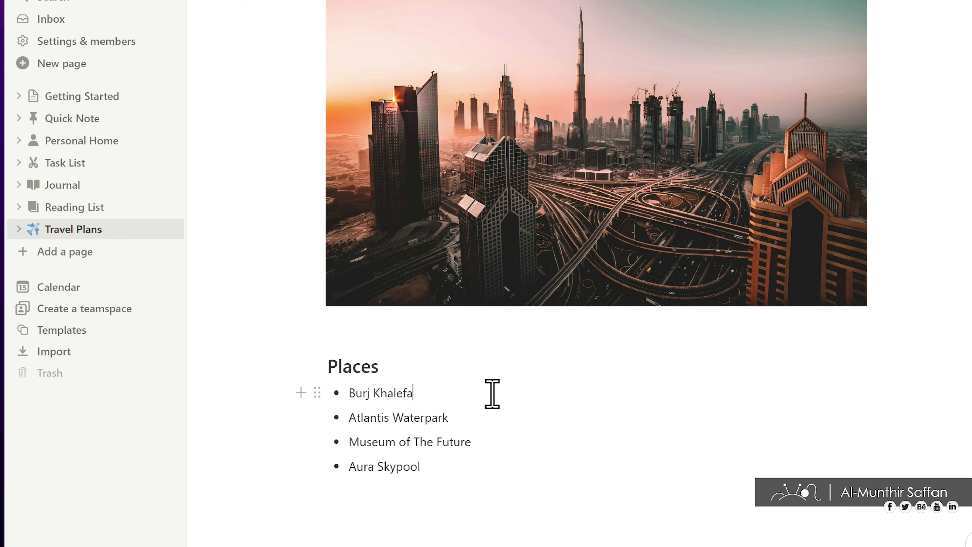
# Insert an image block beneath the Burj Khalefa bullet, using the Unsplash photo of the tower against a pink sky found by searching "burj".
pyautogui.press('Return')
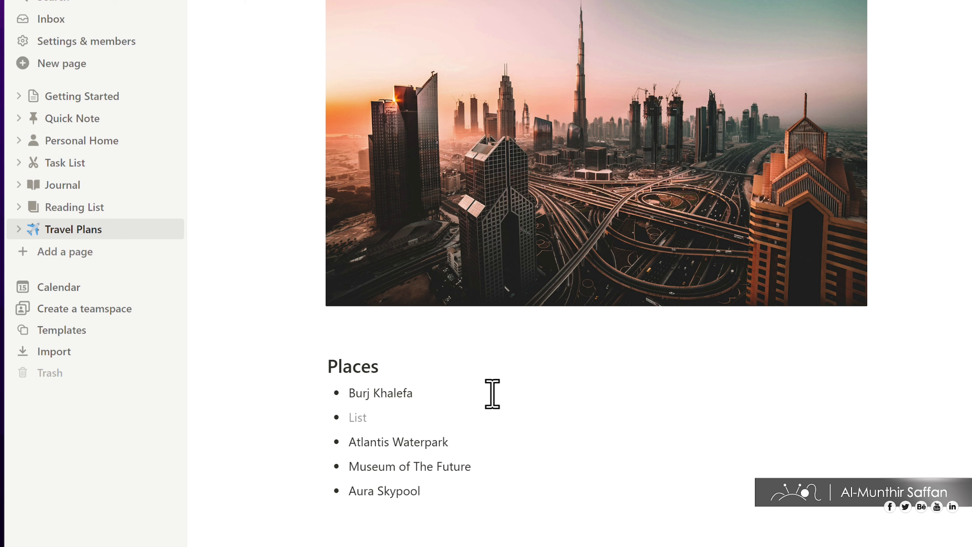
pyautogui.press('BackSpace')
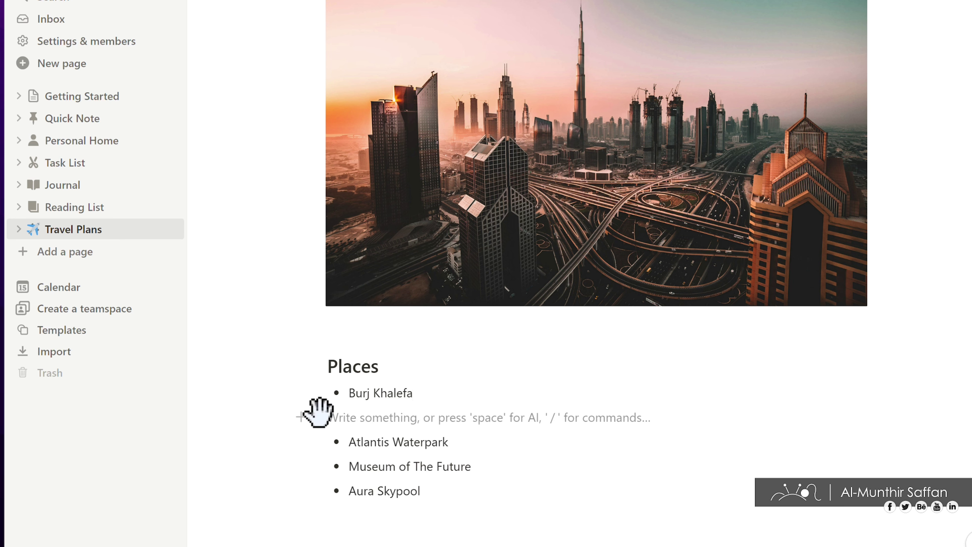
pyautogui.click(304, 416)
pyautogui.write('im')
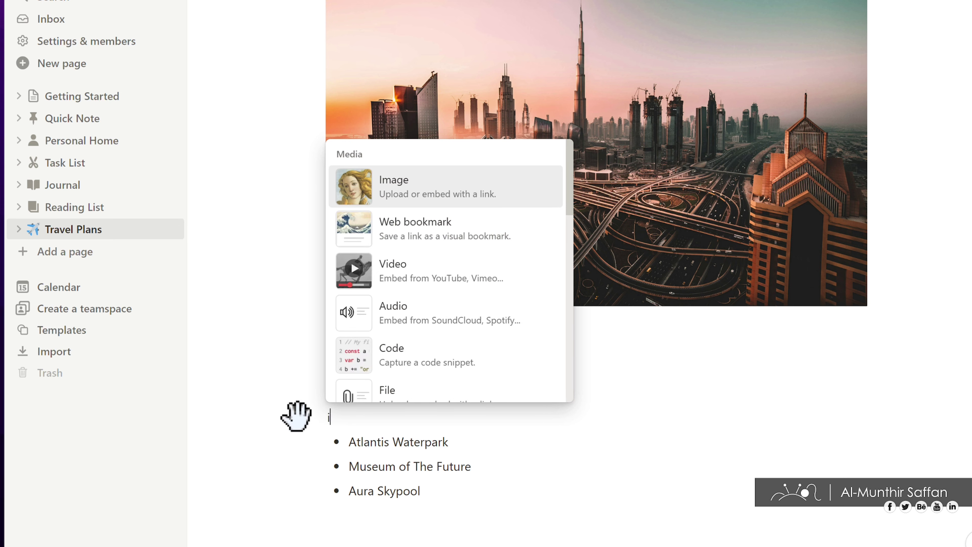
pyautogui.click(386, 180)
pyautogui.click(534, 462)
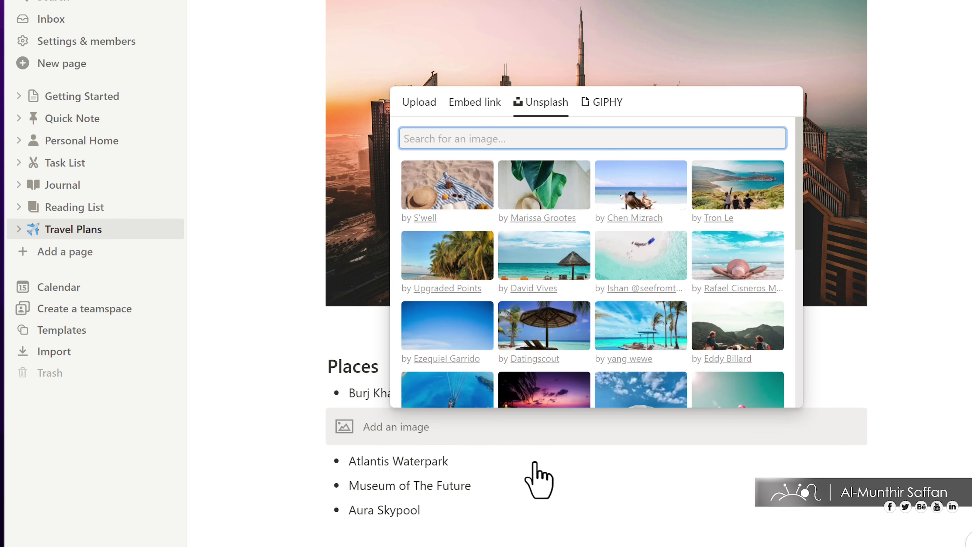
pyautogui.write('burj')
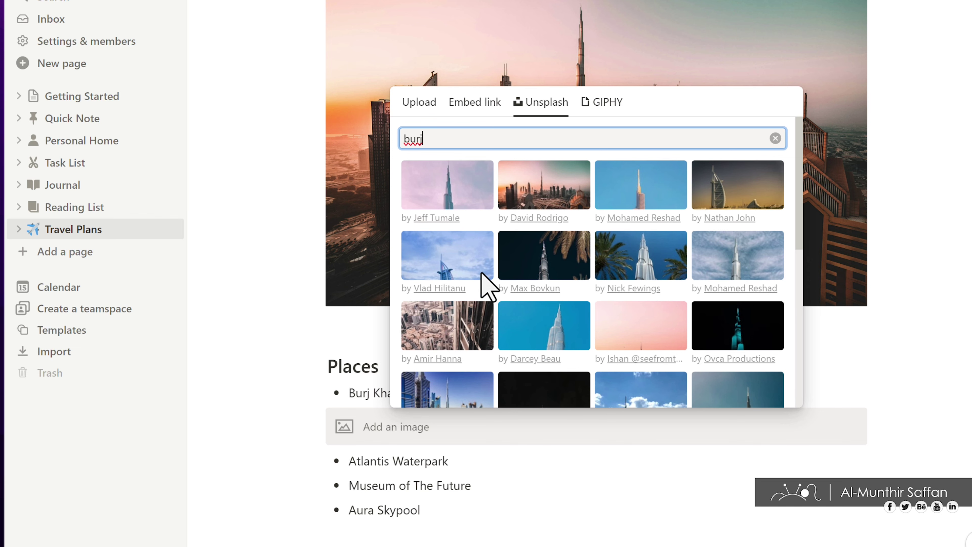
pyautogui.click(441, 176)
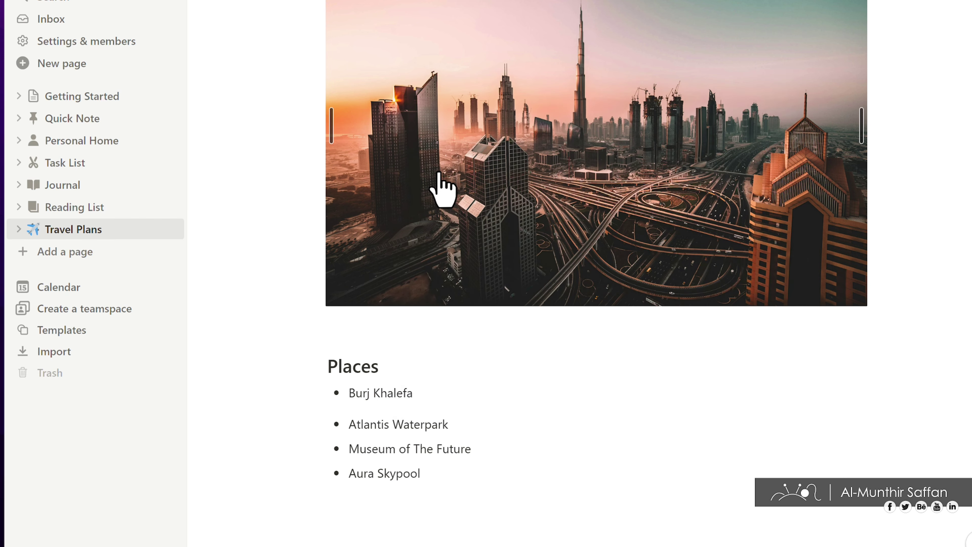
# Shrink the Burj Khalifa image to about a quarter of the text width and align it left.
pyautogui.scroll(-10, 449, 220)
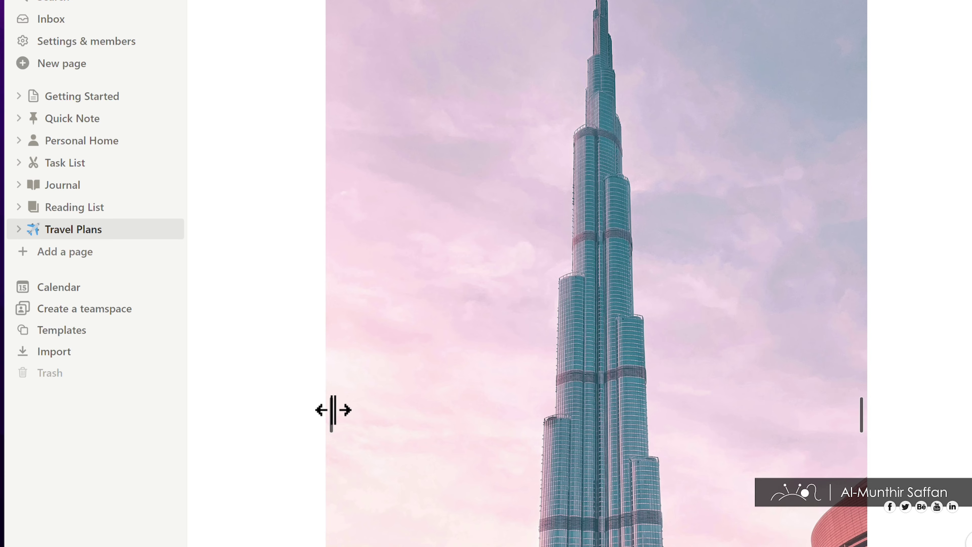
pyautogui.moveTo(332, 408); pyautogui.dragTo(531, 259)
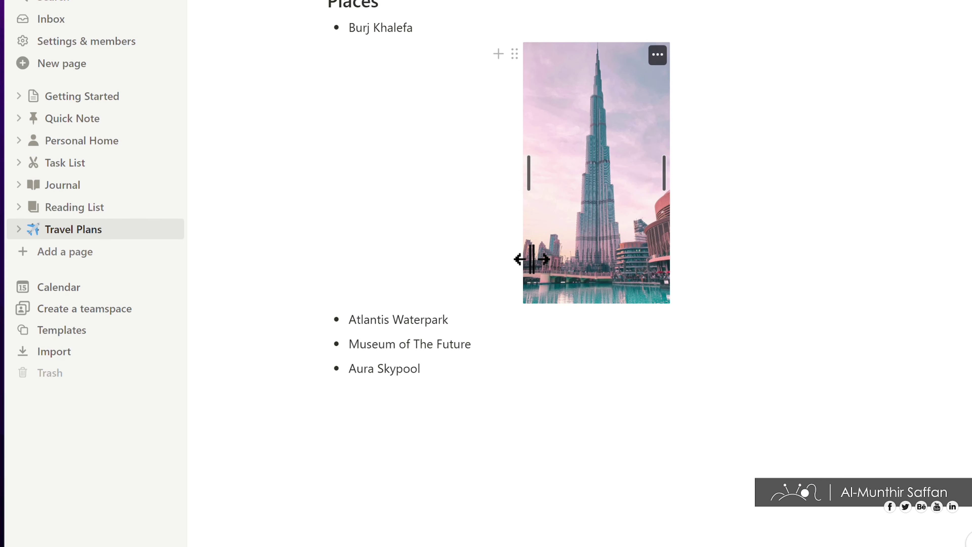
pyautogui.scroll(4, 532, 259)
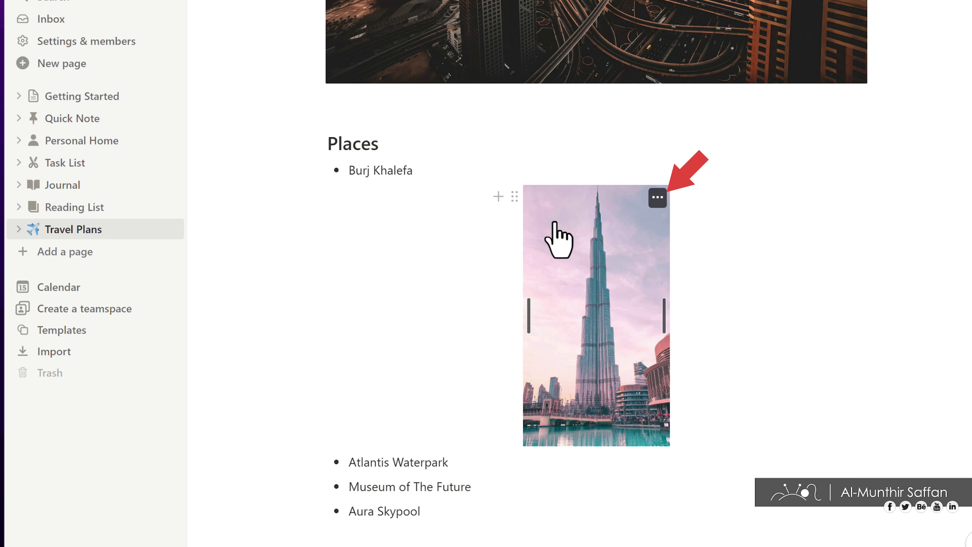
pyautogui.click(657, 198)
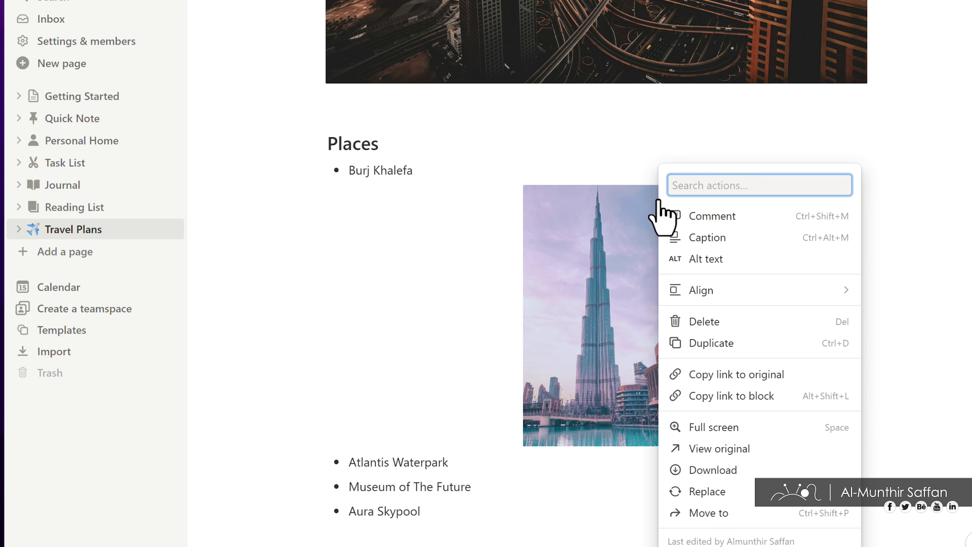
pyautogui.moveTo(680, 285)
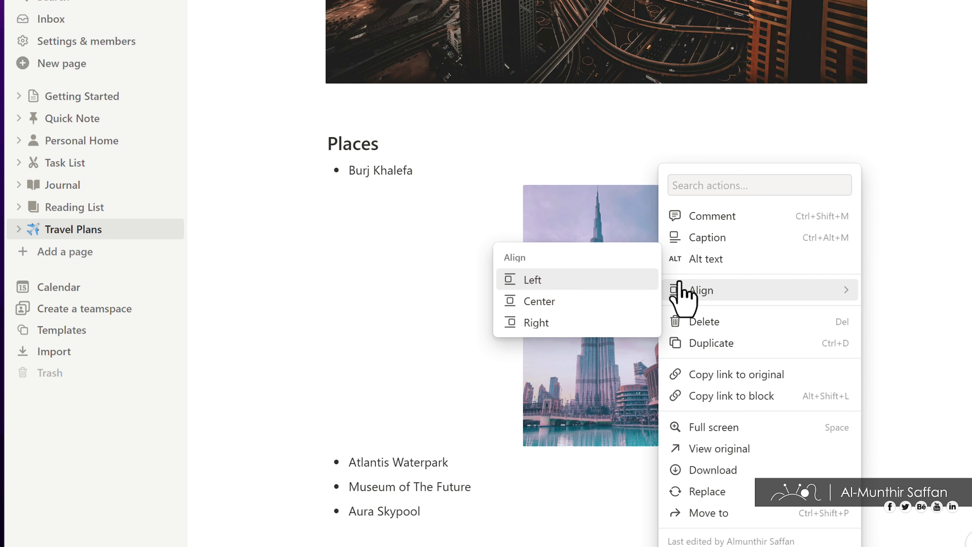
pyautogui.click(583, 279)
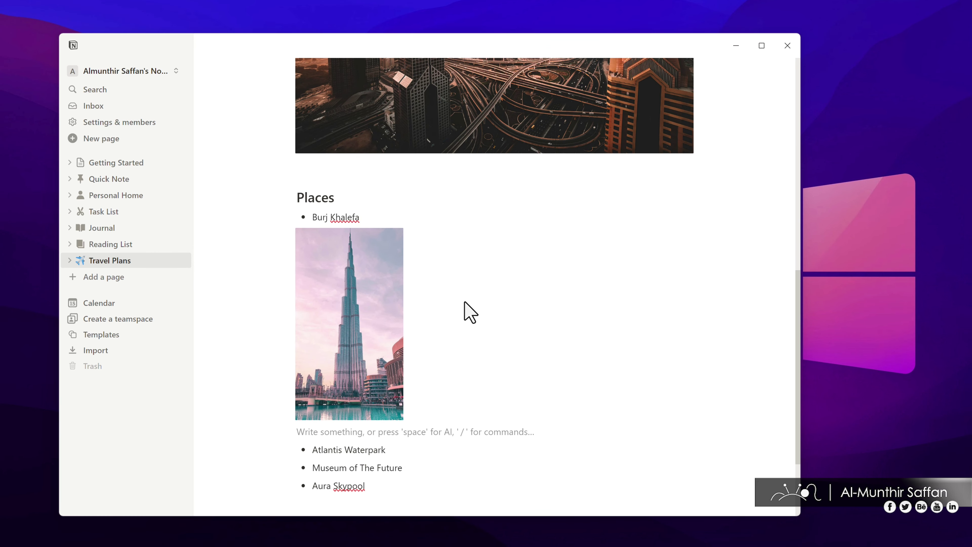
pyautogui.scroll(-3, 465, 302)
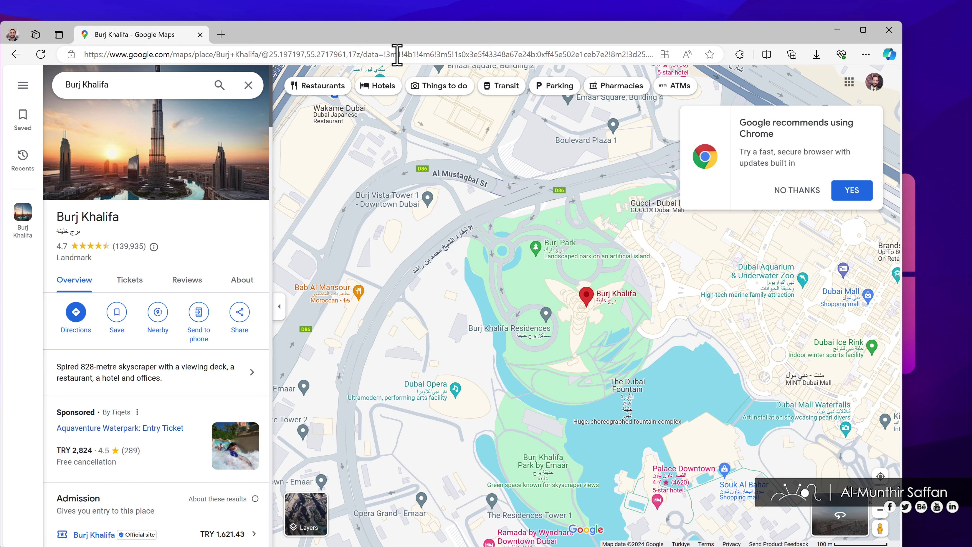
# Copy the Burj Khalifa Google Maps address and paste it as a link beneath the Burj Khalifa image.
pyautogui.click(394, 54)
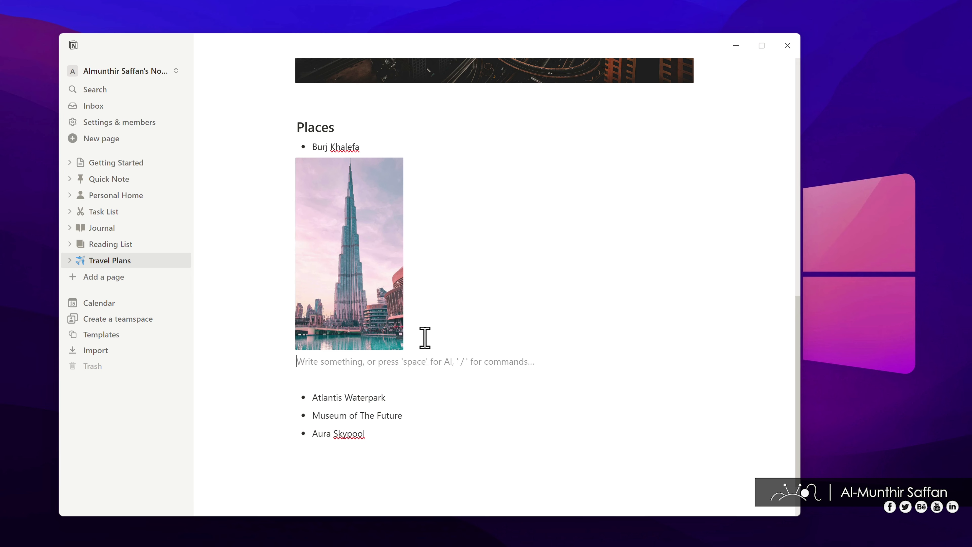
pyautogui.press('Return')
pyautogui.write('Burj Khalifa - Google Maps')
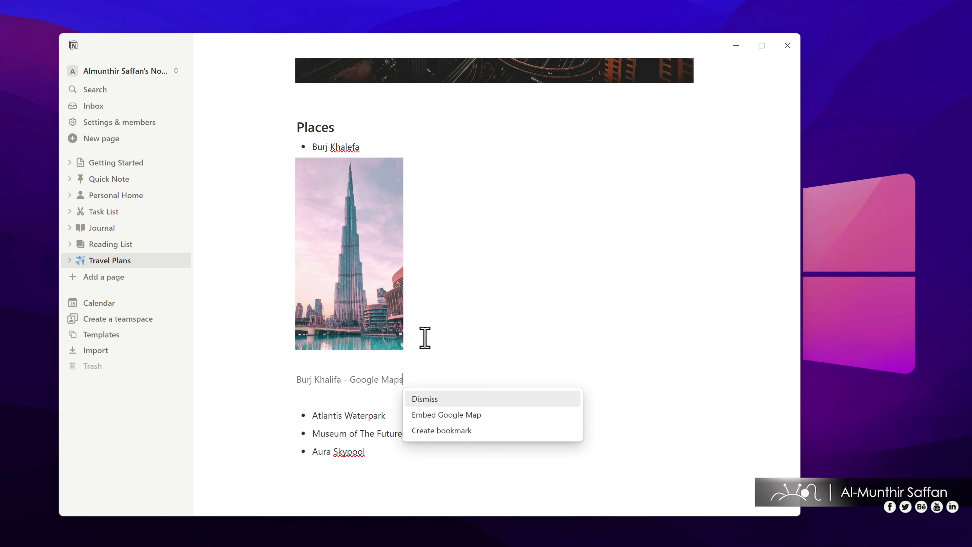
pyautogui.click(369, 392)
# Add a bold "Location" label on the line above the Burj Khalifa map link.
pyautogui.write('Loc')
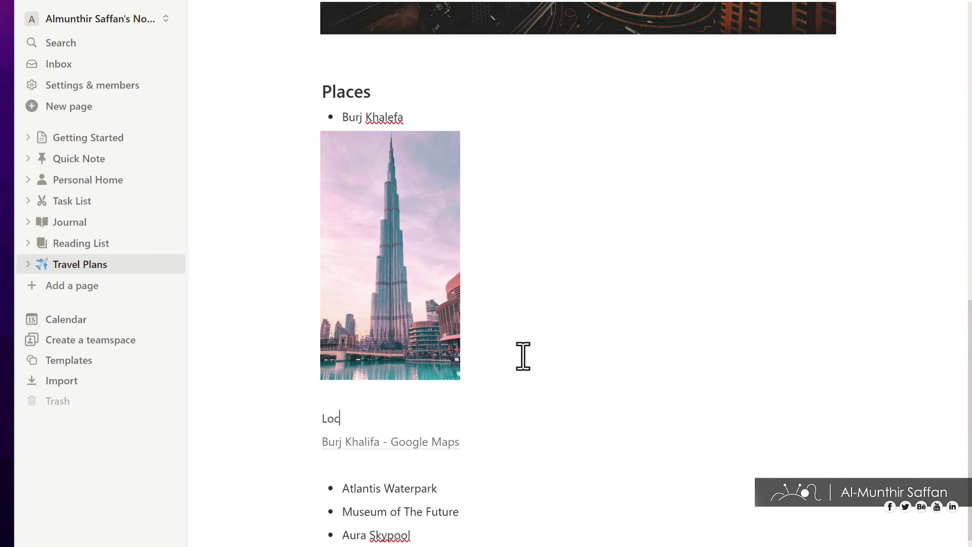
pyautogui.write('ation')
pyautogui.doubleClick(367, 427)
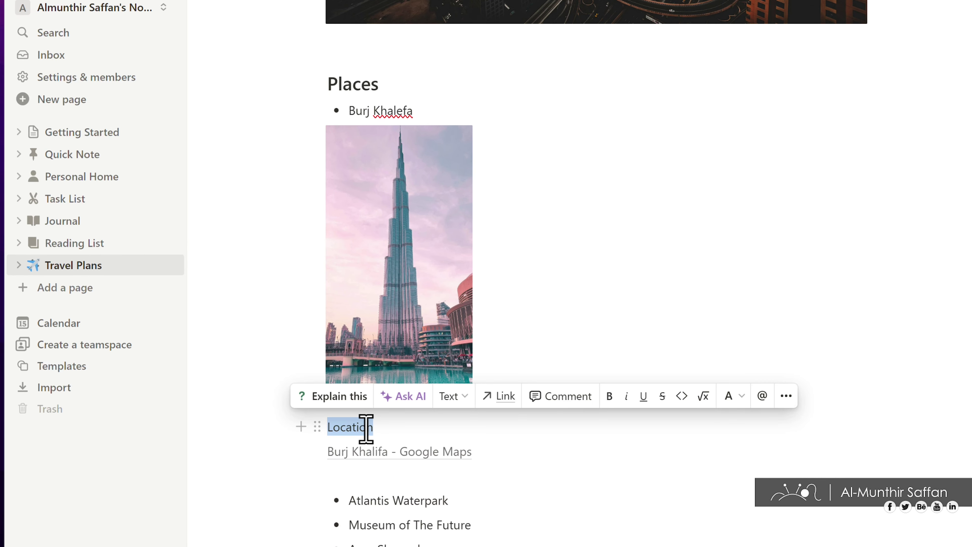
pyautogui.click(611, 396)
pyautogui.click(356, 424)
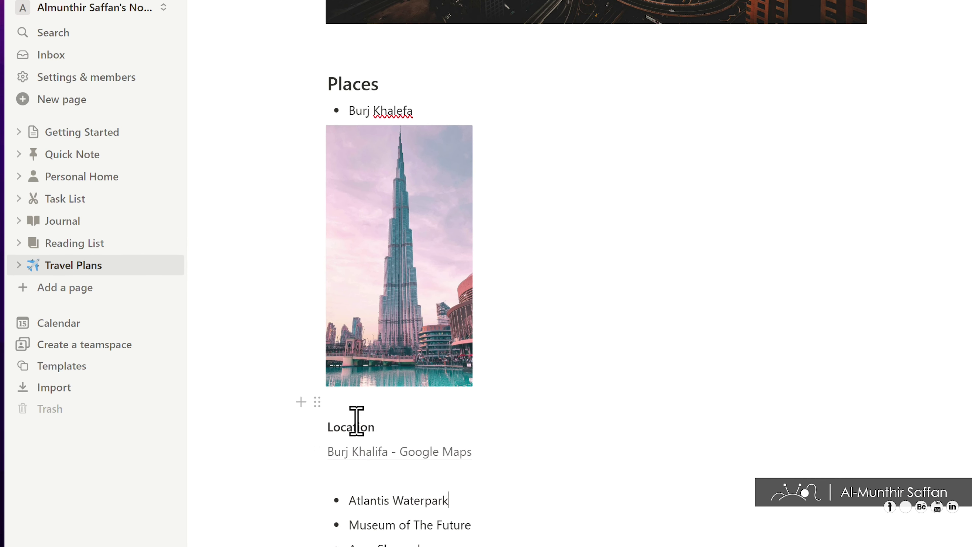
# Insert an image block on a new unbulleted line beneath Atlantis Waterpark, with Unsplash as the image source.
pyautogui.click(485, 504)
pyautogui.press('Return')
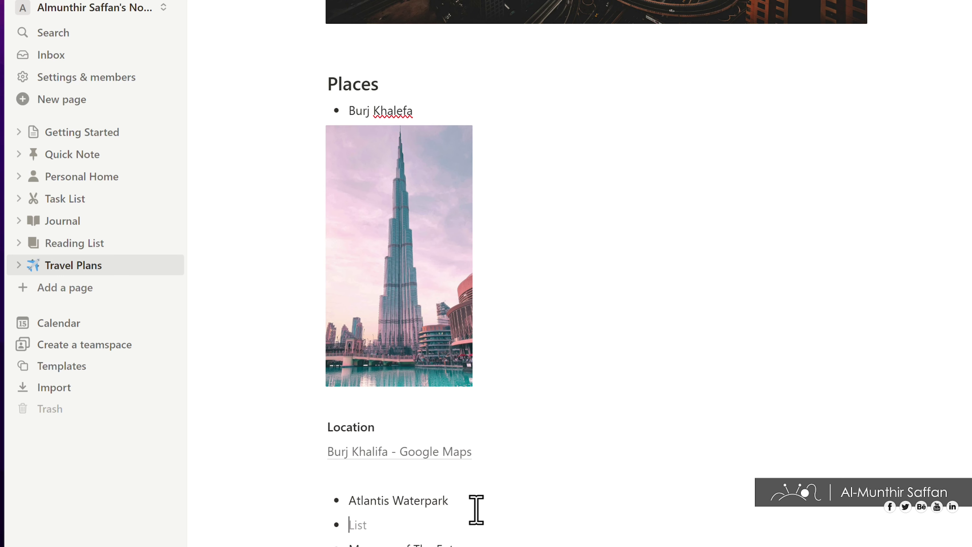
pyautogui.press('BackSpace')
pyautogui.scroll(-4, 476, 510)
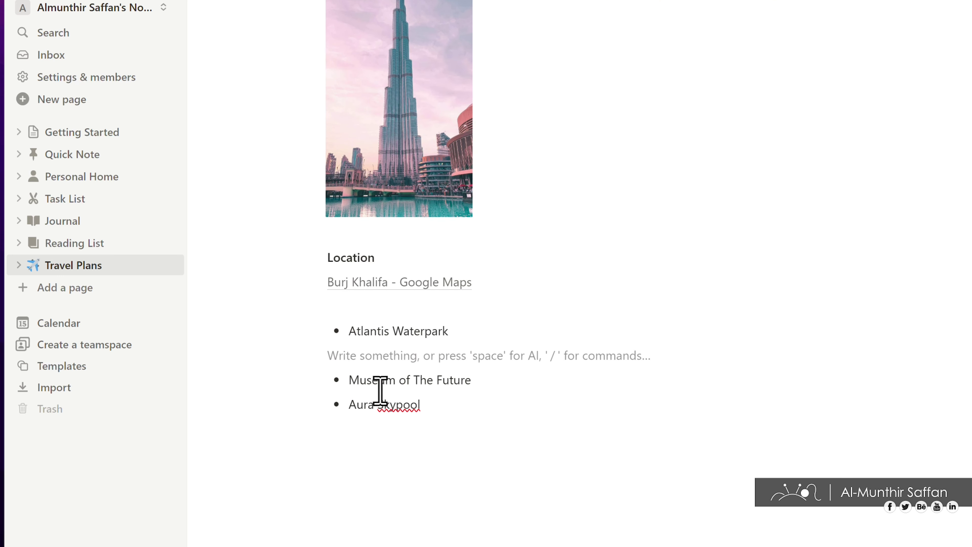
pyautogui.click(305, 354)
pyautogui.scroll(-10, 429, 264)
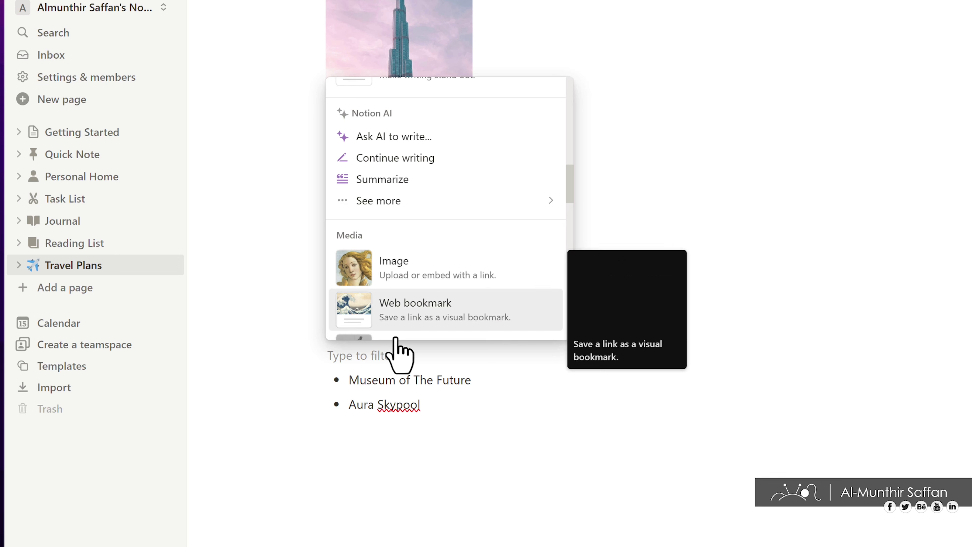
pyautogui.click(377, 353)
pyautogui.write('/image')
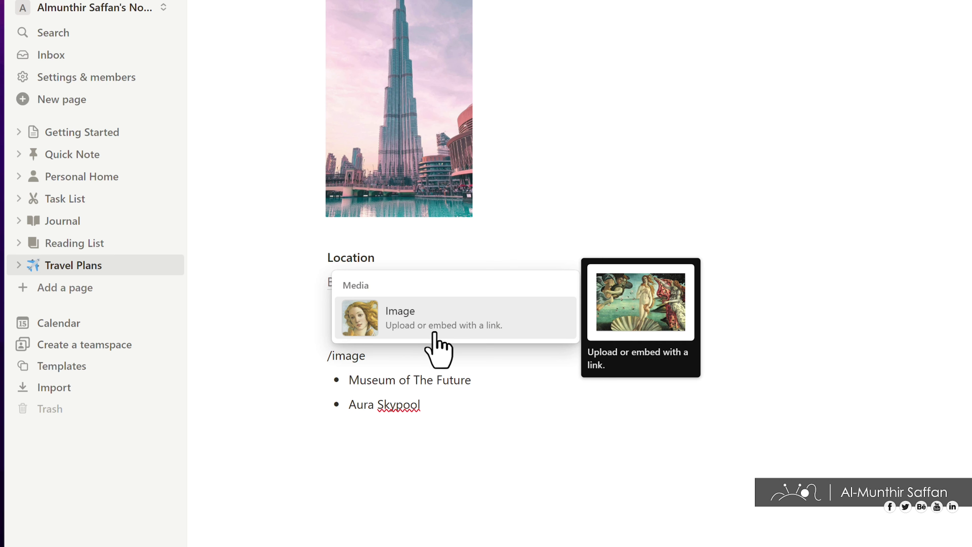
pyautogui.click(424, 331)
pyautogui.click(535, 398)
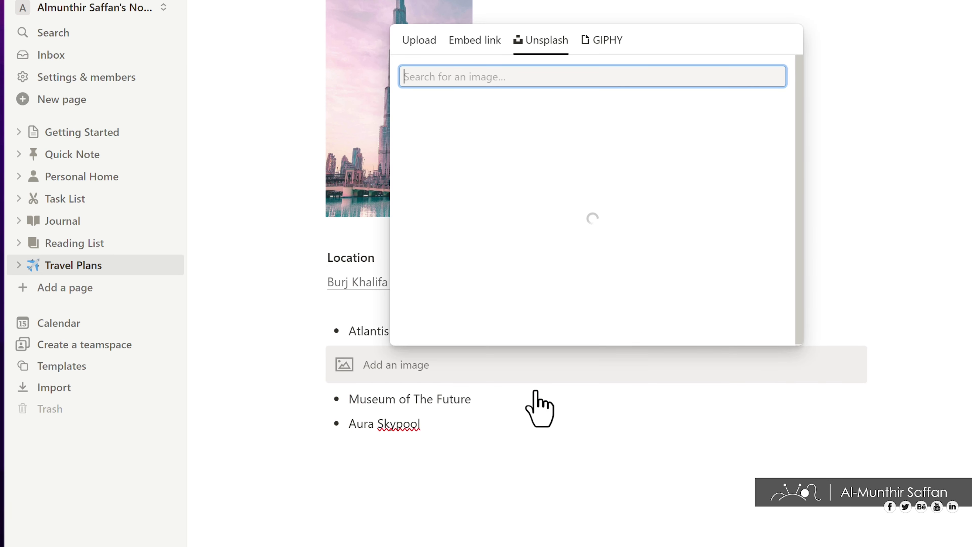
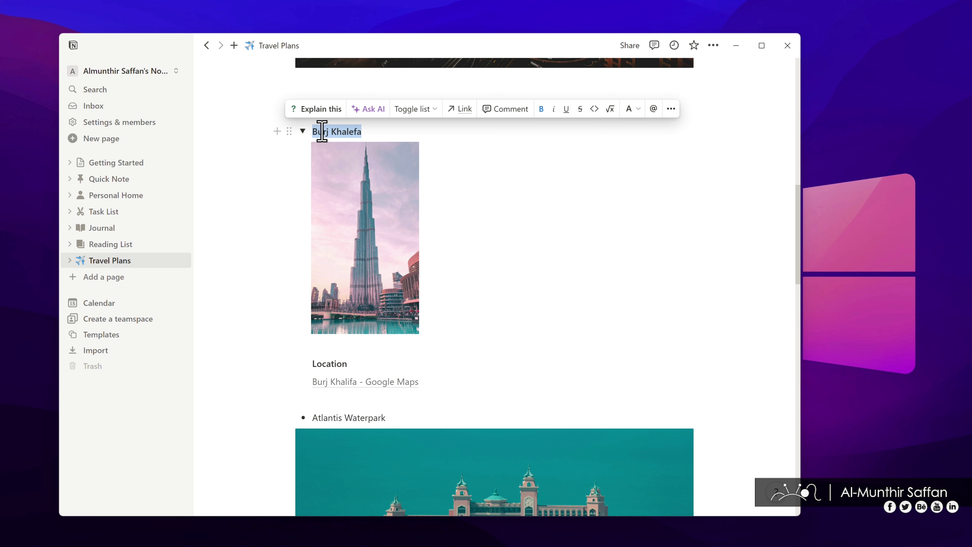
# Toggle bold off and back on for the Burj Khalefa toggle title, then collapse that toggle.
pyautogui.hotkey('ctrl', 'b')
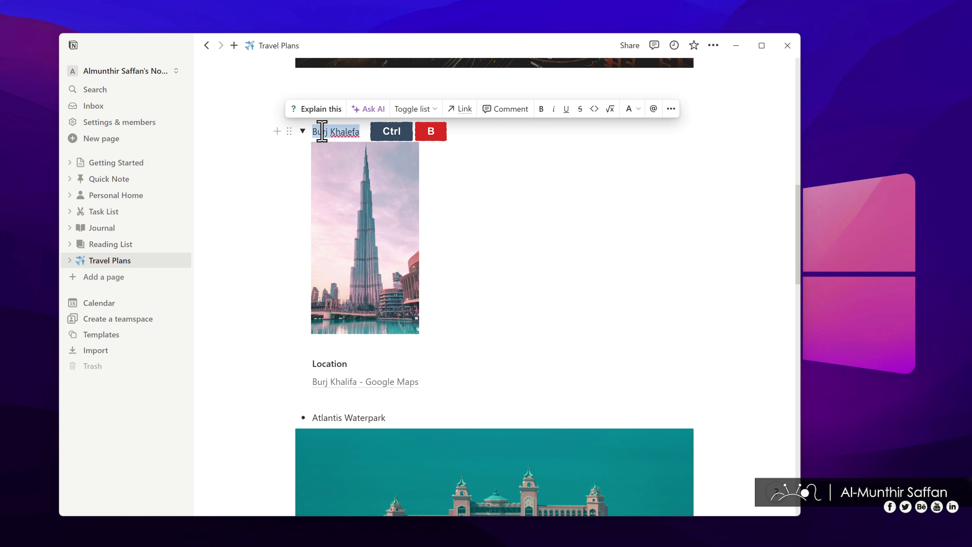
pyautogui.hotkey('ctrl', 'b')
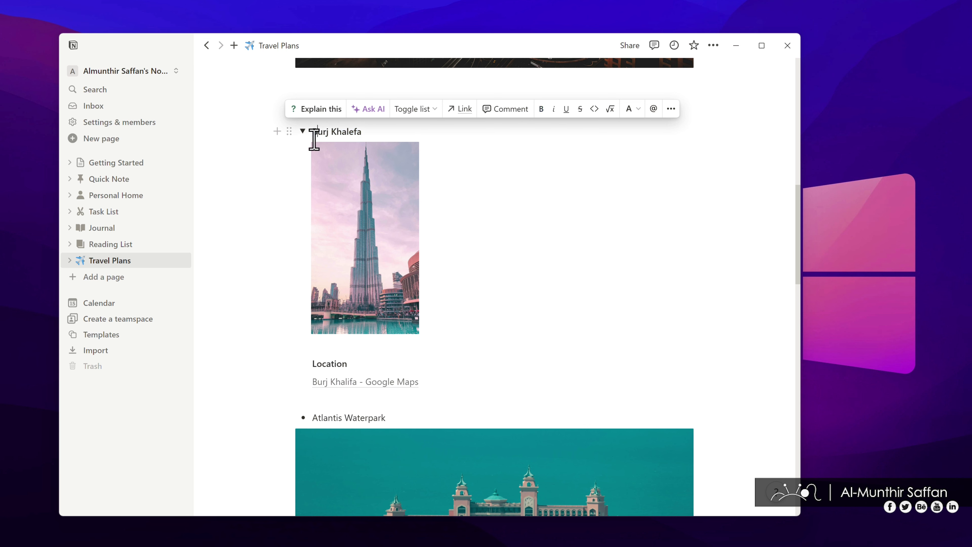
pyautogui.click(314, 137)
pyautogui.click(302, 132)
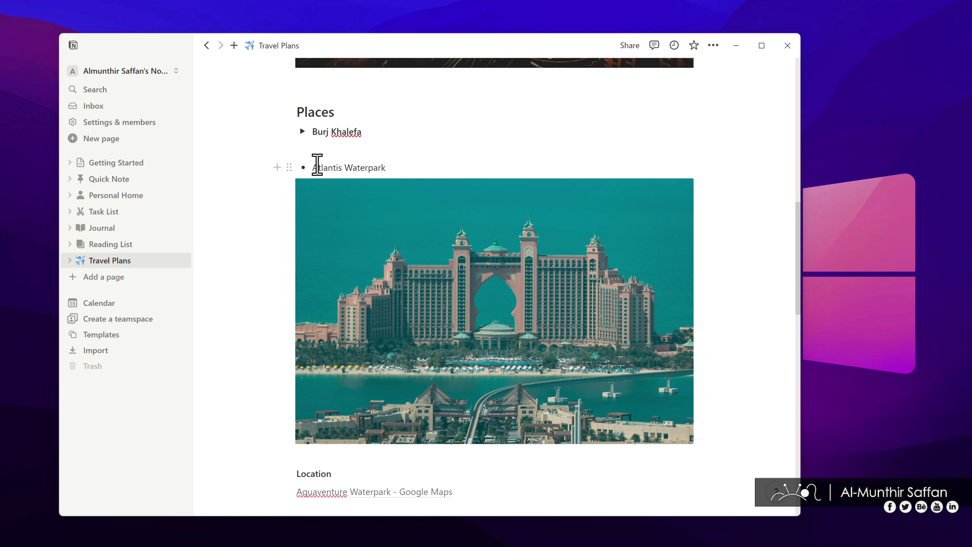
# Turn the Atlantis Waterpark bullet into a bold toggle list and nest its image, Location label and map link inside.
pyautogui.click(288, 167)
pyautogui.moveTo(191, 158)
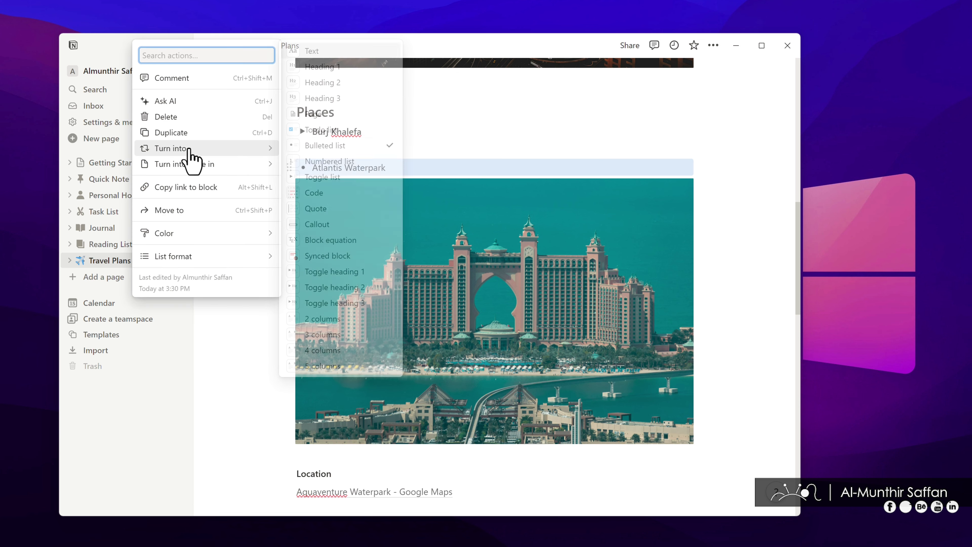
pyautogui.click(322, 177)
pyautogui.tripleClick(327, 167)
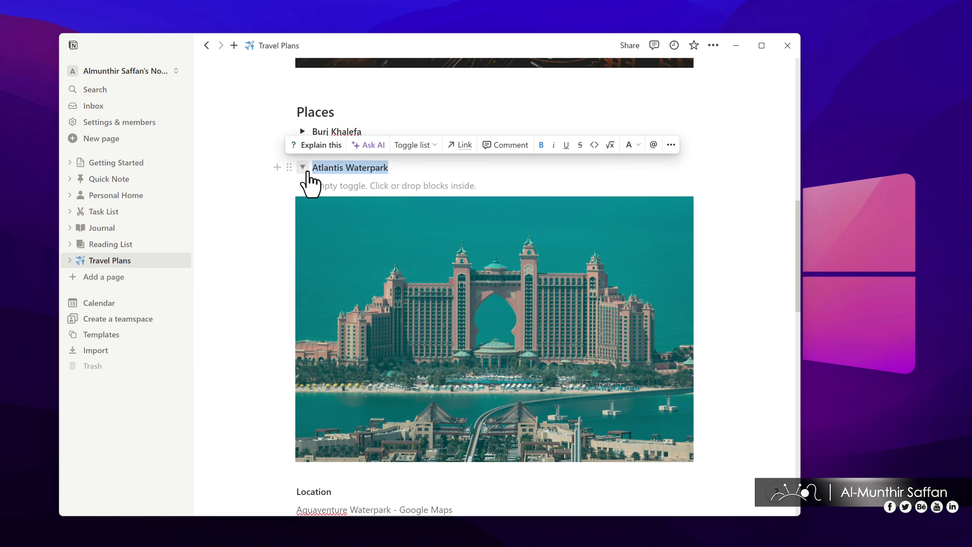
pyautogui.moveTo(289, 206); pyautogui.dragTo(319, 186)
pyautogui.moveTo(278, 479); pyautogui.dragTo(271, 358)
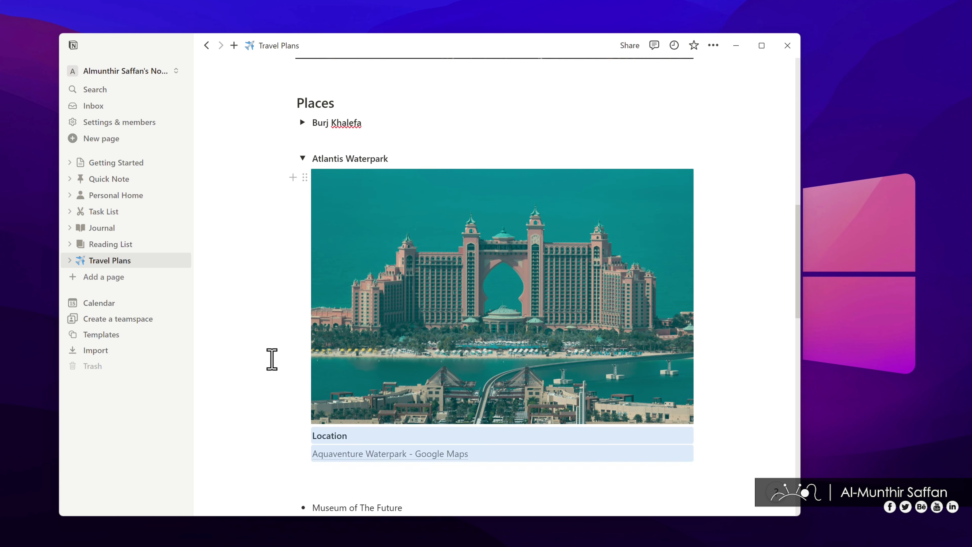
# Add a Toggle heading 2 titled "Hotel" below the Aura Skypool section at the end of the page.
pyautogui.scroll(-10, 417, 423)
pyautogui.click(417, 423)
pyautogui.press('Return')
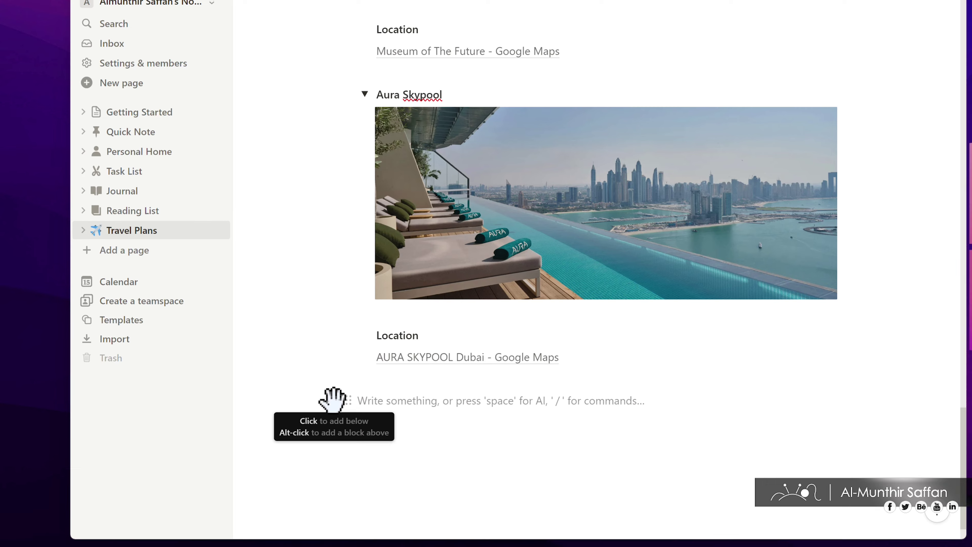
pyautogui.click(274, 401)
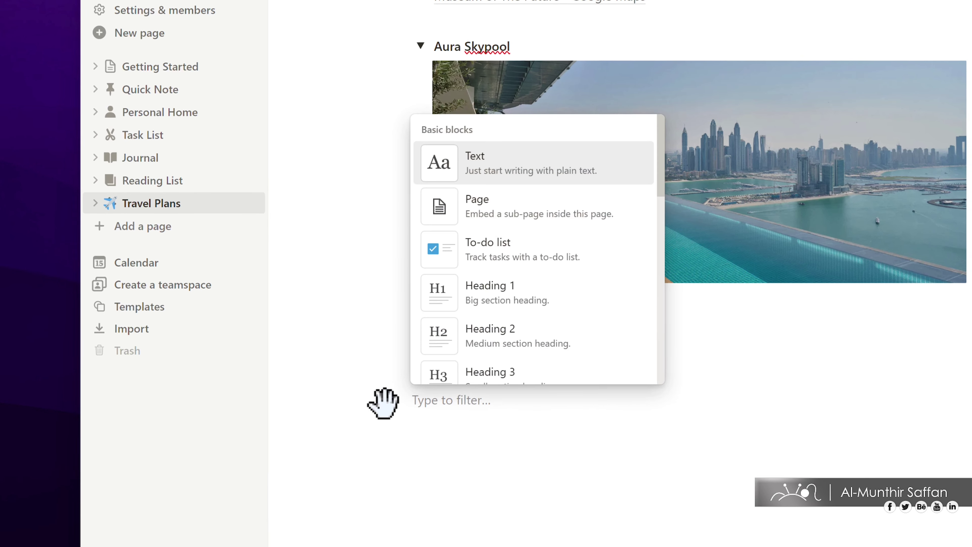
pyautogui.scroll(-5, 513, 327)
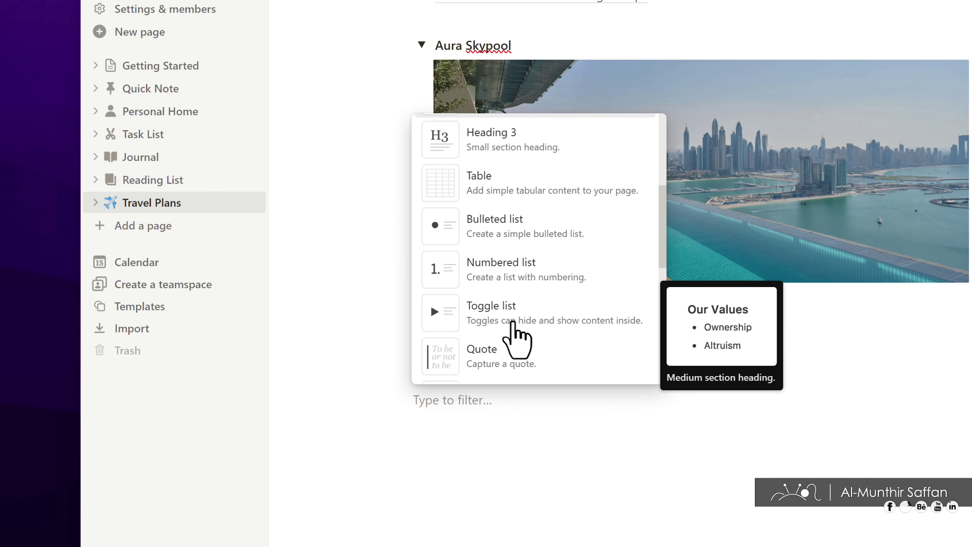
pyautogui.scroll(-10, 513, 323)
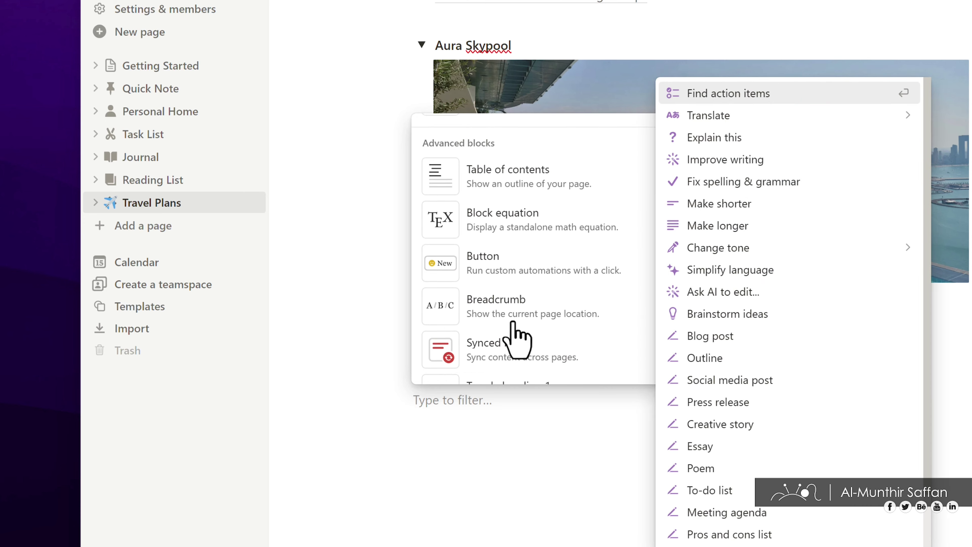
pyautogui.scroll(-3, 514, 337)
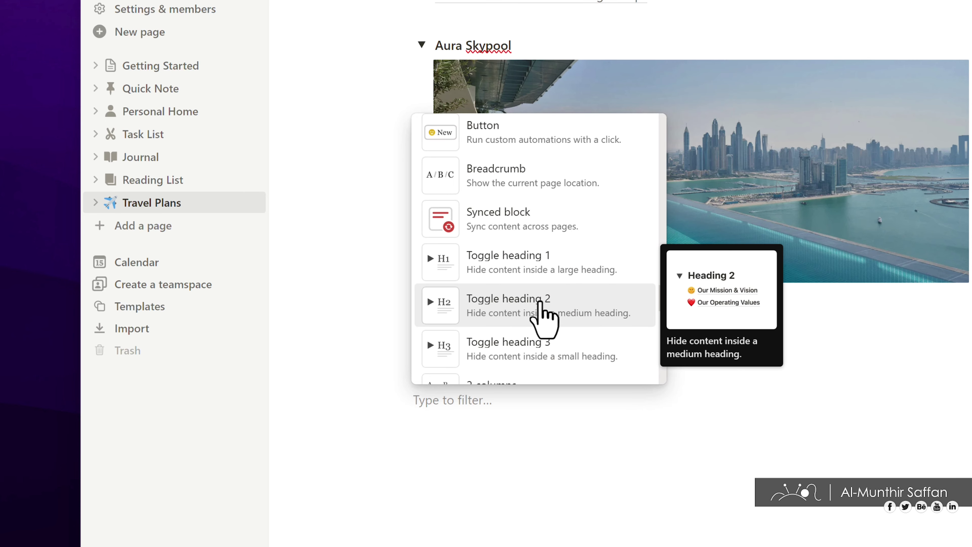
pyautogui.click(574, 310)
pyautogui.scroll(-2, 510, 463)
pyautogui.write('Hotel')
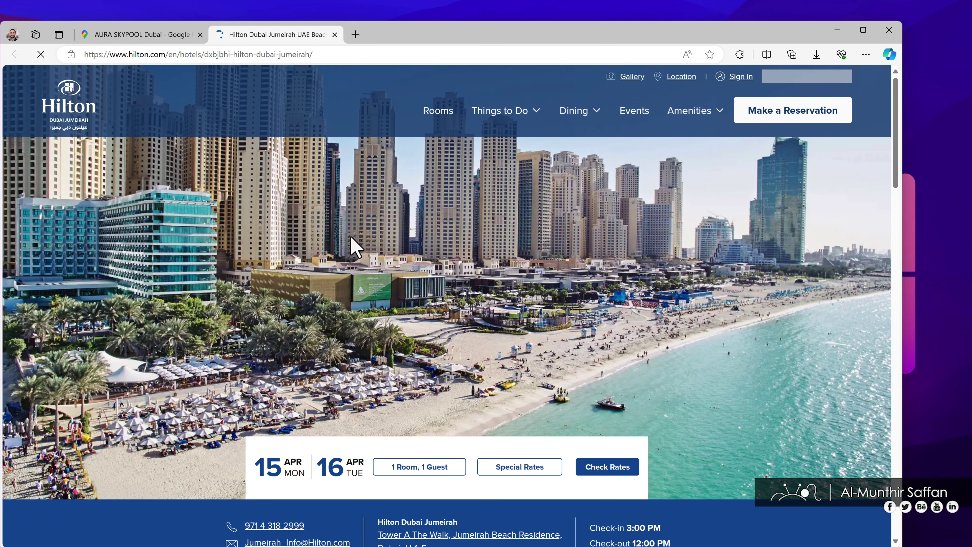
# Create a web bookmark inside the Hotel toggle from the address of the Hilton Dubai Jumeirah website.
pyautogui.click(316, 57)
pyautogui.hotkey('ctrl', 'c')
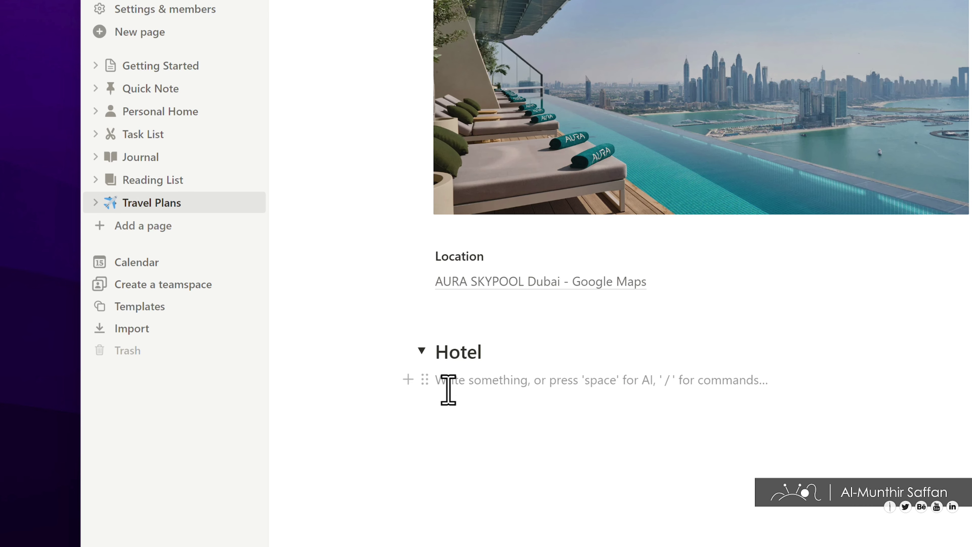
pyautogui.click(408, 379)
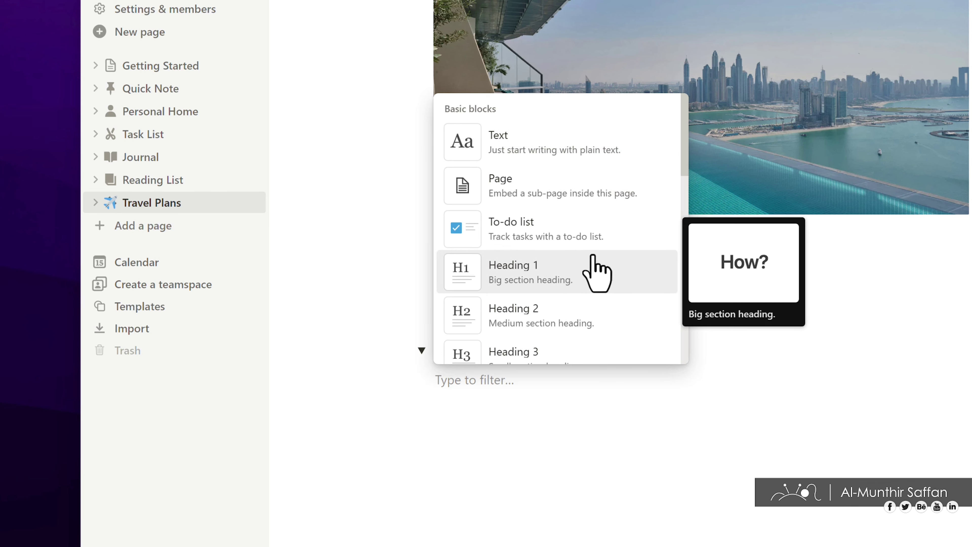
pyautogui.scroll(-15, 596, 271)
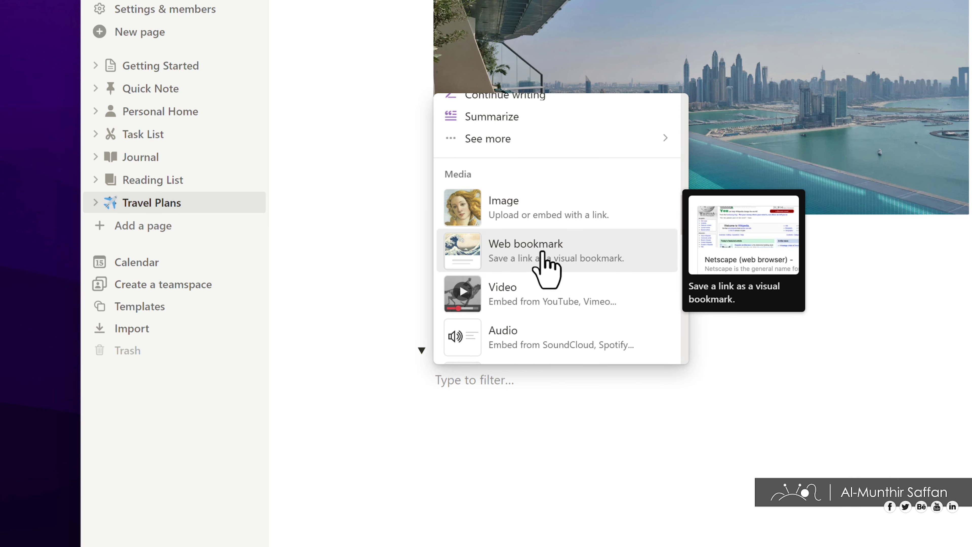
pyautogui.click(543, 253)
pyautogui.hotkey('ctrl', 'v')
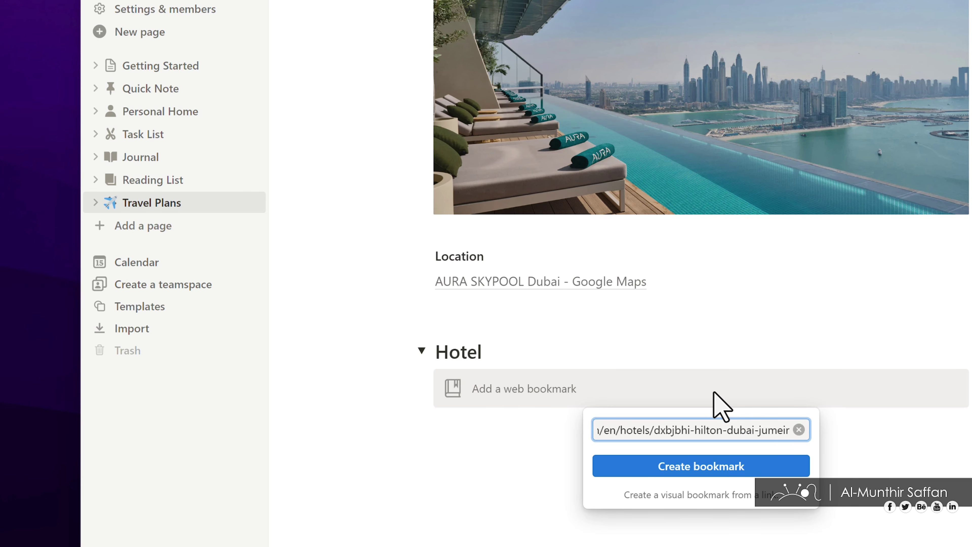
pyautogui.click(711, 471)
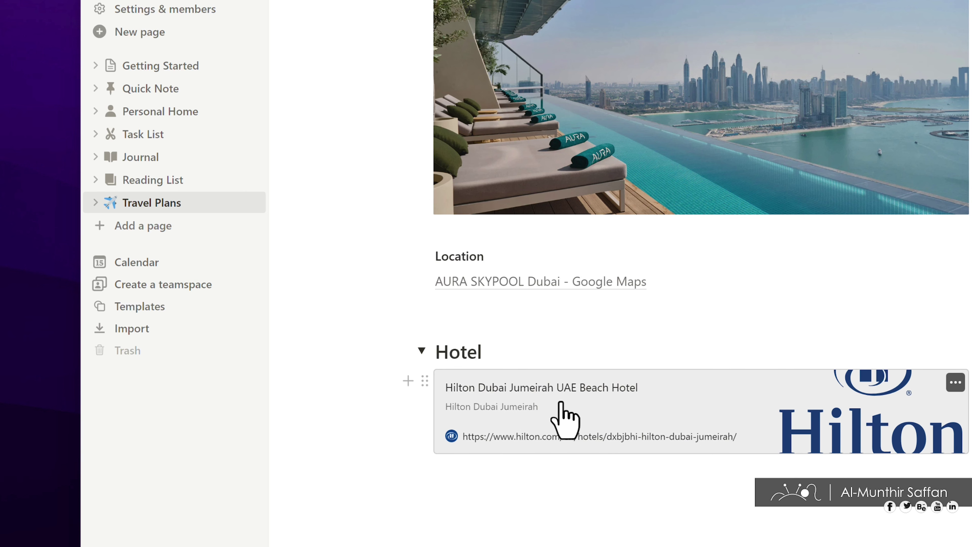
# Start an empty line below the Hotel toggle and browse the available block types from basic blocks through databases.
pyautogui.scroll(-3, 445, 403)
pyautogui.click(443, 400)
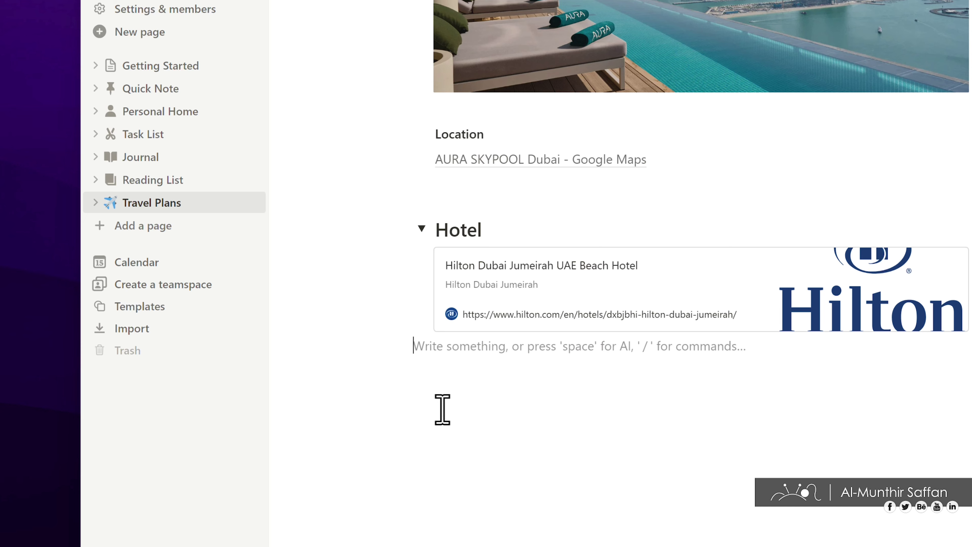
pyautogui.click(387, 370)
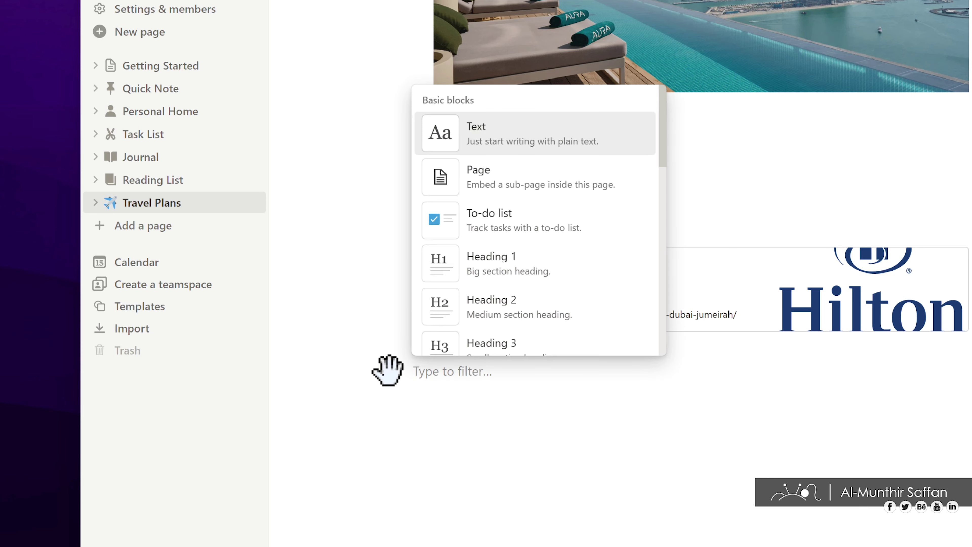
pyautogui.scroll(-10, 482, 275)
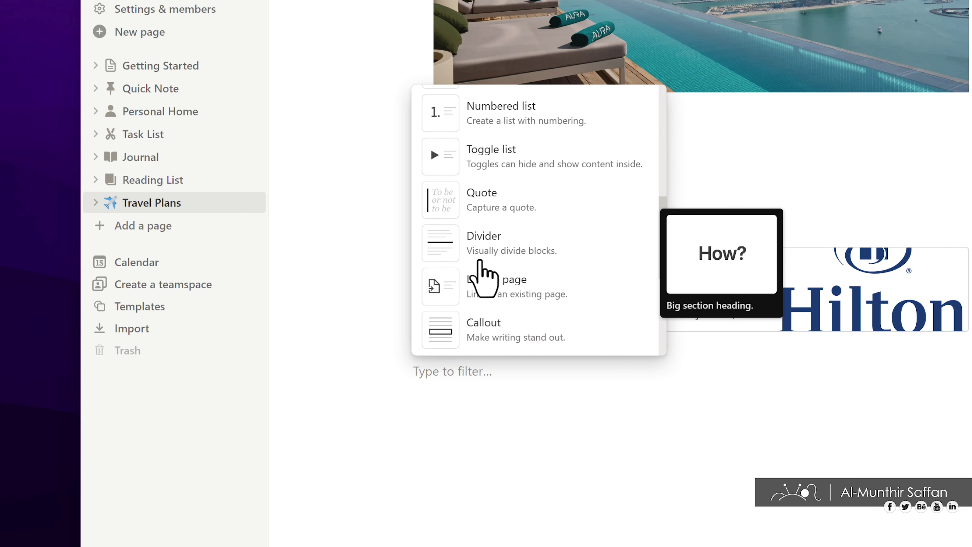
pyautogui.scroll(-10, 483, 275)
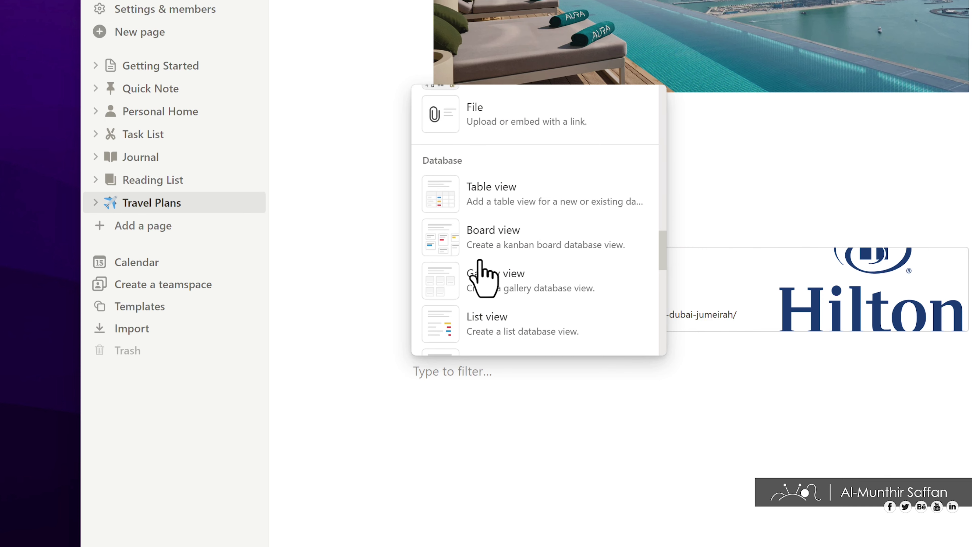
pyautogui.scroll(-8, 483, 276)
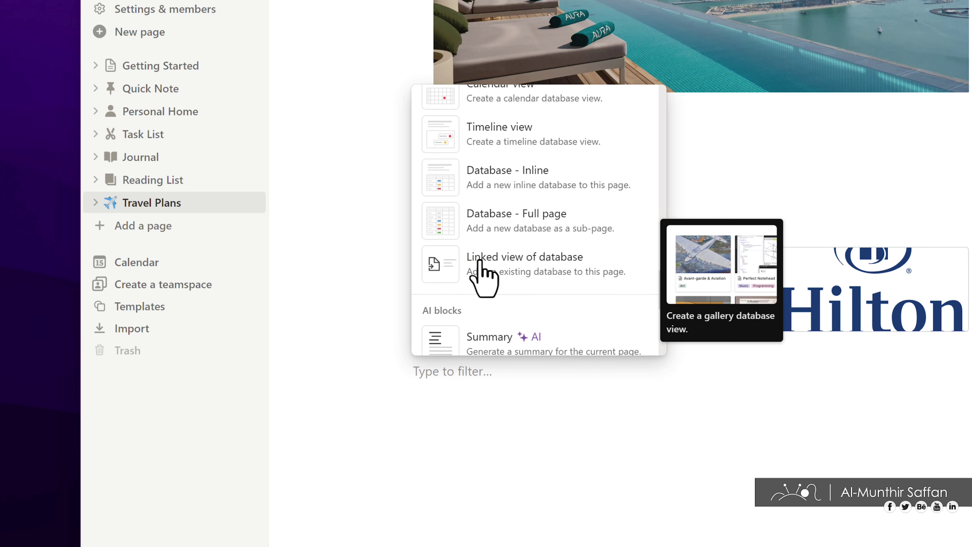
pyautogui.click(463, 423)
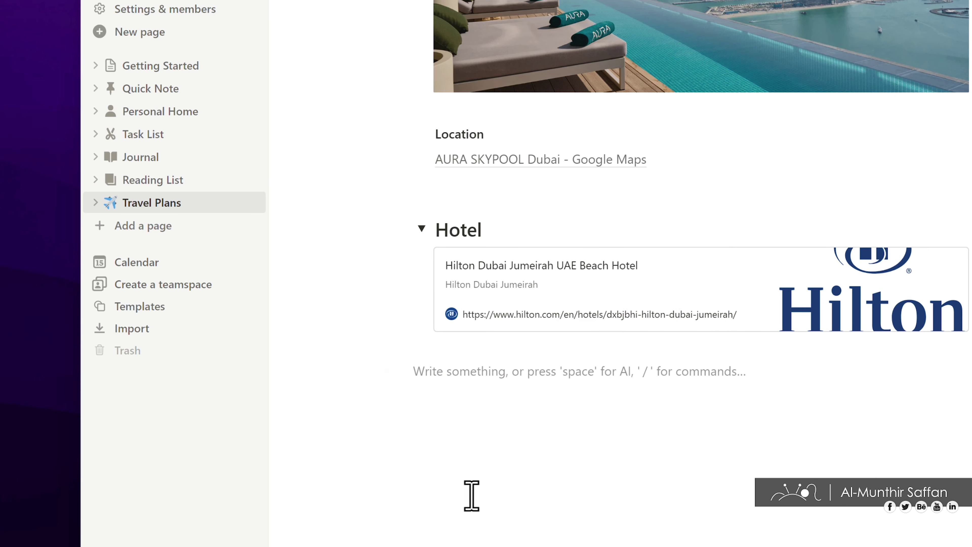
# Insert a divider below the Hotel toggle, leaving an empty line between them.
pyautogui.press('Return')
pyautogui.click(385, 392)
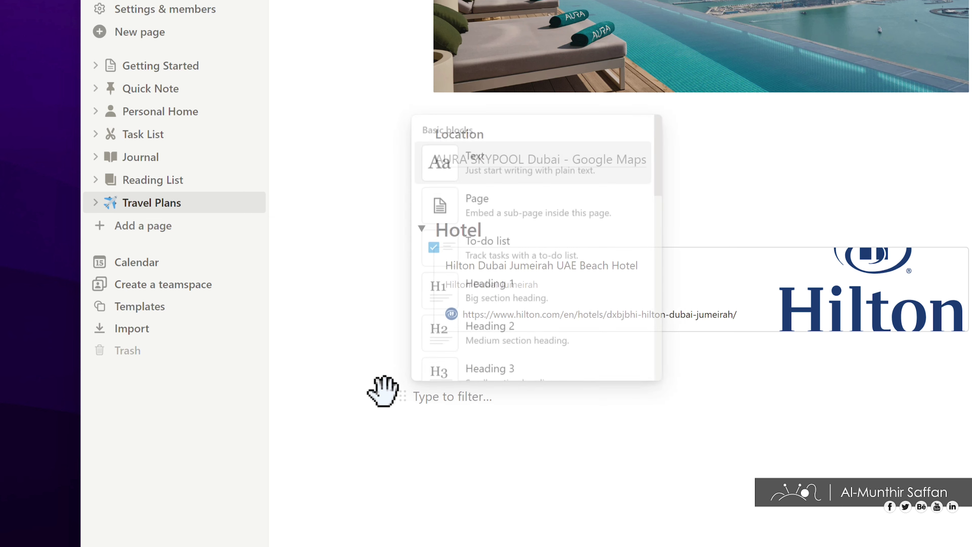
pyautogui.click(419, 398)
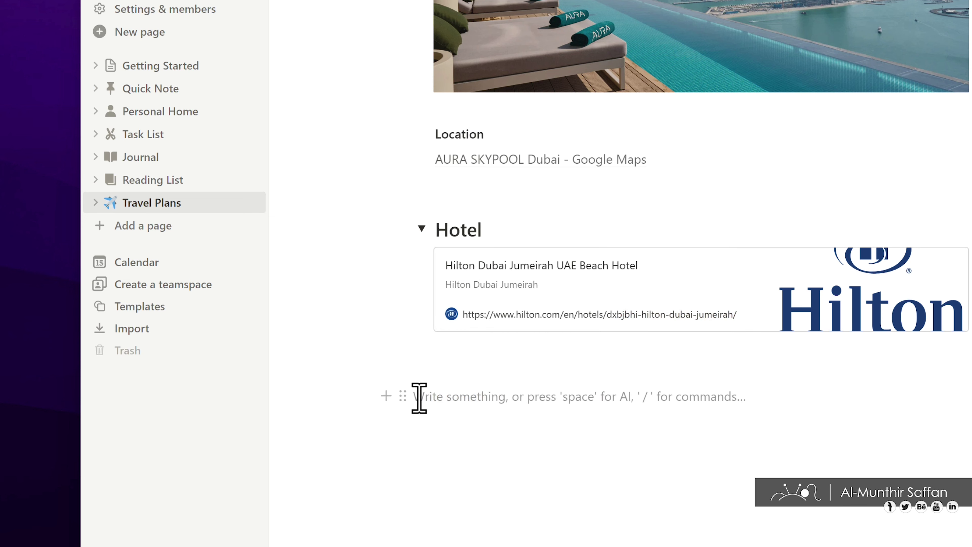
pyautogui.write('/divi')
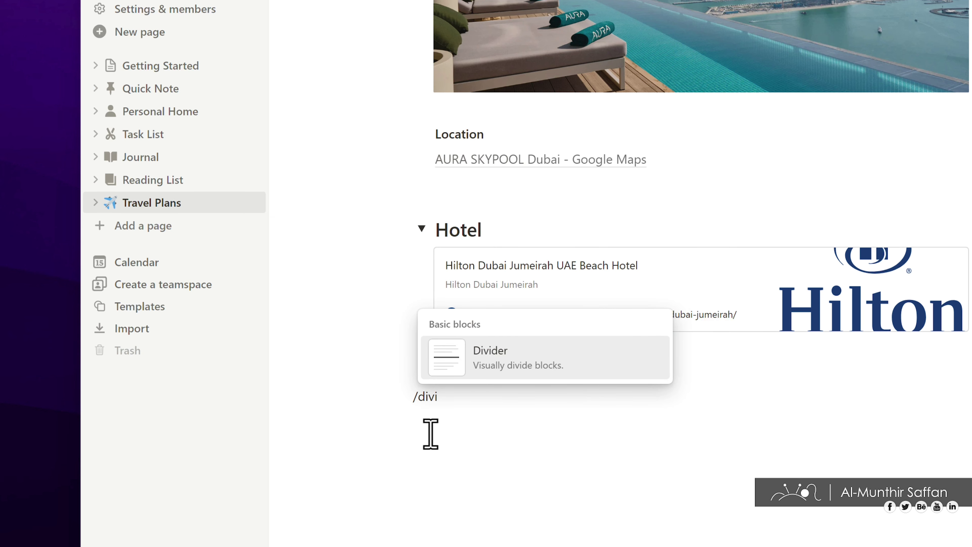
pyautogui.press('Return')
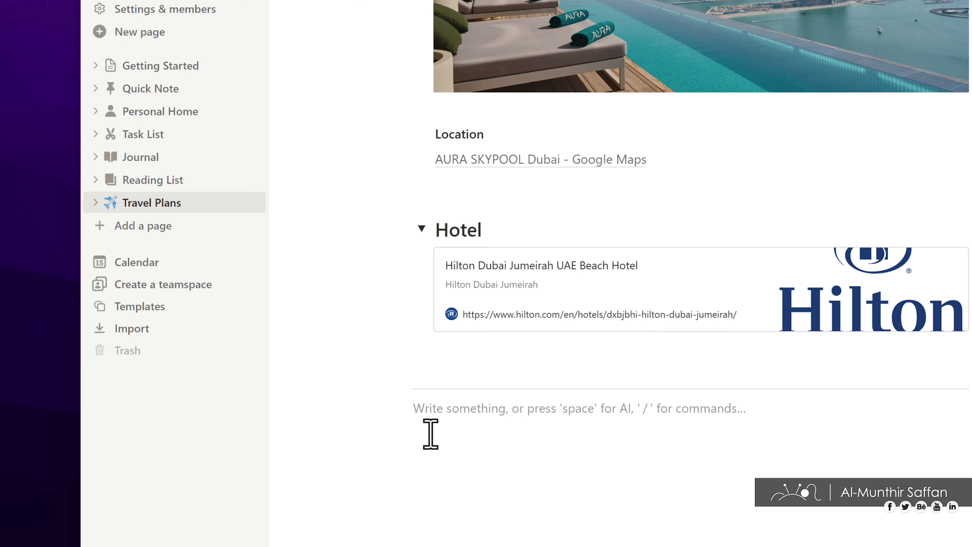
# Add a Heading 1 titled "Riyadh" below the divider, leaving an empty line between them.
pyautogui.press('Return')
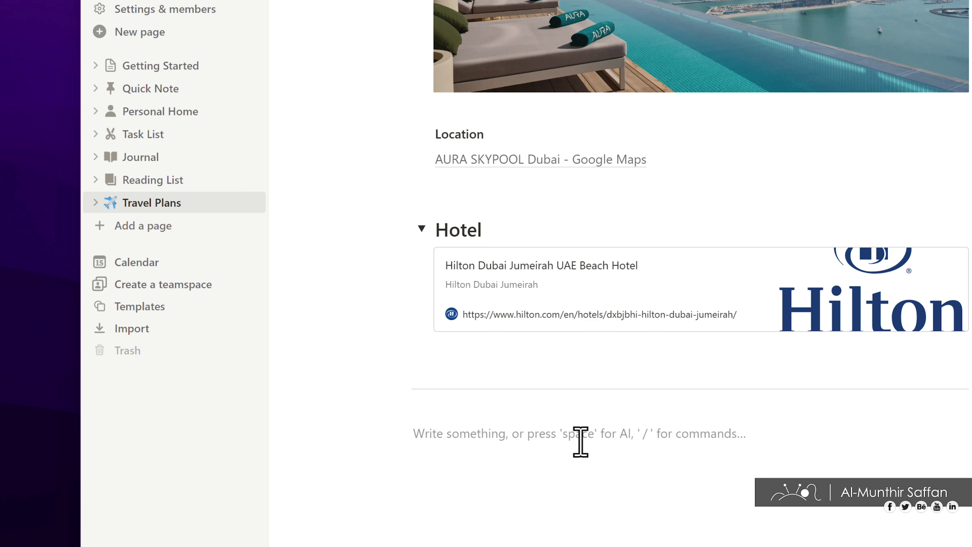
pyautogui.write('/hea')
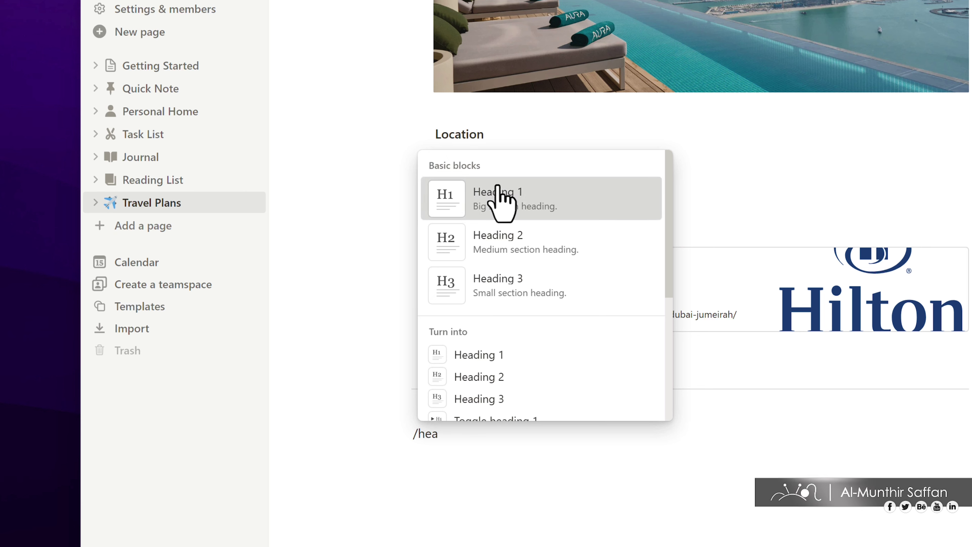
pyautogui.click(500, 197)
pyautogui.write('Riyadh')
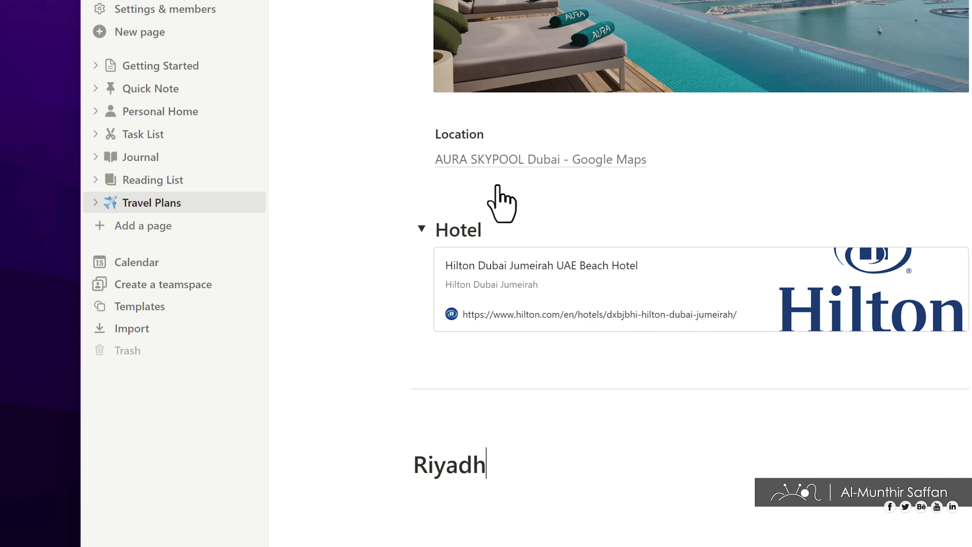
# Add the Arabic paragraph beginning "الرياض هي عاصمة المملكة العربية السعودية" under the Riyadh heading.
pyautogui.scroll(-3, 498, 186)
pyautogui.press('Return')
pyautogui.write('ال')
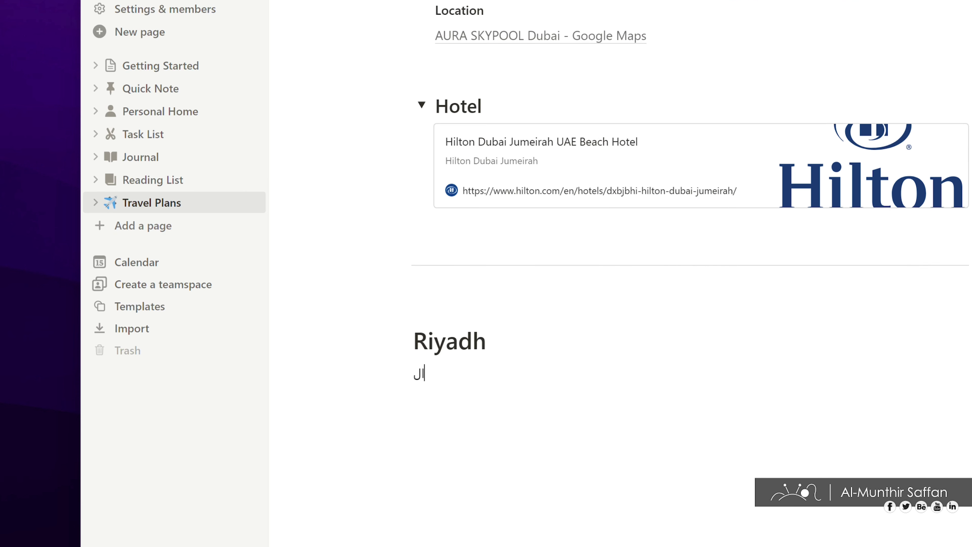
pyautogui.write('رياض هي عاصمة المملكة العربية السعودية، تعكس مزيجاً فريداً من التراث العربي الغني والحداثة المتسارعة. تشتهر بمساحاتها الواسعة وناطحات السحاب المهيبة، وهي مركز للحياة السياسية والاقتصادية والثقافية في البلاد.')
pyautogui.press('Return')
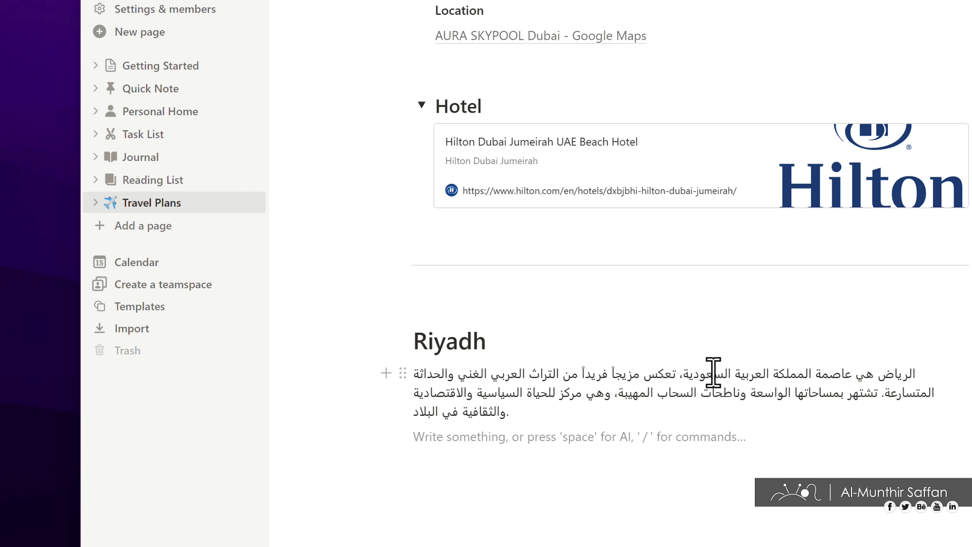
# Apply a gray background to the whole Arabic paragraph about Riyadh.
pyautogui.tripleClick(714, 373)
pyautogui.click(865, 344)
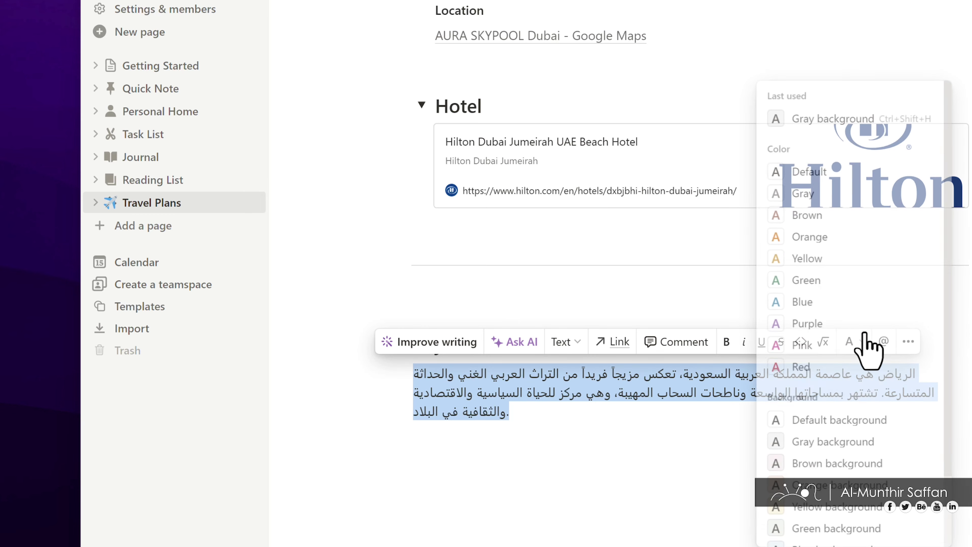
pyautogui.click(819, 446)
# Insert an Unsplash image below the Riyadh paragraph, searching for "riyadh" and picking the tower against a pink sky.
pyautogui.click(710, 451)
pyautogui.scroll(-3, 710, 450)
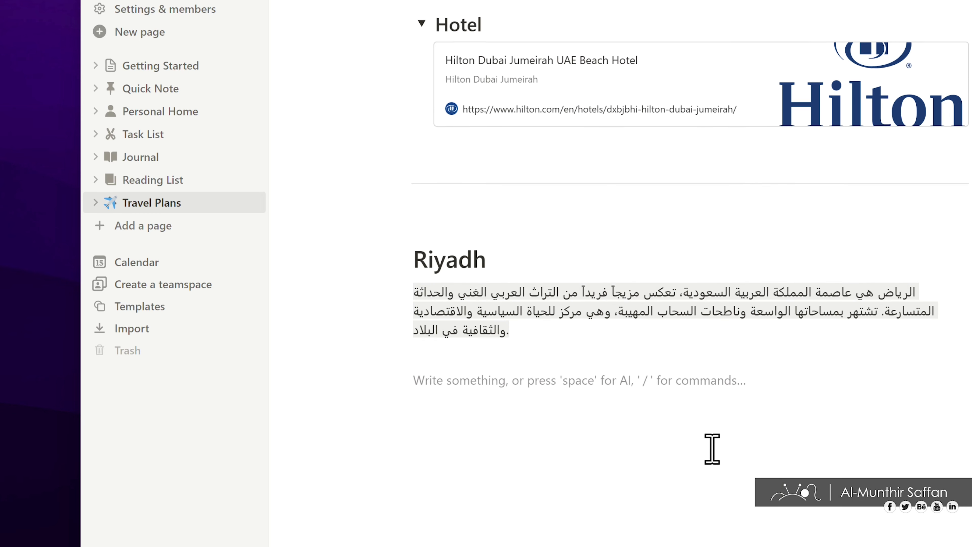
pyautogui.write('/im')
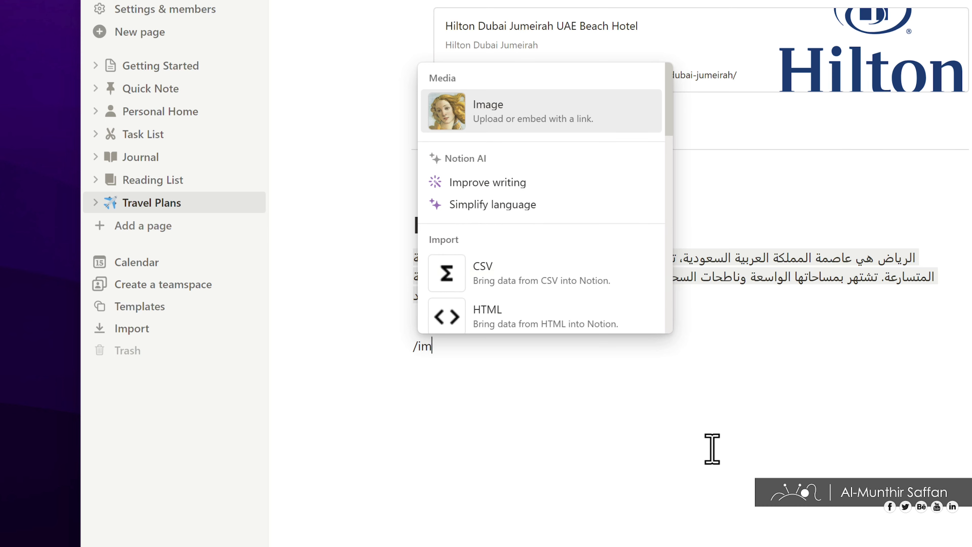
pyautogui.press('Return')
pyautogui.click(650, 388)
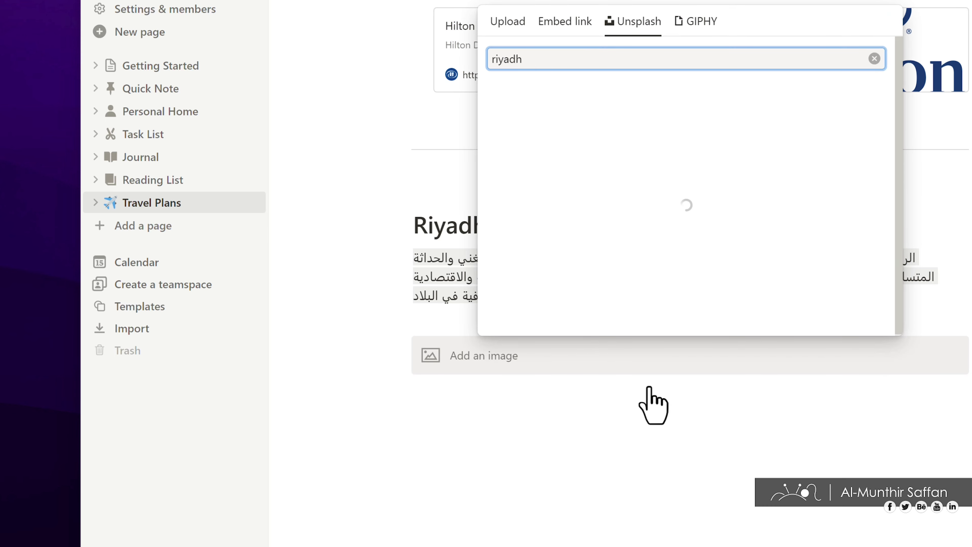
pyautogui.write('riyadh')
pyautogui.click(560, 119)
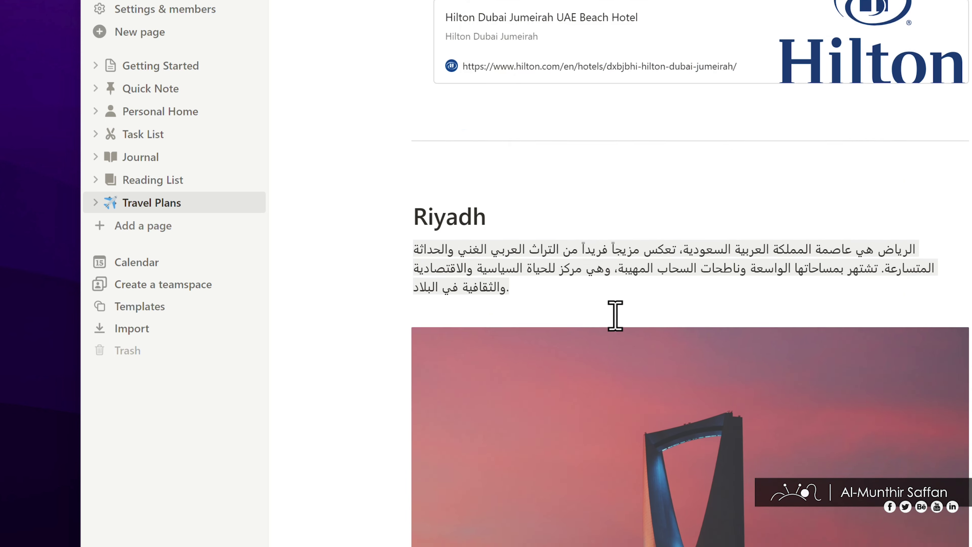
# Add a Heading 2 titled "Places" below the Riyadh tower image.
pyautogui.scroll(-8, 615, 315)
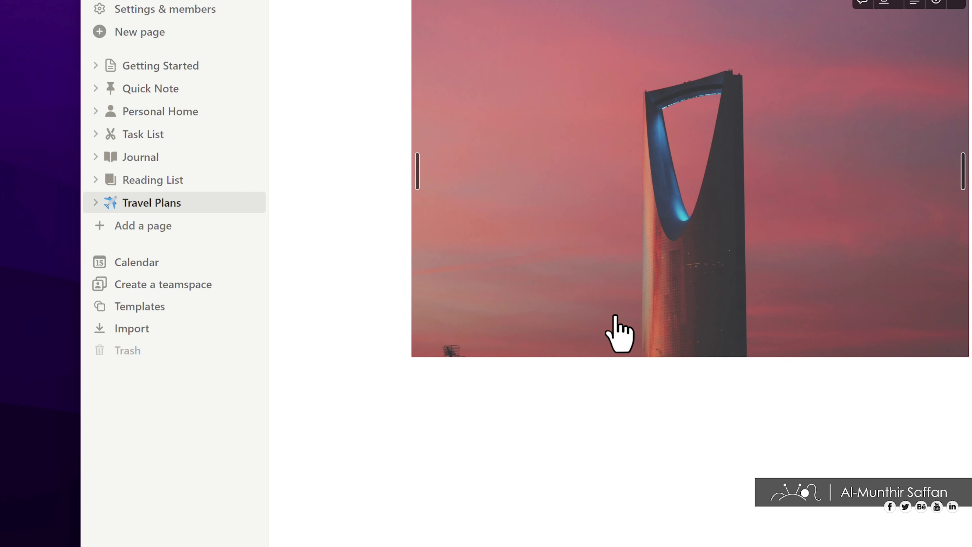
pyautogui.click(527, 432)
pyautogui.write('/he')
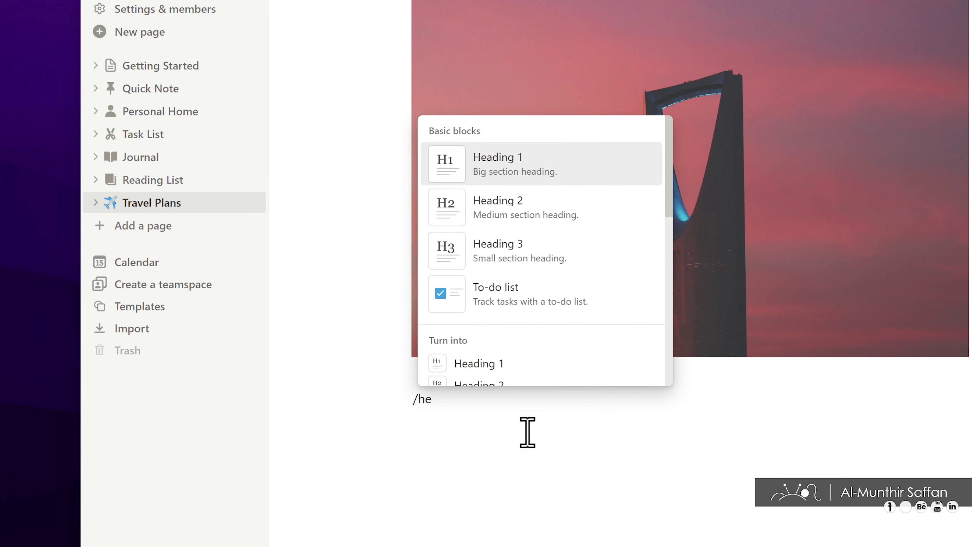
pyautogui.click(517, 217)
pyautogui.write('Places')
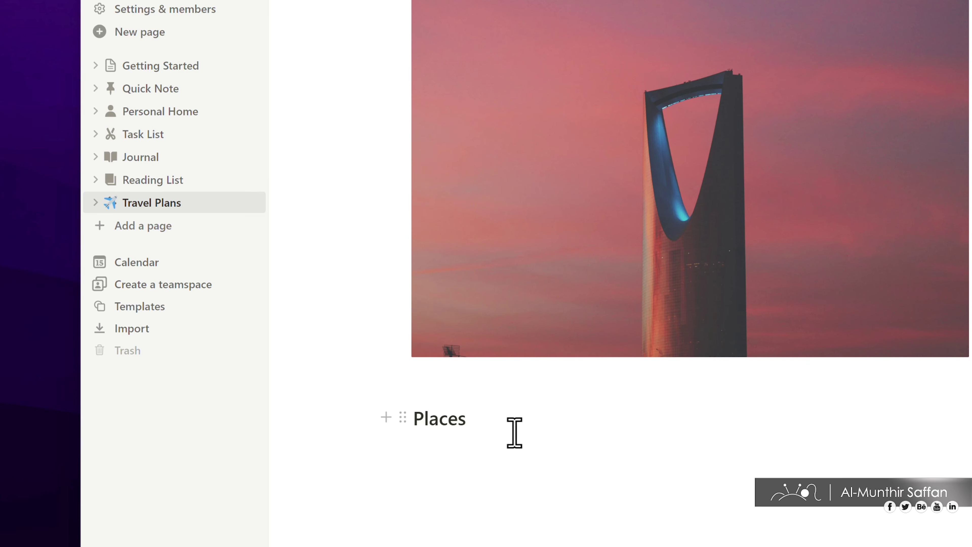
# Create a toggle list under the Riyadh Places heading with the items Diriyah, Tahleya Street, Riyadh Front and KAFD.
pyautogui.press('Return')
pyautogui.scroll(-3, 507, 449)
pyautogui.write('/to')
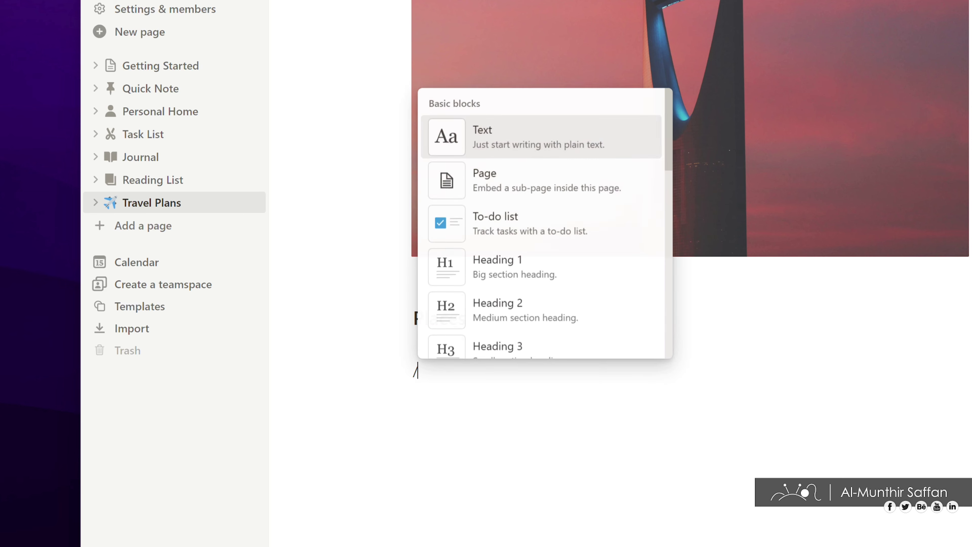
pyautogui.click(619, 168)
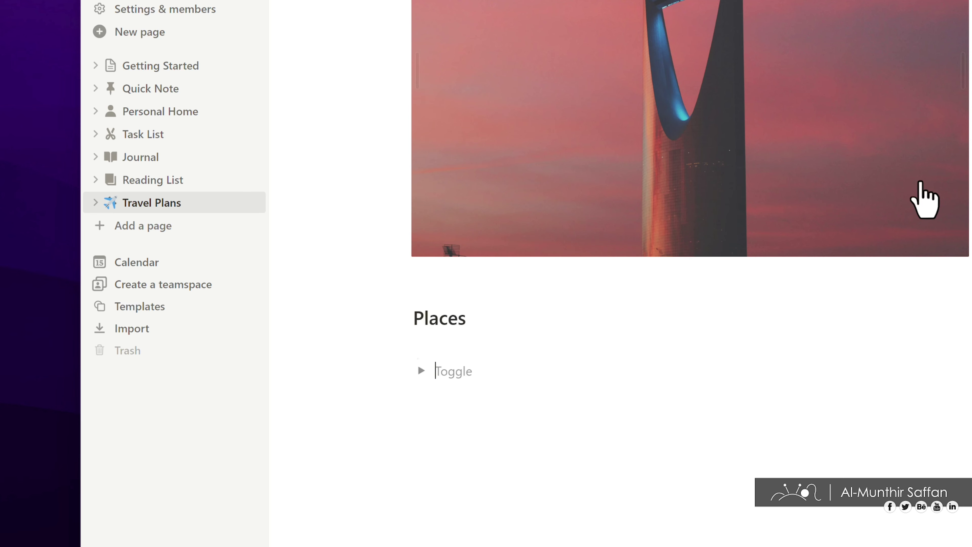
pyautogui.write('Diriyah')
pyautogui.press('Return')
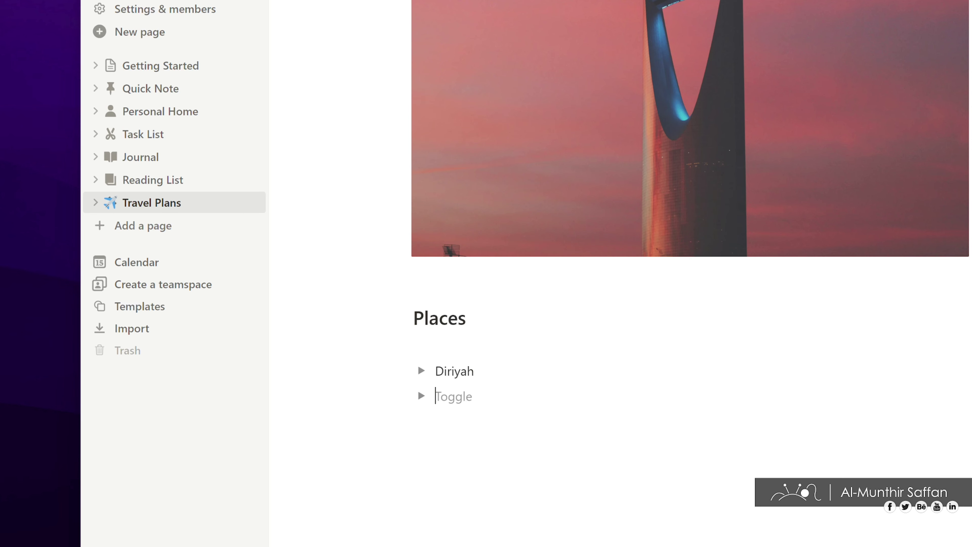
pyautogui.write('Tahleya Street ')
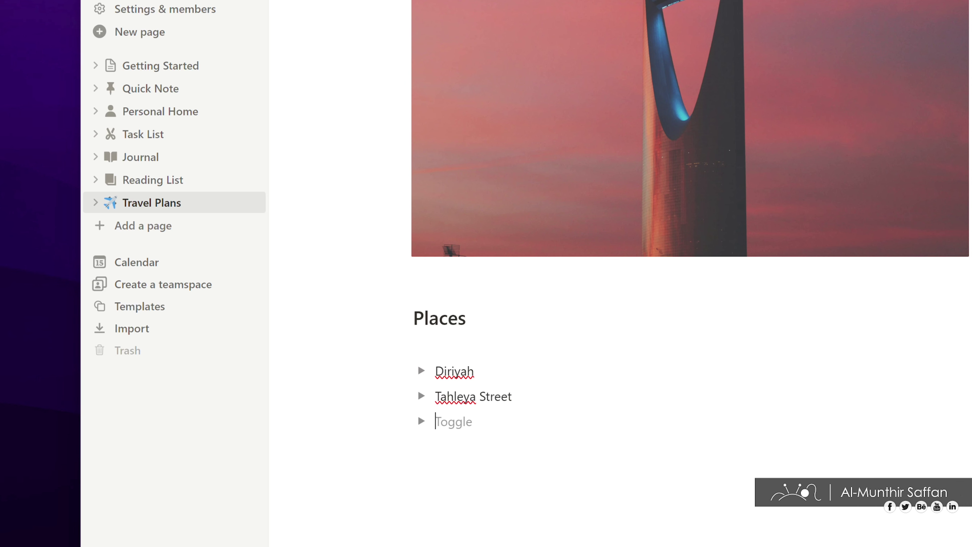
pyautogui.write('Riyadh Front')
pyautogui.press('Return')
pyautogui.scroll(-1, 689, 230)
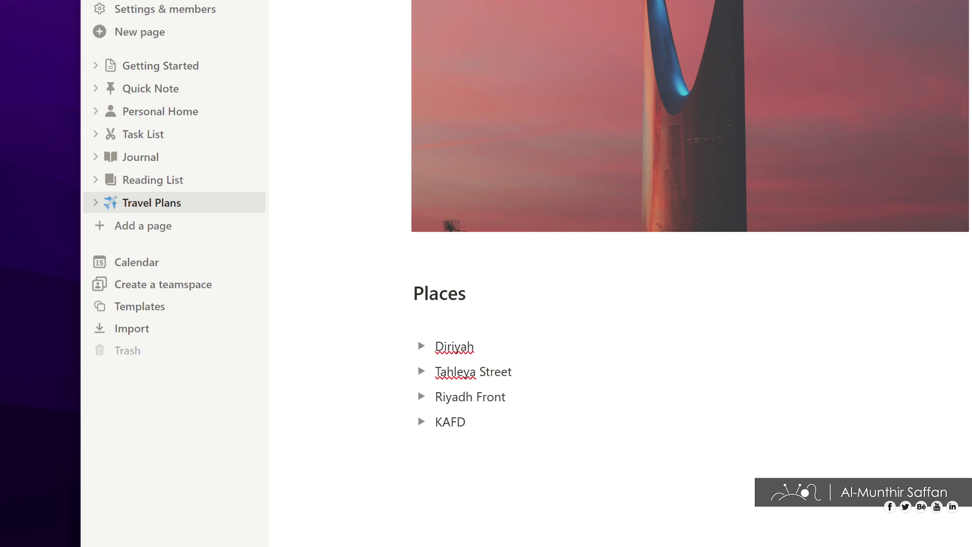
# Expand the Diriyah toggle and place the picture file of the old mud-brick town inside it.
pyautogui.click(596, 334)
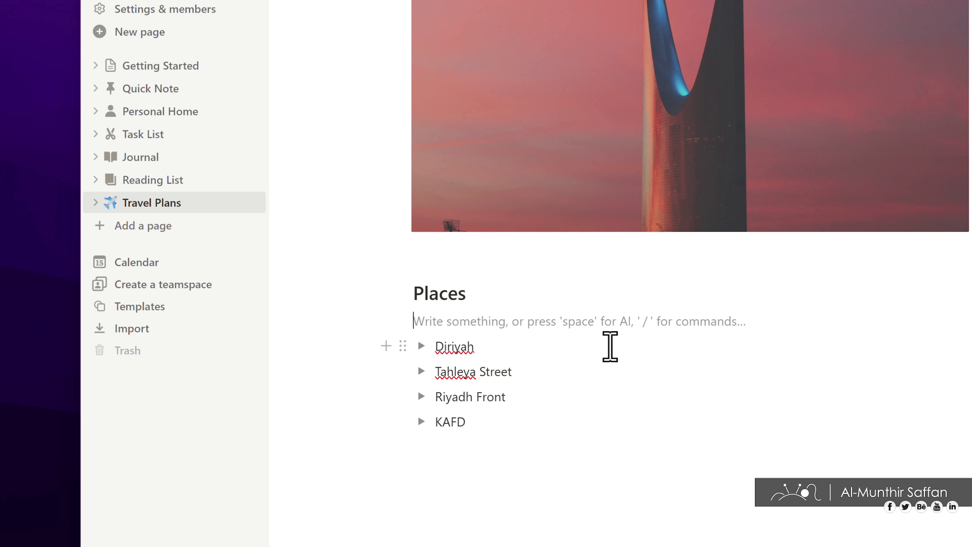
pyautogui.click(602, 347)
pyautogui.click(421, 345)
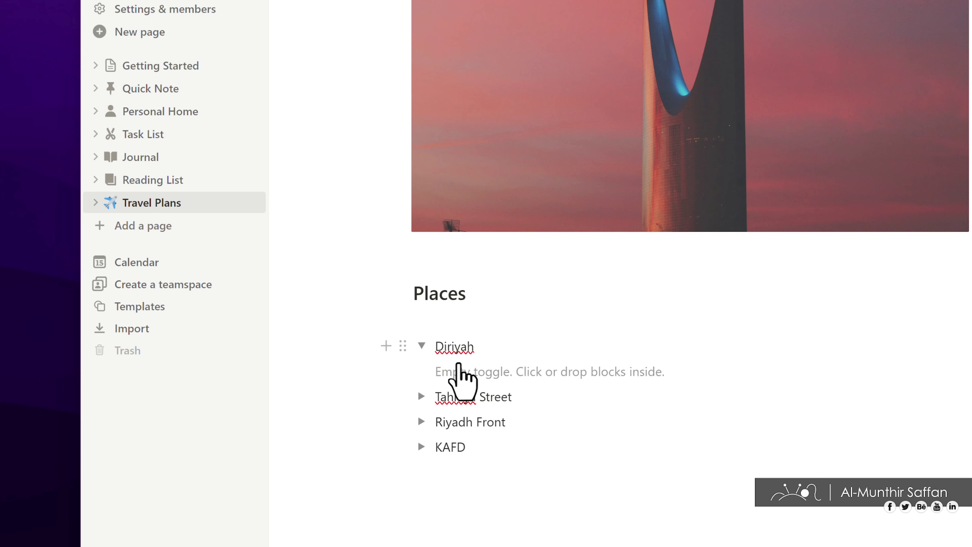
pyautogui.click(465, 371)
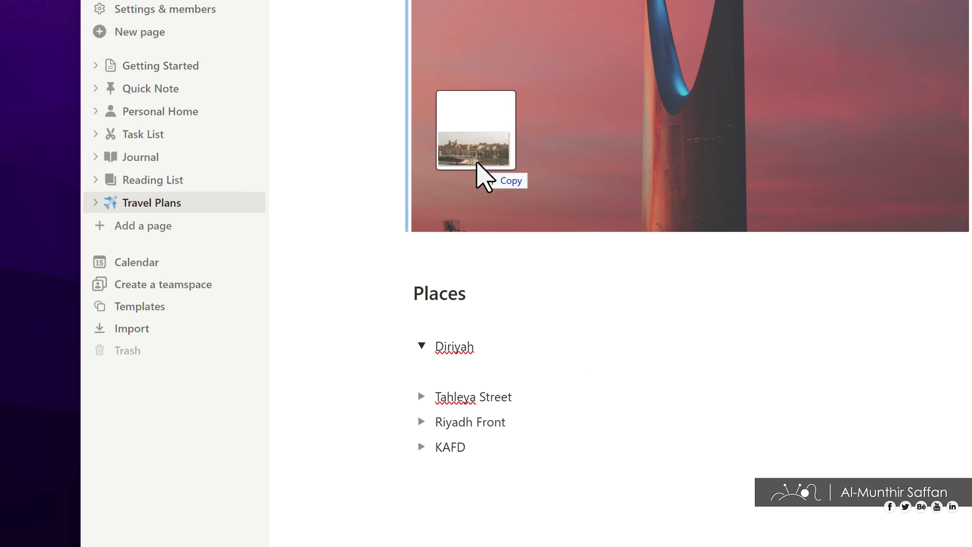
pyautogui.moveTo(478, 2); pyautogui.dragTo(474, 371)
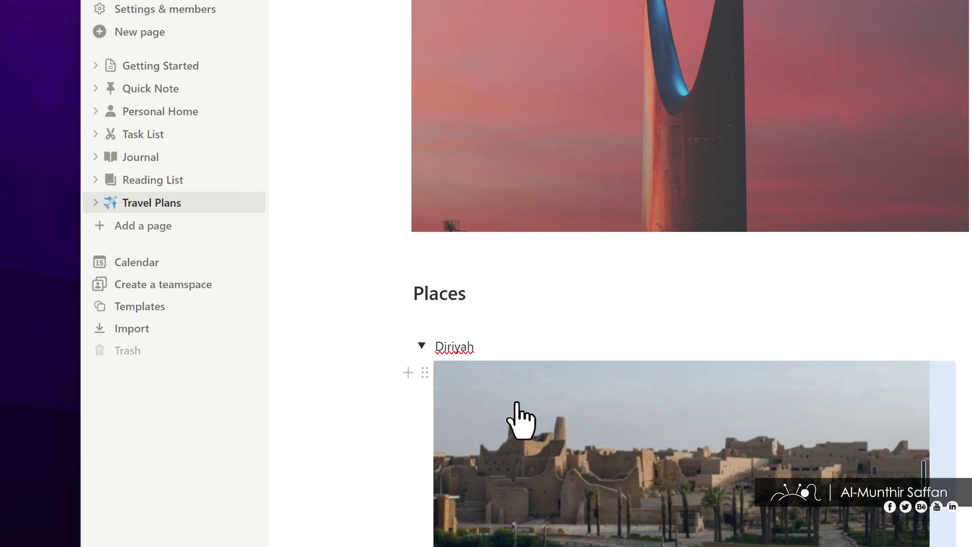
# Add a bold "Location" label below the old-town picture inside the Diriyah toggle, with an empty line under it.
pyautogui.scroll(-3, 571, 408)
pyautogui.scroll(-3, 570, 408)
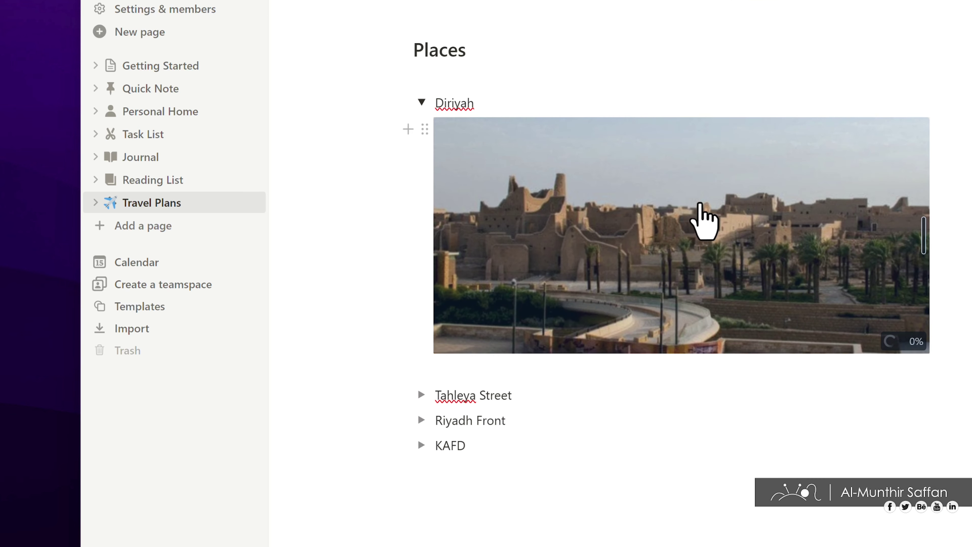
pyautogui.click(642, 375)
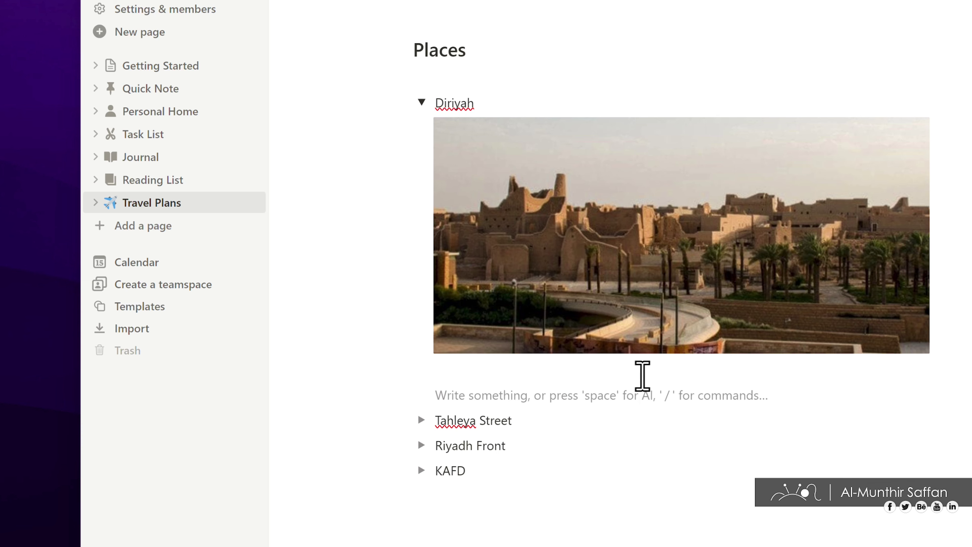
pyautogui.write('Location')
pyautogui.press('Return')
pyautogui.doubleClick(469, 395)
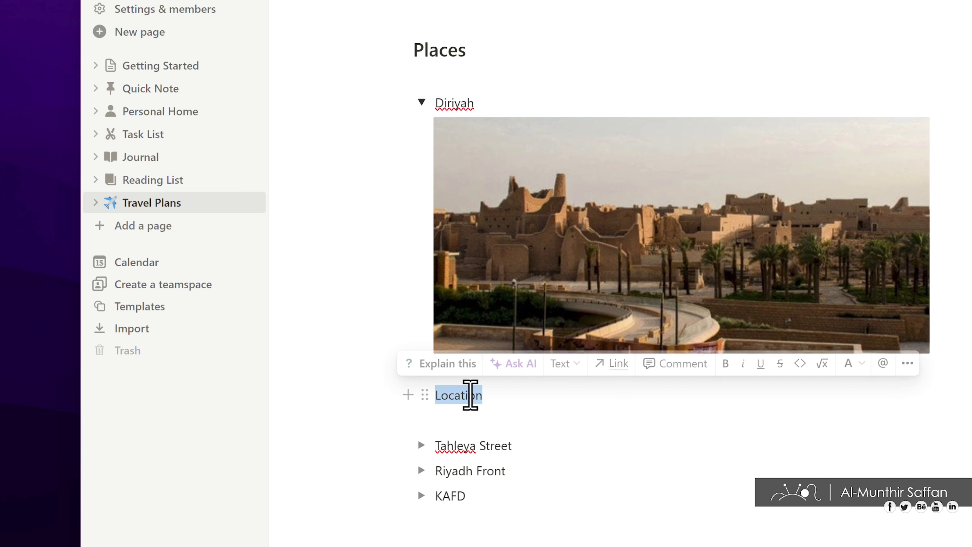
pyautogui.hotkey('ctrl', 'b')
pyautogui.click(484, 420)
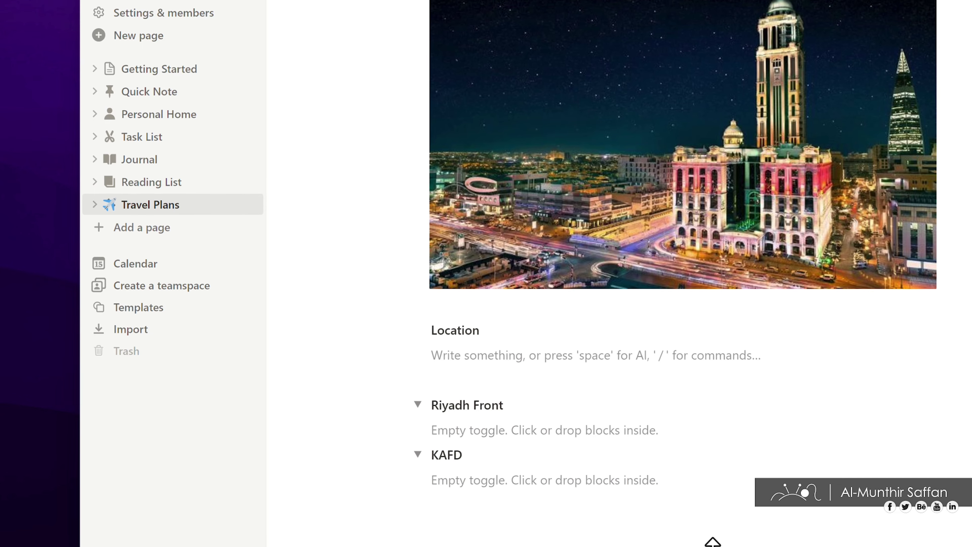
# Add the "شارع التحلية" Google Maps link under Tahleya Street's Location label and paste the fountain plaza picture into the Riyadh Front toggle.
pyautogui.write('شارع التحلية، Riyadh Saudi Arabia - Google Maps')
pyautogui.click(586, 408)
pyautogui.hotkey('ctrl', 'v')
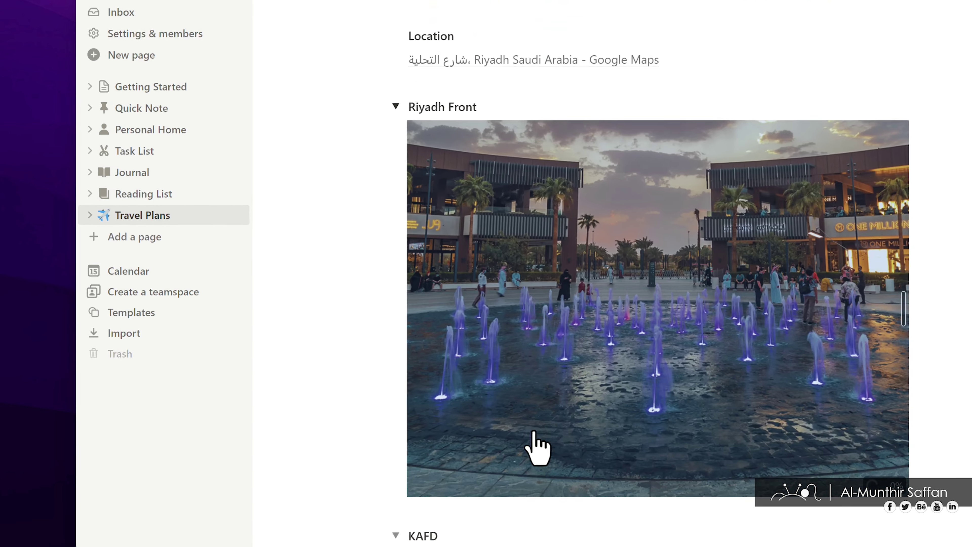
# Add a "Location" label with the "واجهة الرياض" Google Maps link below the fountain picture in the Riyadh Front toggle.
pyautogui.write('ل')
pyautogui.press('BackSpace')
pyautogui.write('Location')
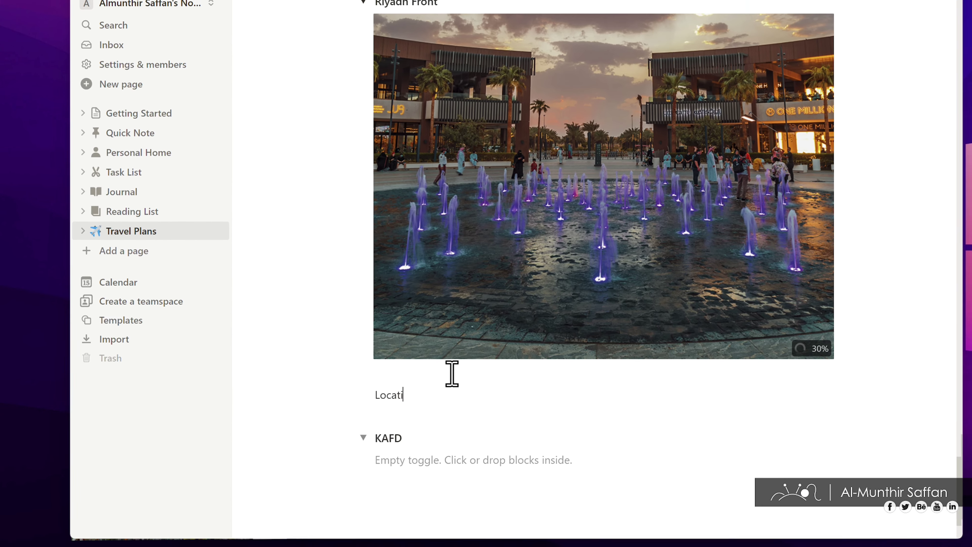
pyautogui.press('Return')
pyautogui.write('واجهة الرياض - Google Maps')
pyautogui.press('Return')
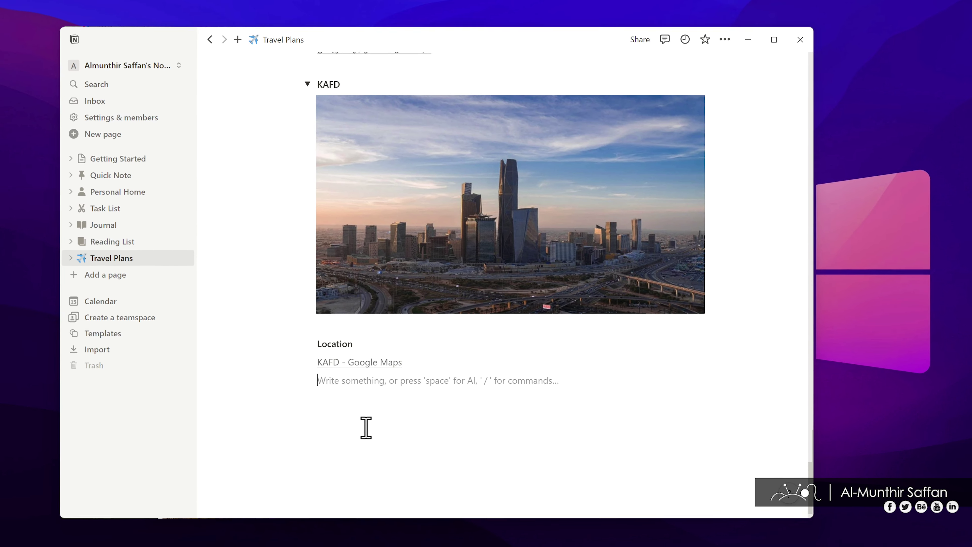
# Insert a divider below the KAFD toggle, outside the toggle list, to close the Riyadh section.
pyautogui.press('Return')
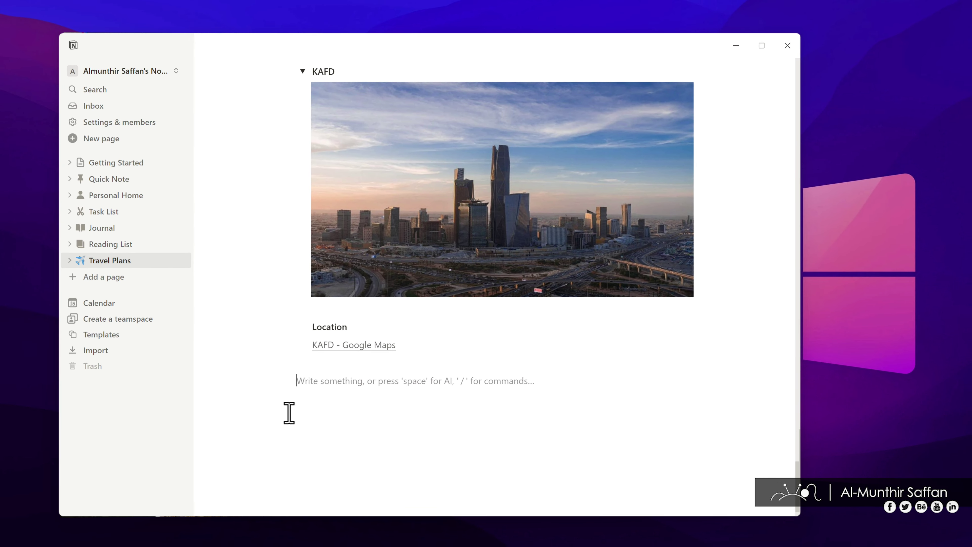
pyautogui.write('/di')
pyautogui.press('Return')
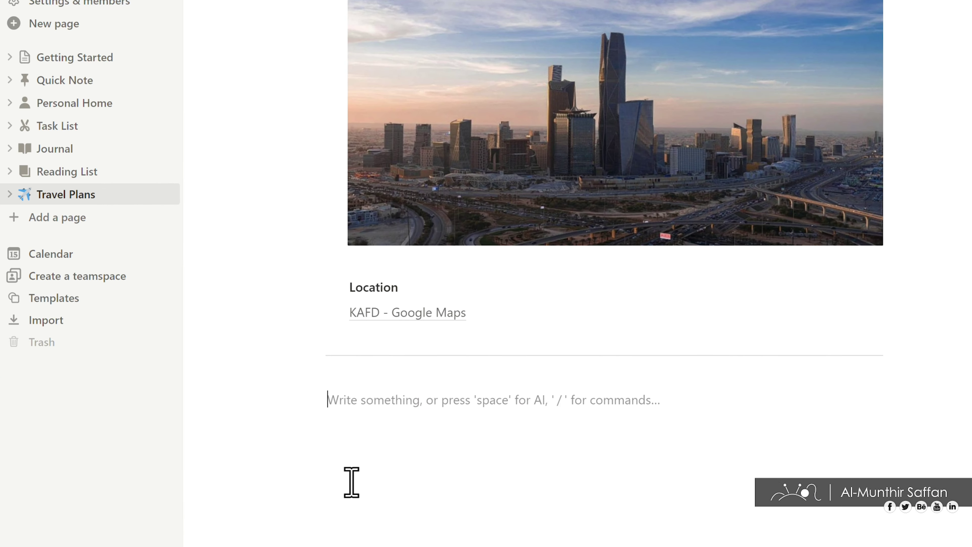
# Add a Heading 1 titled "Packing List" below the divider that closes the Riyadh section.
pyautogui.write('/')
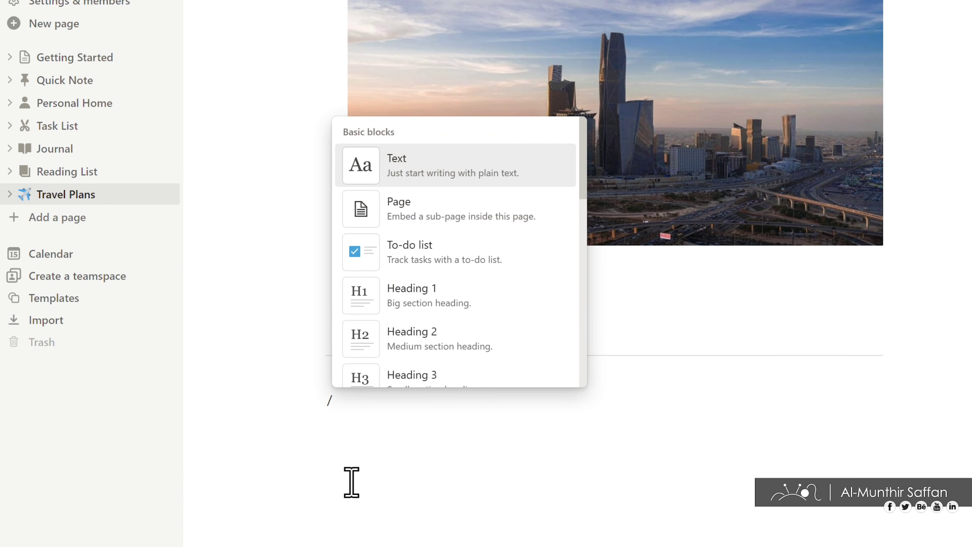
pyautogui.click(391, 303)
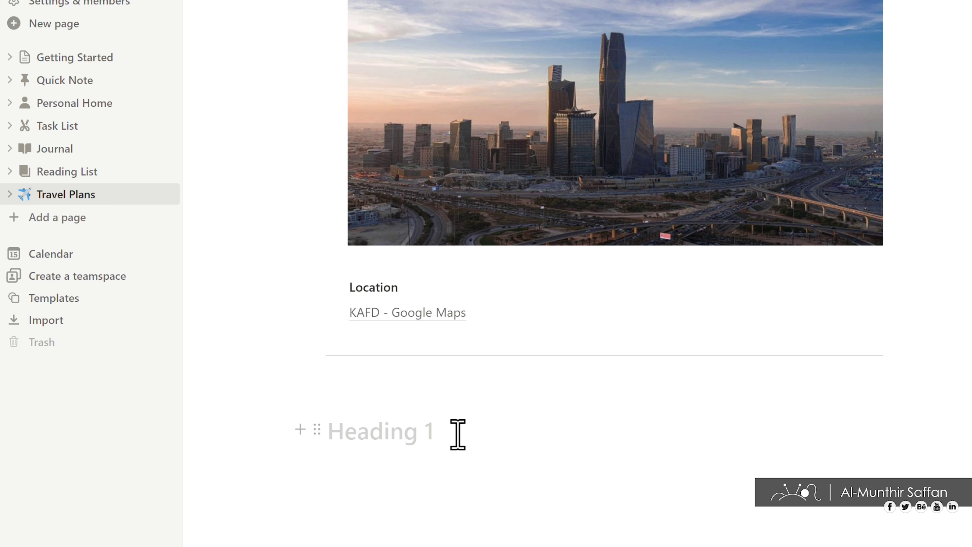
pyautogui.write('Packing List')
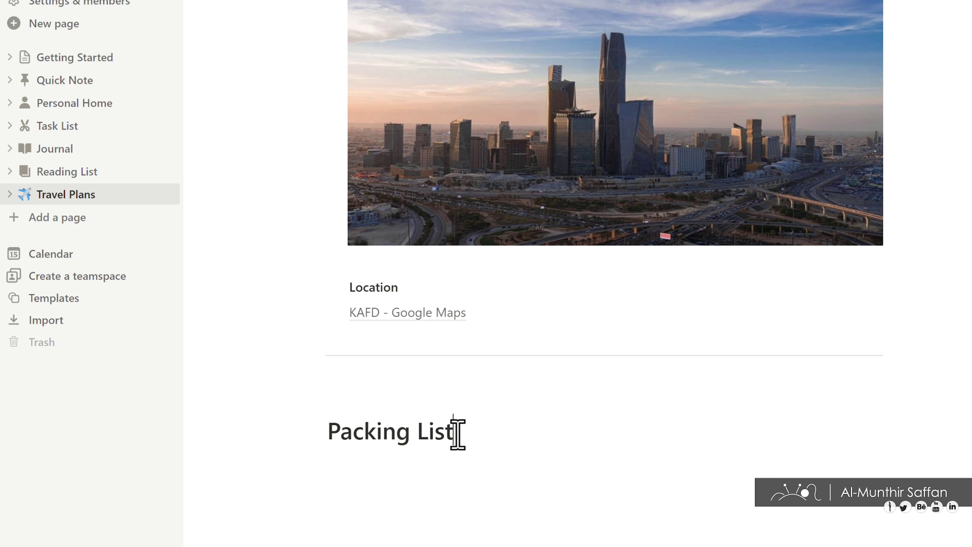
pyautogui.press('Return')
pyautogui.scroll(-3, 436, 462)
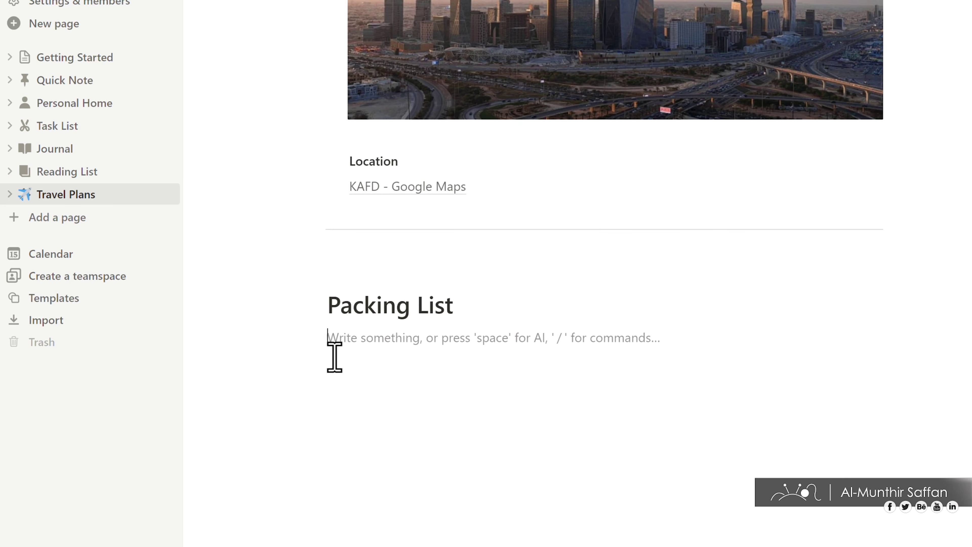
# Create a to-do list under Packing List with the items Passports, Mobile, Camera, Power Bank and Money with Exchange.
pyautogui.click(300, 337)
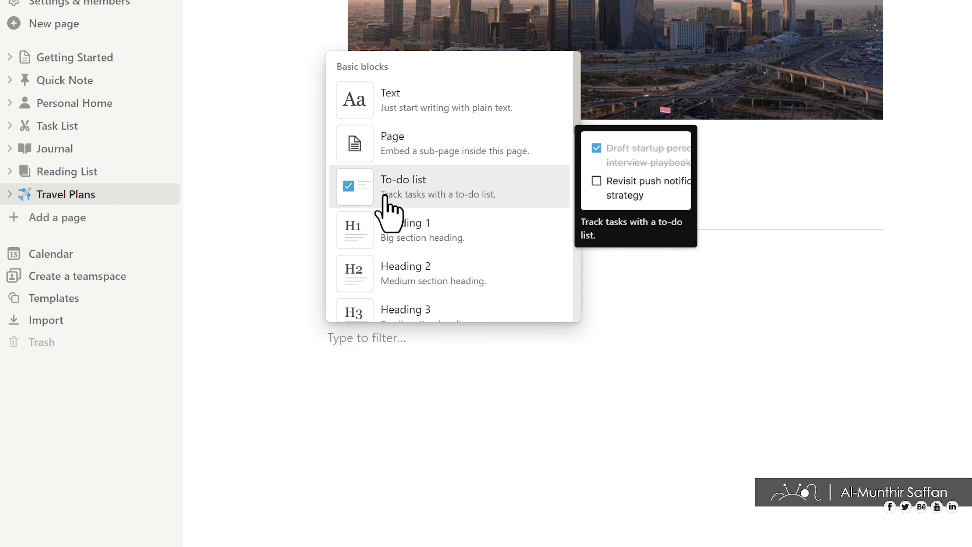
pyautogui.click(412, 199)
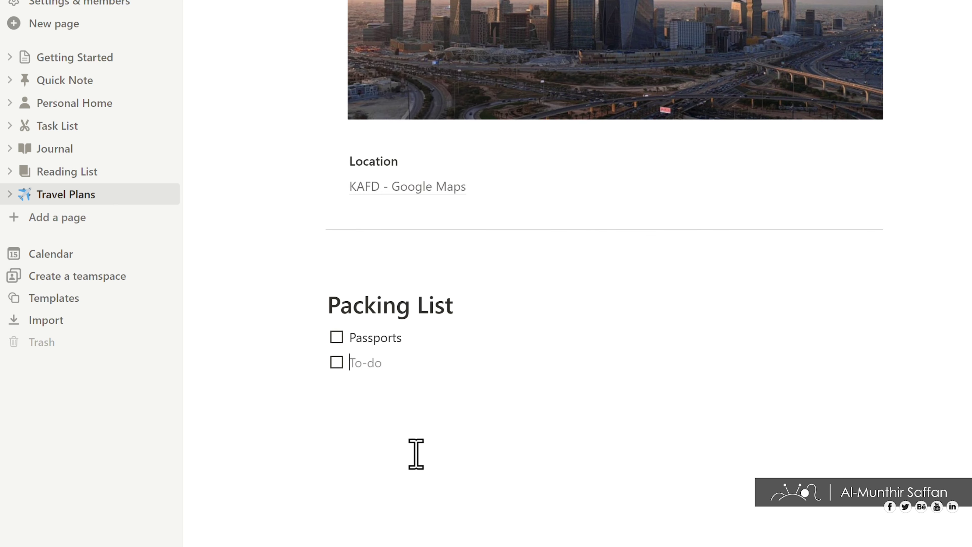
pyautogui.press('Return')
pyautogui.write('Power Bank')
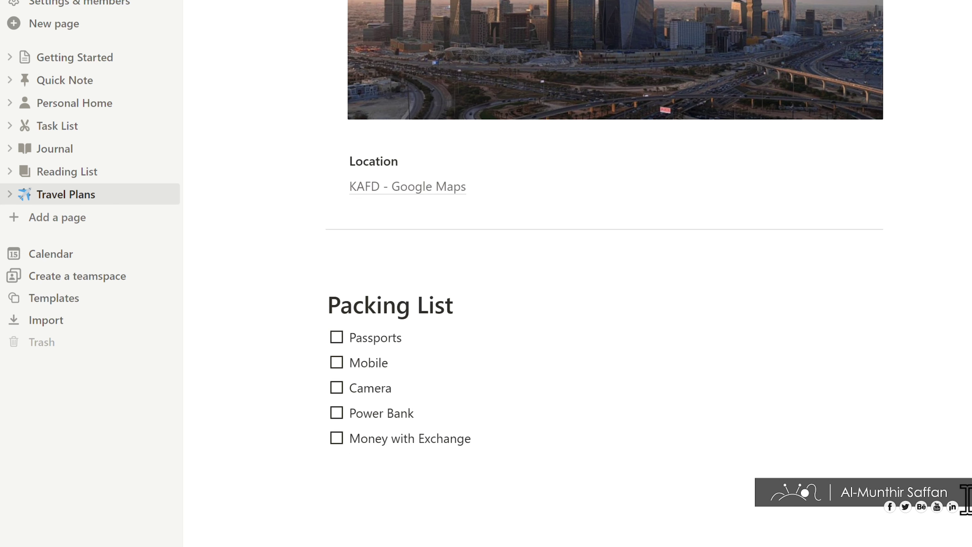
# Check off Passports, Mobile and Camera in the packing list, and clear Passports and Mobile again.
pyautogui.scroll(-2, 494, 400)
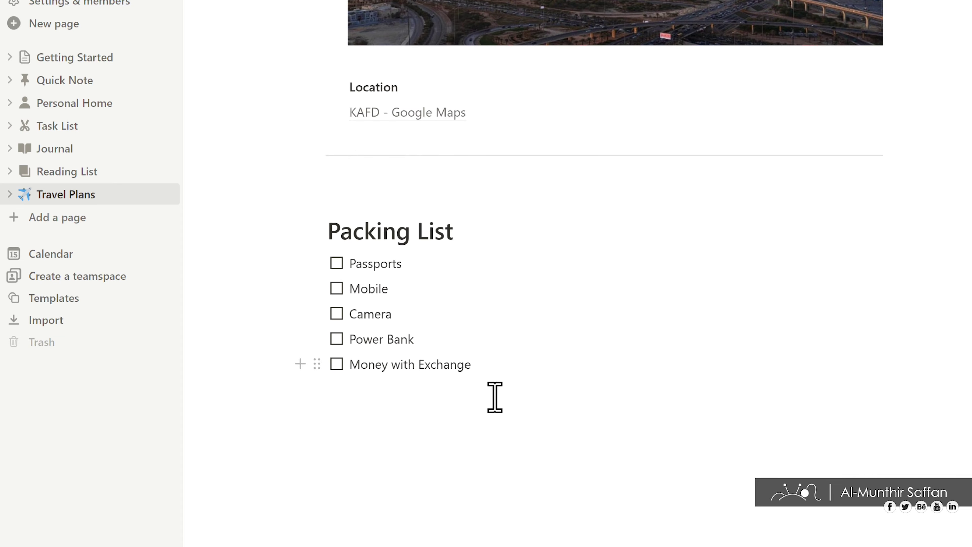
pyautogui.click(337, 264)
pyautogui.click(337, 288)
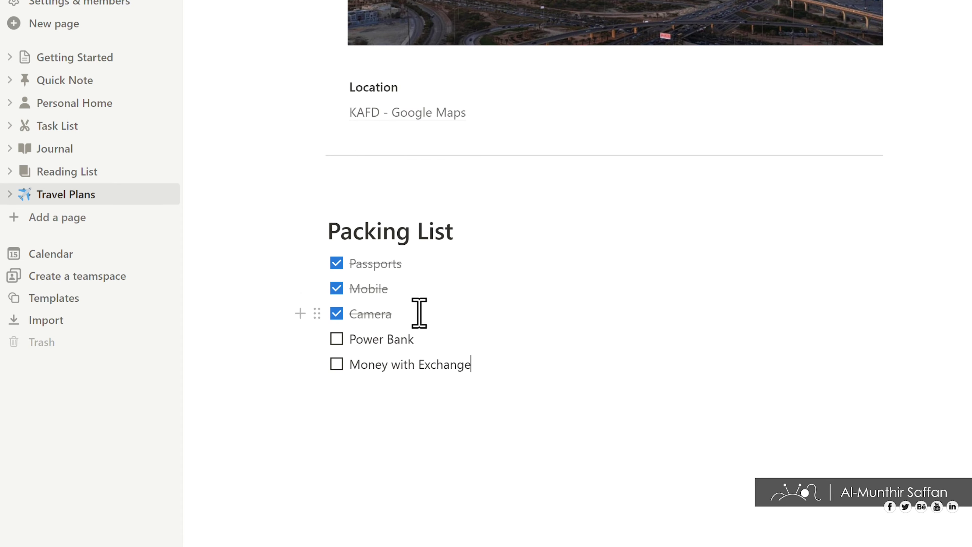
pyautogui.click(337, 265)
# Insert a divider below the packing list, leaving an empty line after its last item.
pyautogui.click(459, 417)
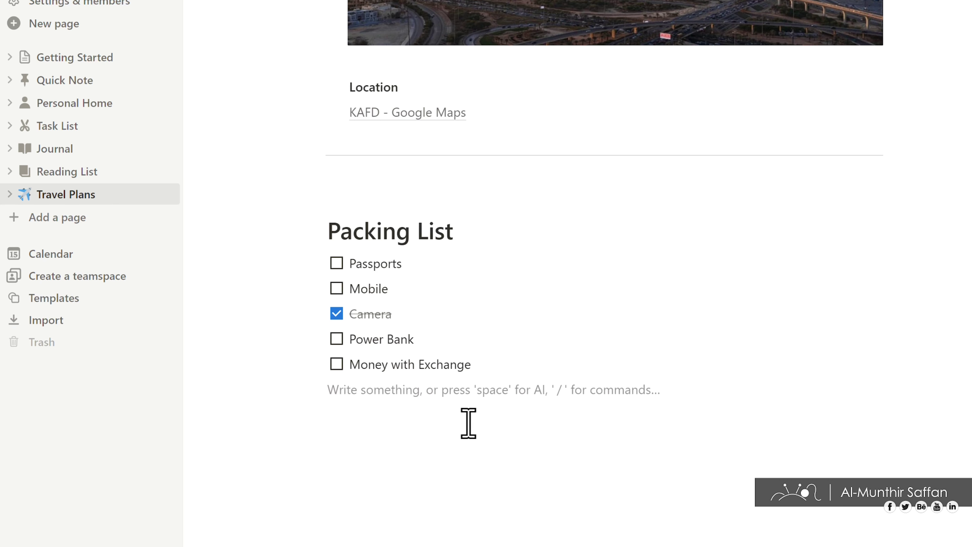
pyautogui.press('Return')
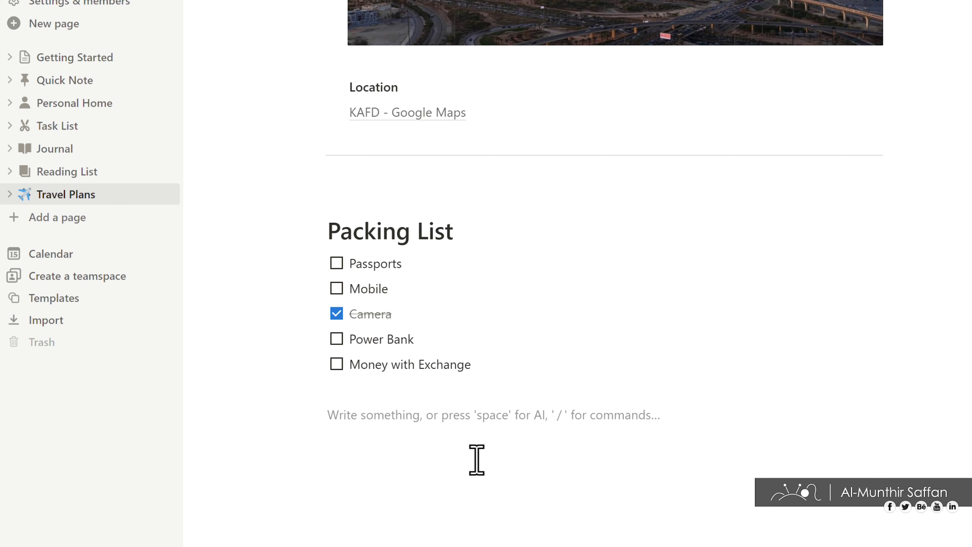
pyautogui.write('/d')
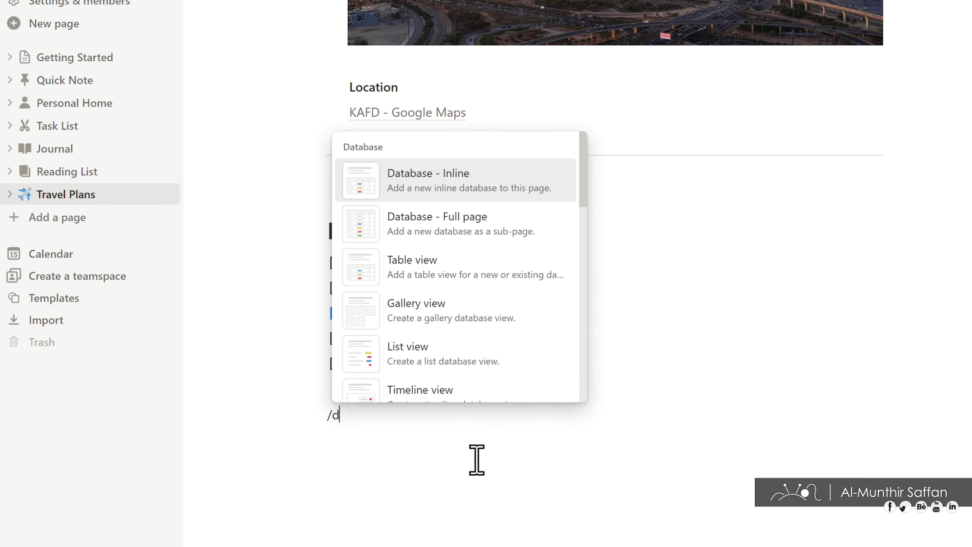
pyautogui.write('iv')
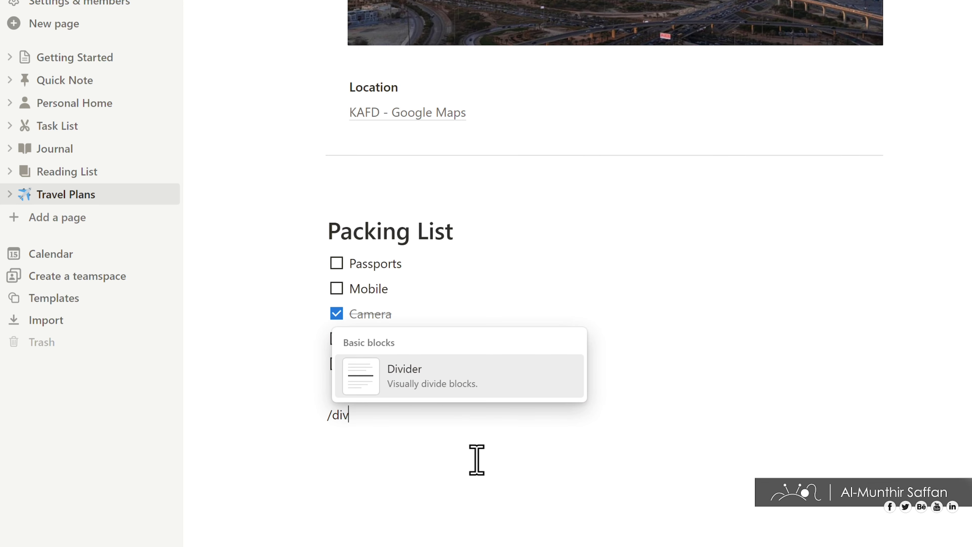
pyautogui.press('Return')
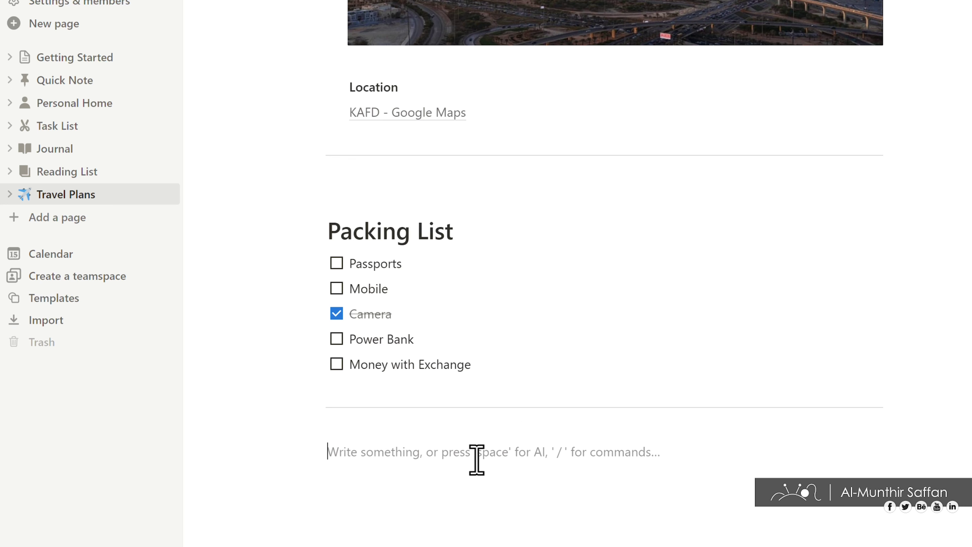
# Add a Heading 1 titled "Documents" below the divider that follows the packing list.
pyautogui.write('/He')
pyautogui.press('Return')
pyautogui.scroll(-2, 476, 459)
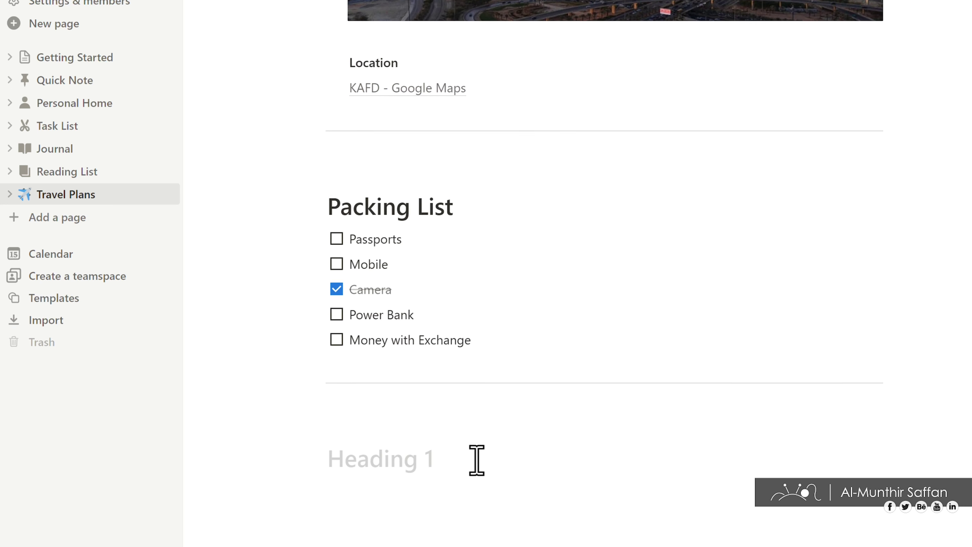
pyautogui.write('Documents')
pyautogui.press('Return')
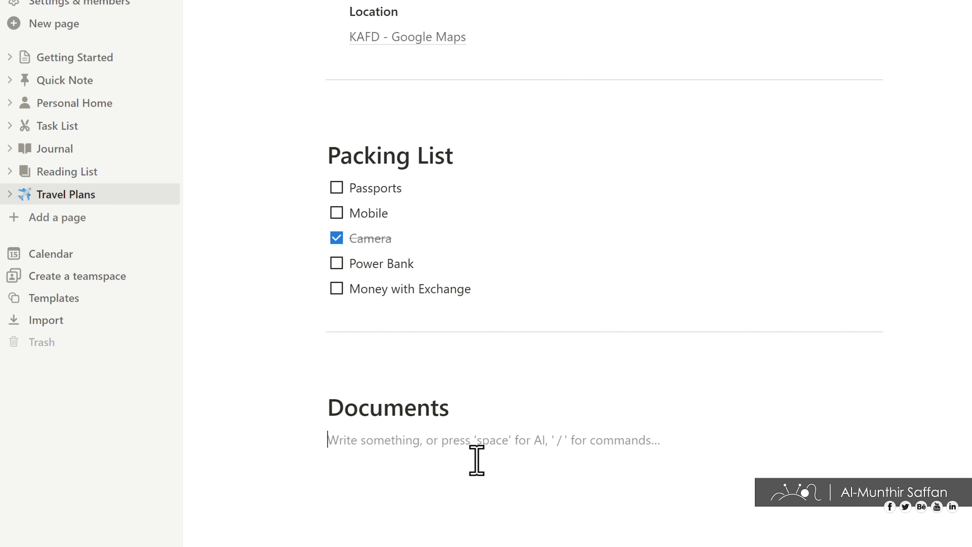
# Insert a File block under the Documents heading, upload the passport PDF to it, and start an empty line below.
pyautogui.click(300, 439)
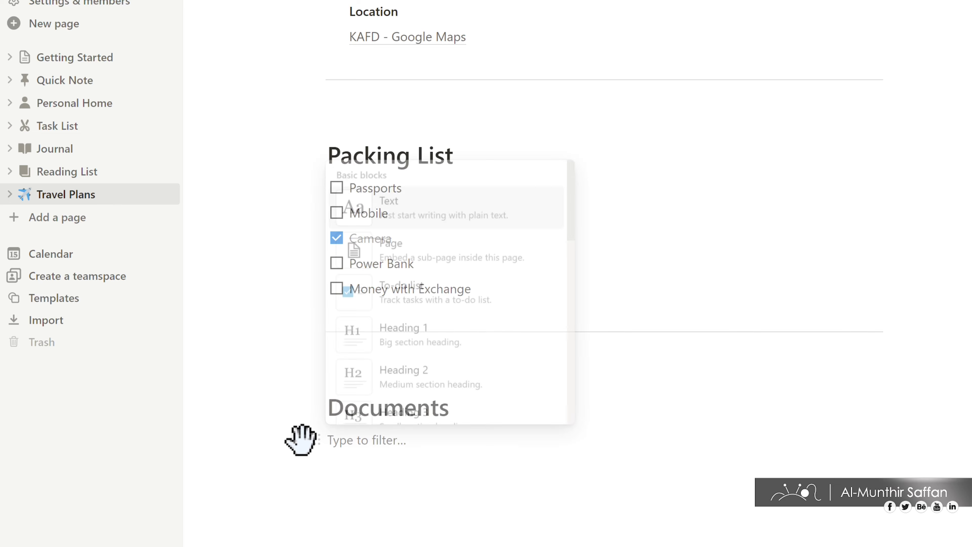
pyautogui.scroll(-10, 488, 368)
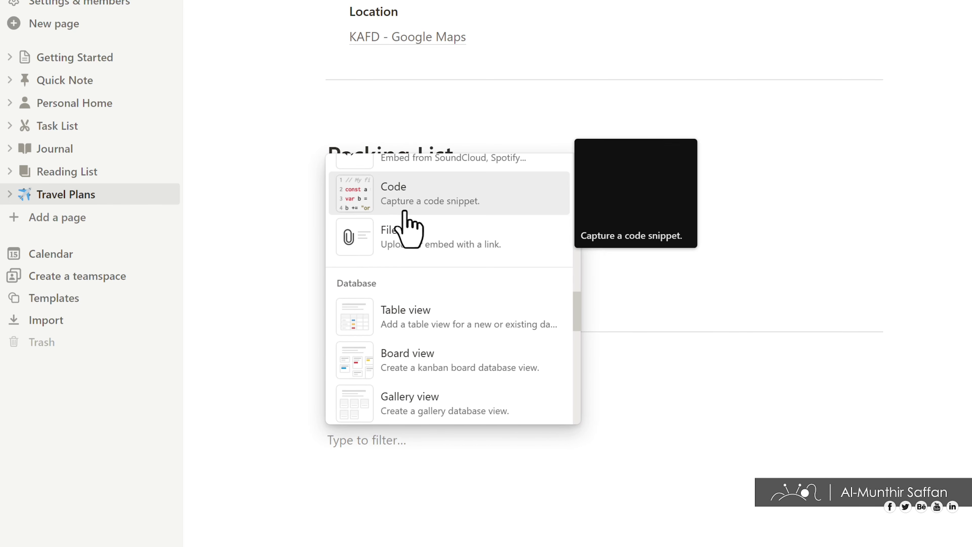
pyautogui.click(412, 252)
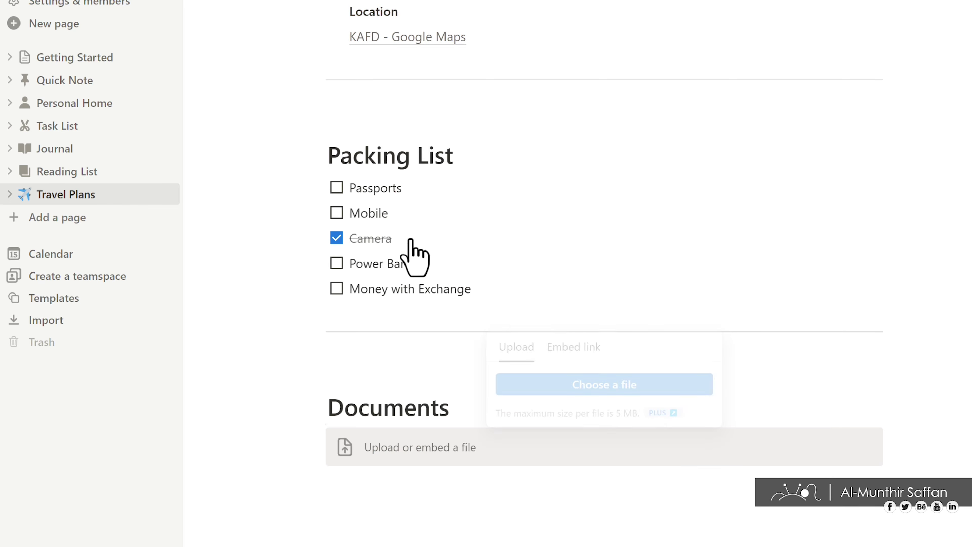
pyautogui.click(535, 384)
pyautogui.doubleClick(245, 15)
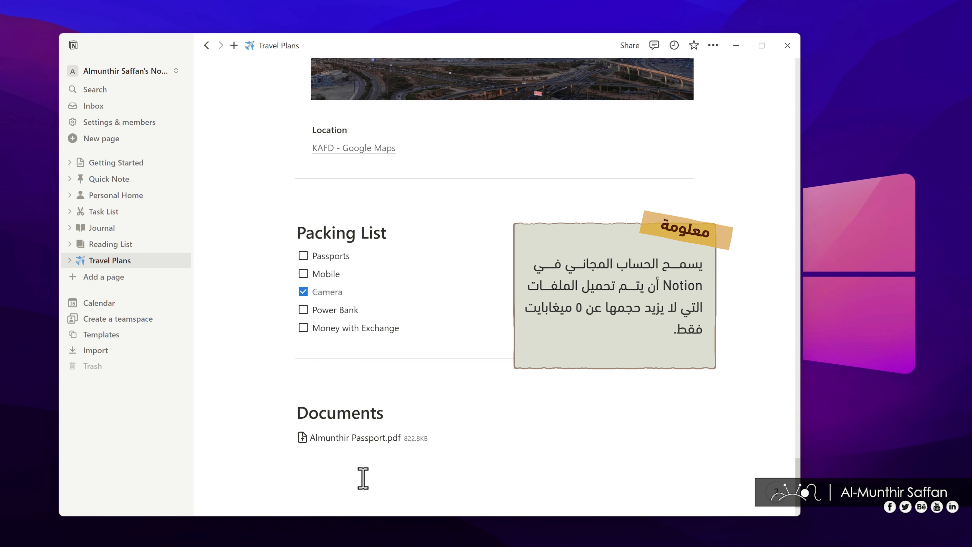
pyautogui.click(320, 475)
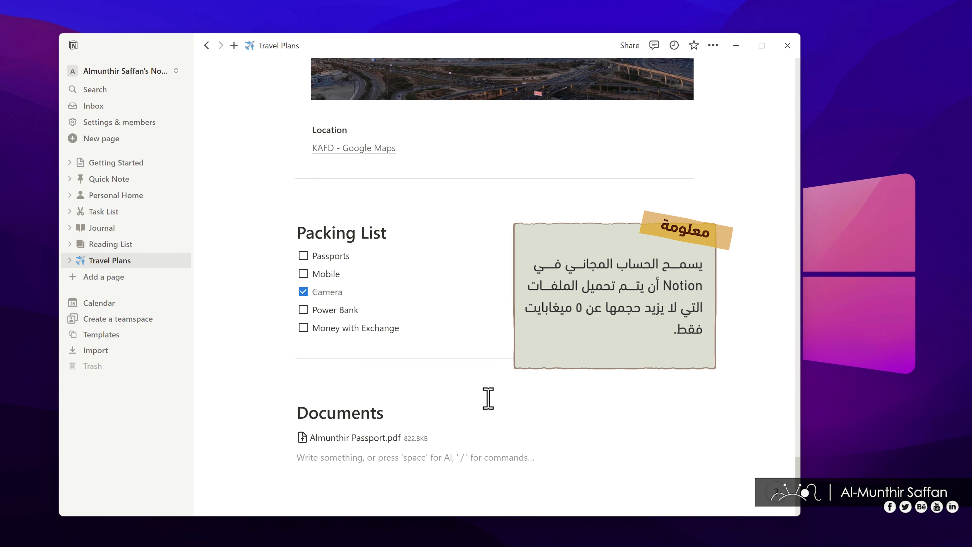
# Review the whole Travel Plans page from the Documents section up to the cover and back down to the Riyadh places.
pyautogui.scroll(20, 402, 401)
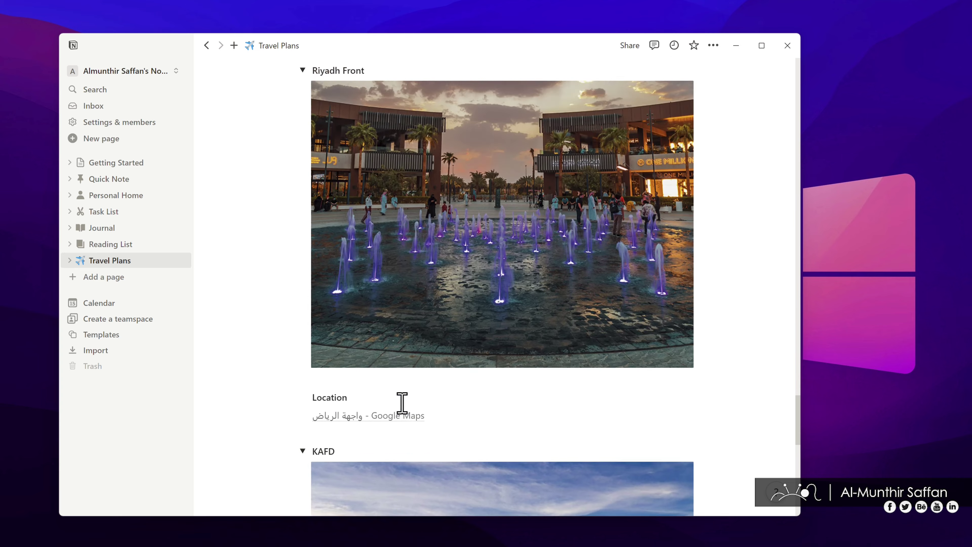
pyautogui.scroll(20, 402, 404)
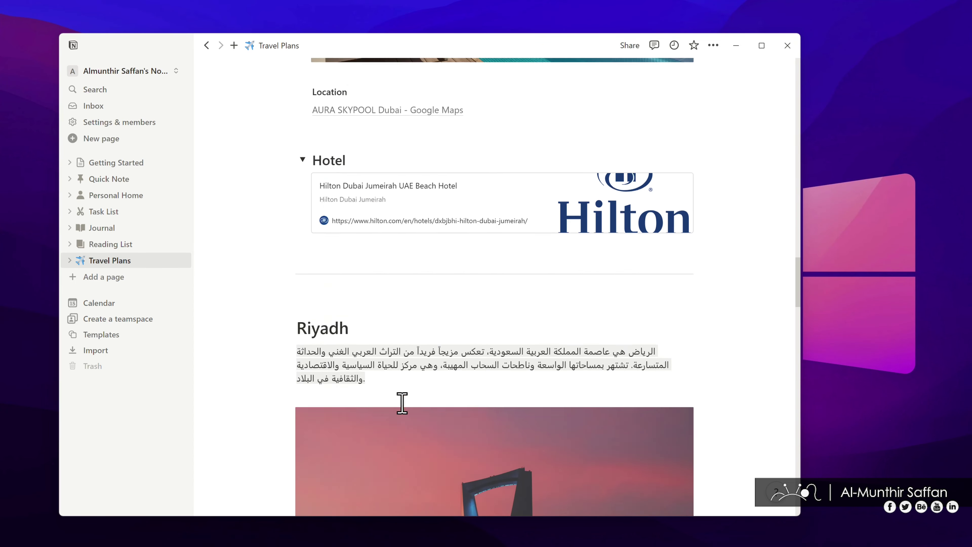
pyautogui.scroll(20, 402, 403)
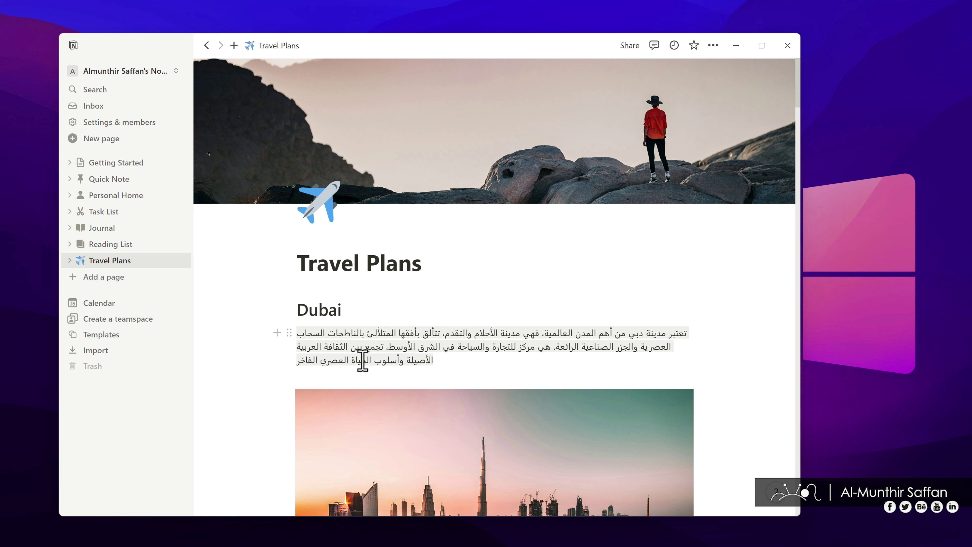
pyautogui.scroll(-15, 364, 412)
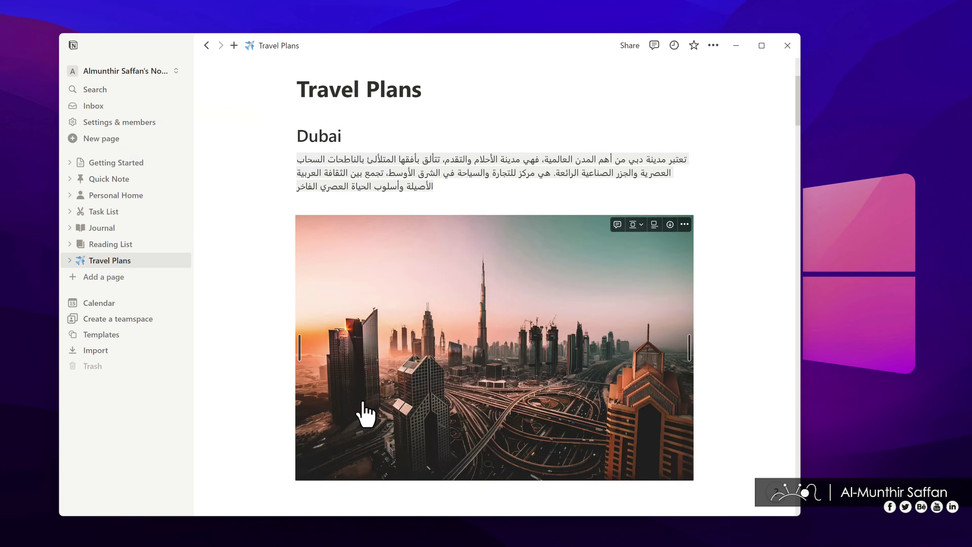
pyautogui.scroll(-20, 432, 253)
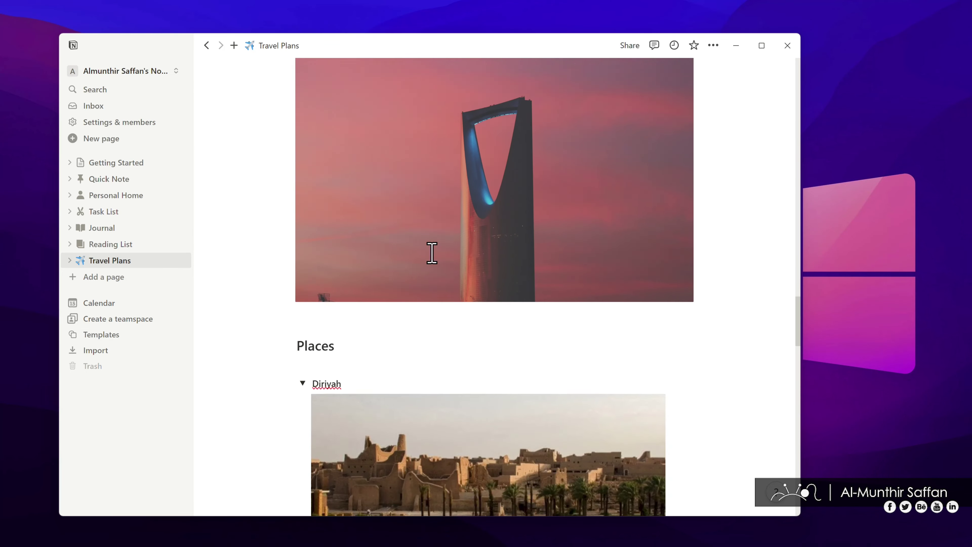
# Add a new top-level page to the workspace and title it "Youtube".
pyautogui.scroll(-10, 431, 253)
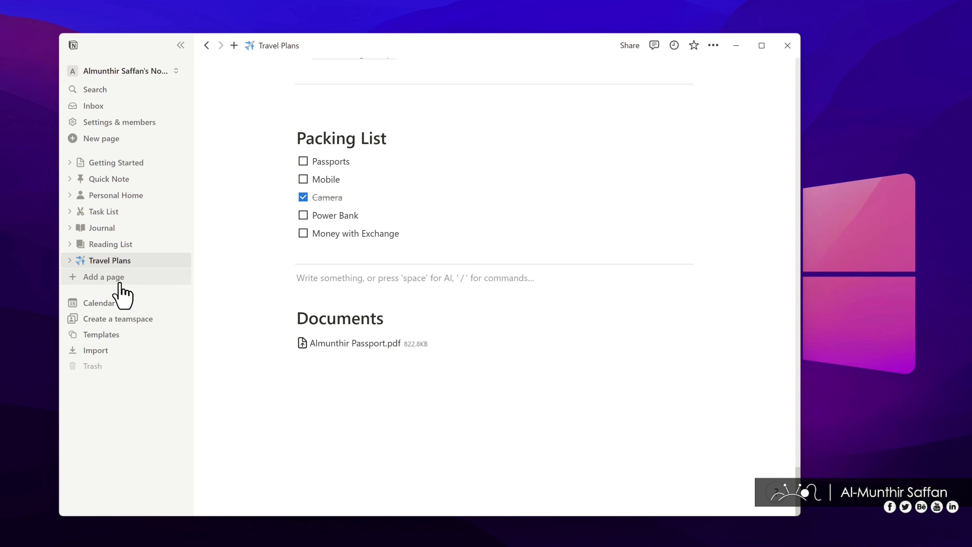
pyautogui.click(107, 278)
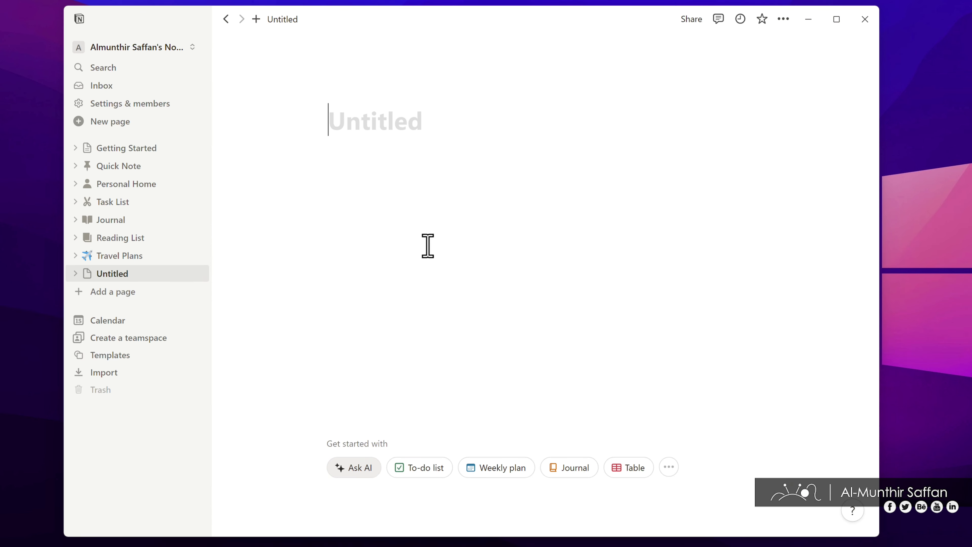
pyautogui.write('Youtube')
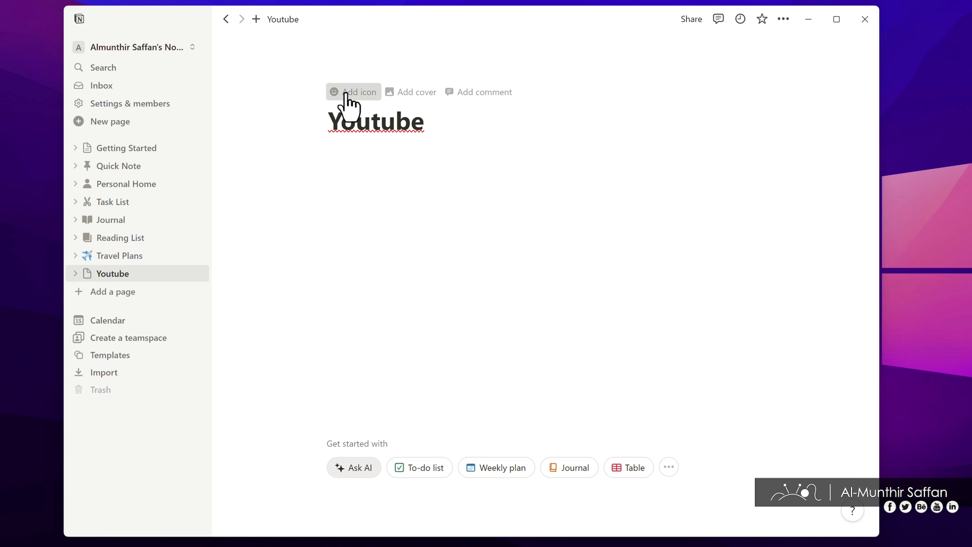
# Add an icon to the Youtube page, switch to the browser and copy the image link of Flaticon's black-outlined YouTube icon.
pyautogui.click(344, 92)
pyautogui.click(364, 123)
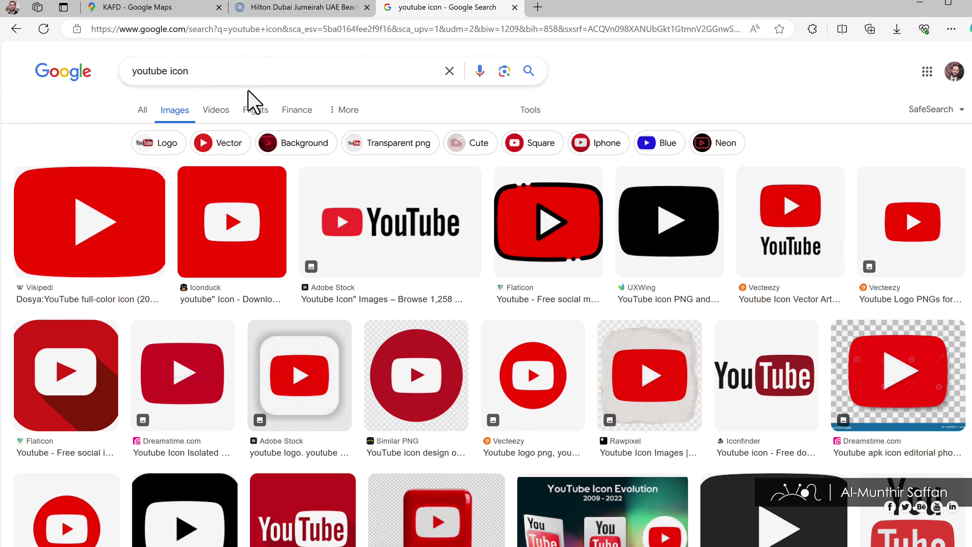
pyautogui.click(582, 237)
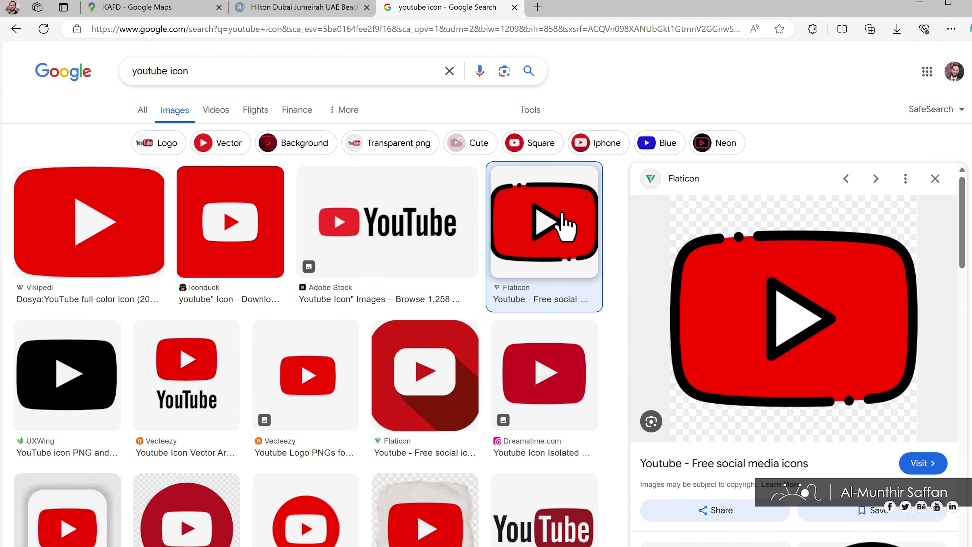
pyautogui.rightClick(813, 312)
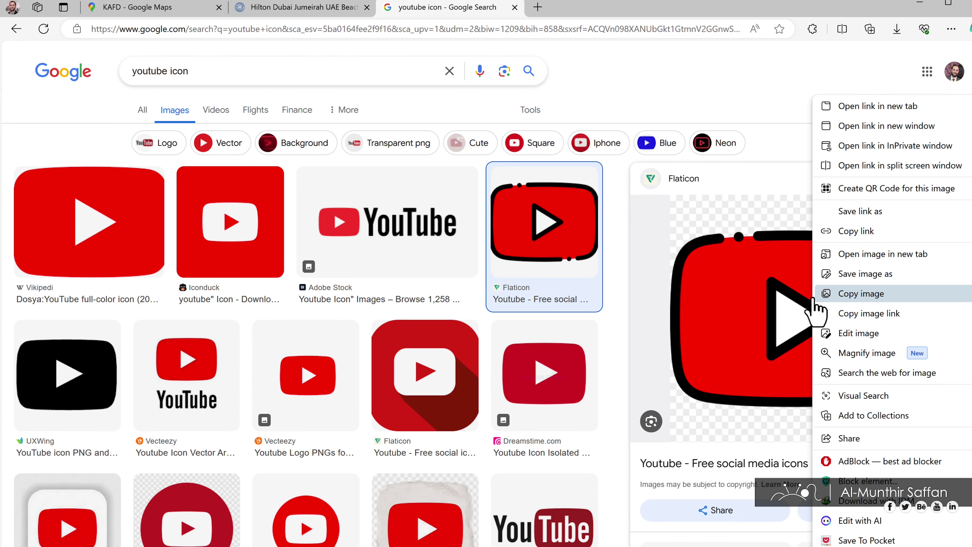
pyautogui.click(868, 313)
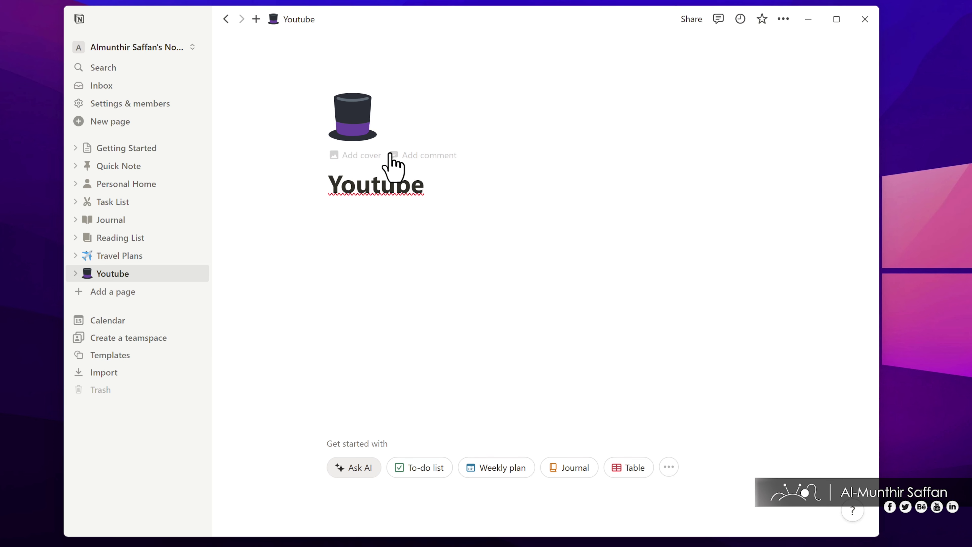
# Replace the Youtube page's icon with a custom image from the copied link.
pyautogui.click(361, 111)
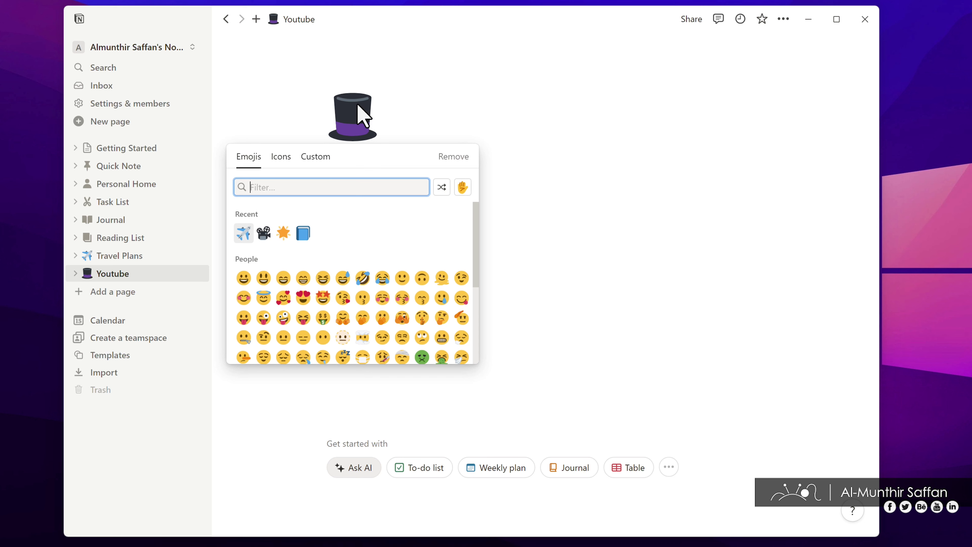
pyautogui.click(316, 157)
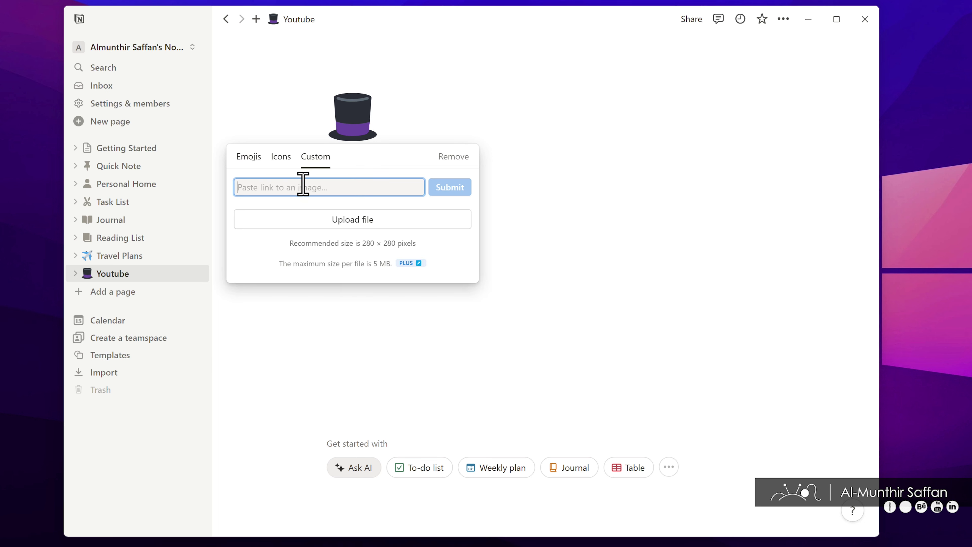
pyautogui.hotkey('ctrl', 'v')
pyautogui.click(450, 191)
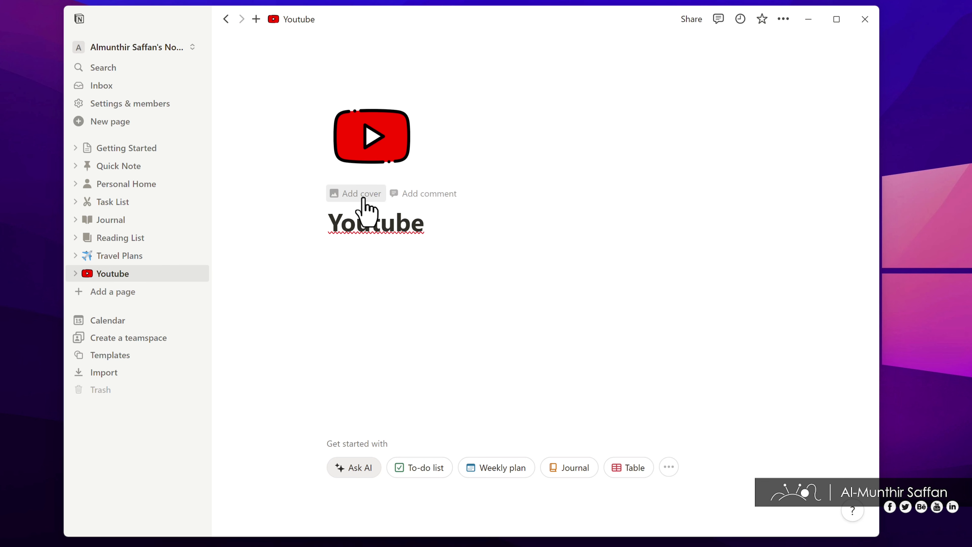
# Add a cover to the Youtube page and change it to the blue-to-red gradient from the Color & Gradient gallery.
pyautogui.click(362, 199)
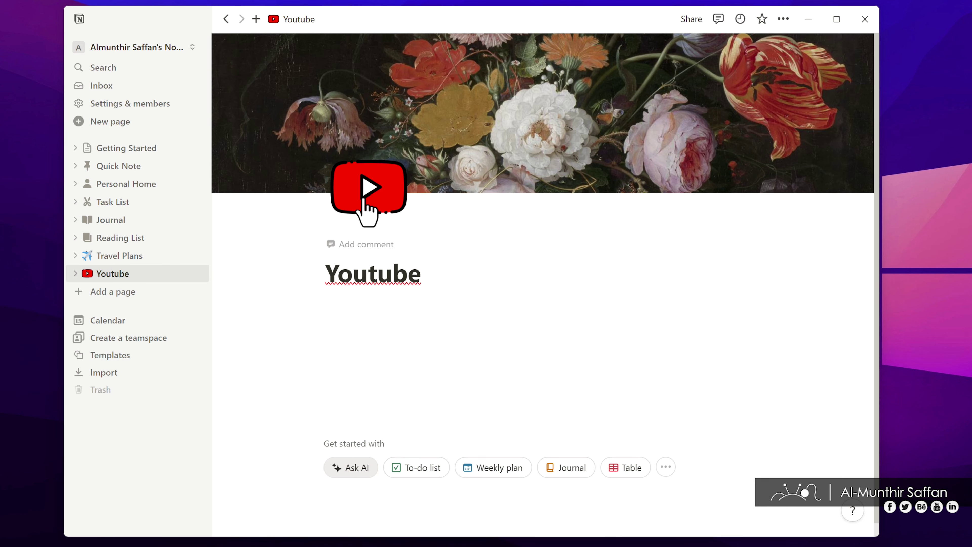
pyautogui.moveTo(733, 45)
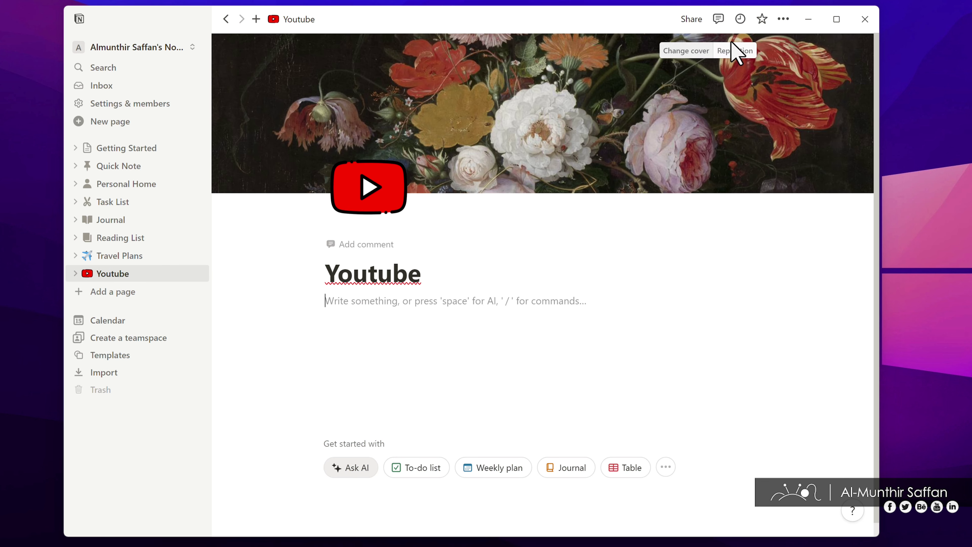
pyautogui.click(699, 52)
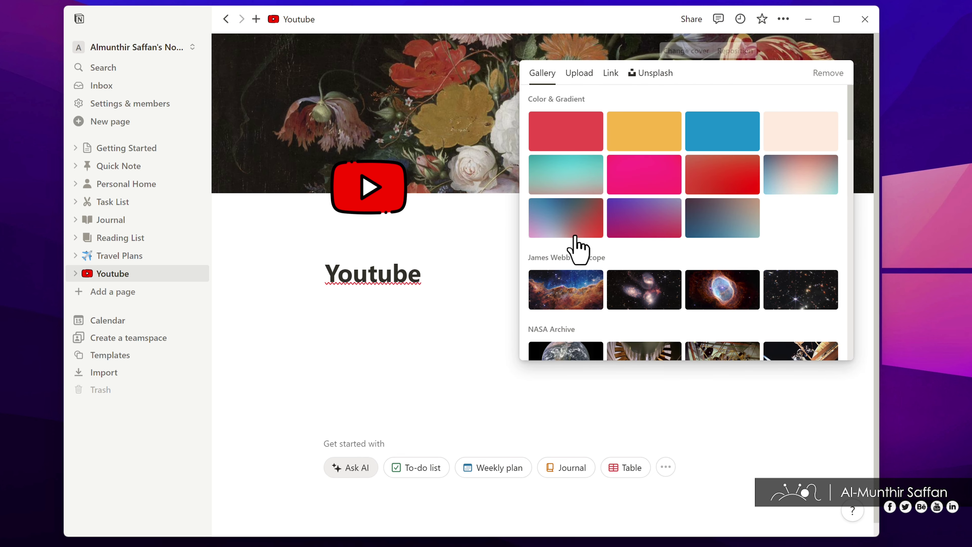
pyautogui.click(593, 231)
pyautogui.click(516, 278)
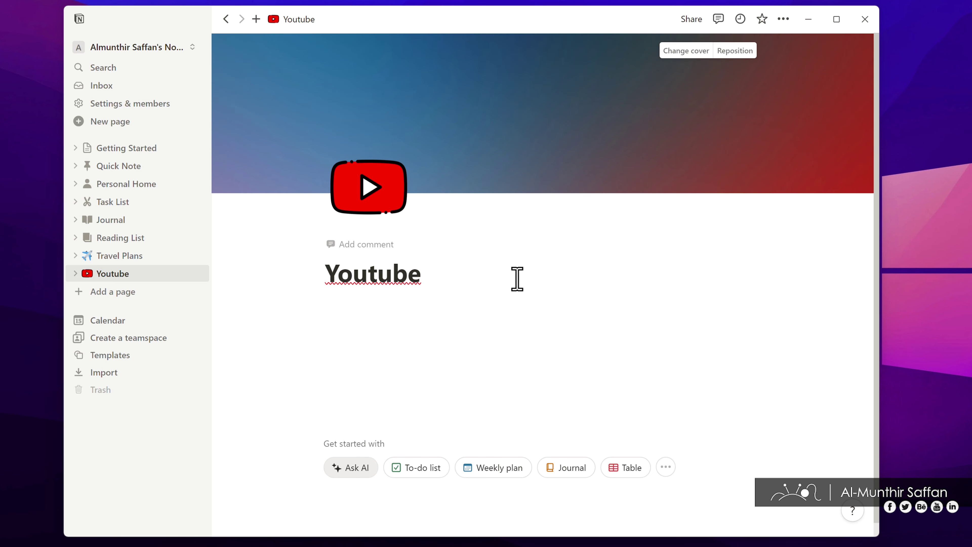
# Embed a sub-page in the body of the Youtube page, reveal it in the page tree and title it "Videos".
pyautogui.scroll(-1, 548, 245)
pyautogui.click(462, 280)
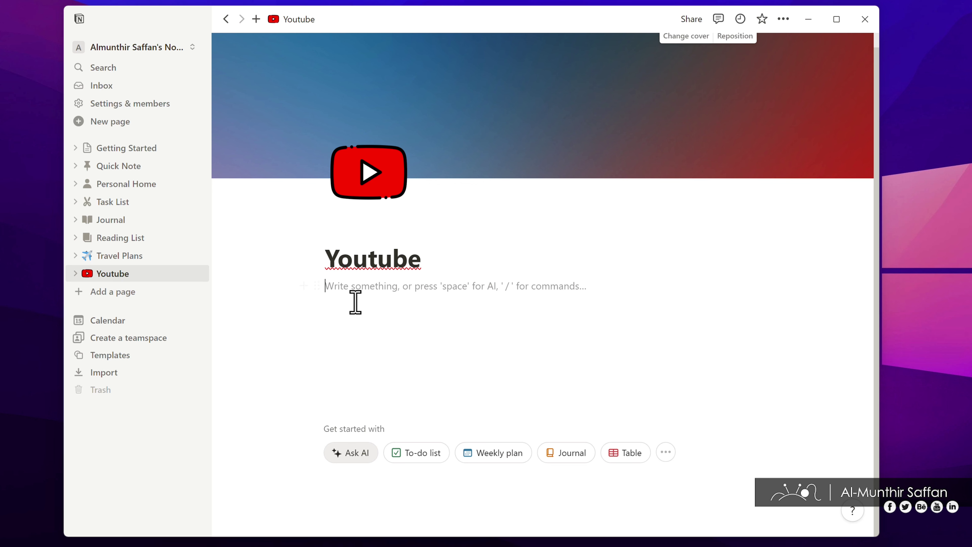
pyautogui.click(308, 285)
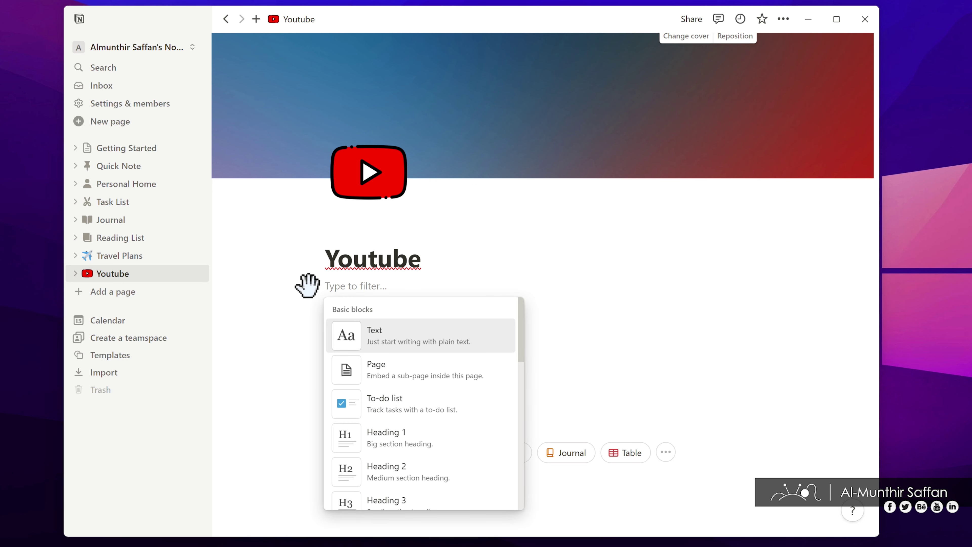
pyautogui.click(391, 377)
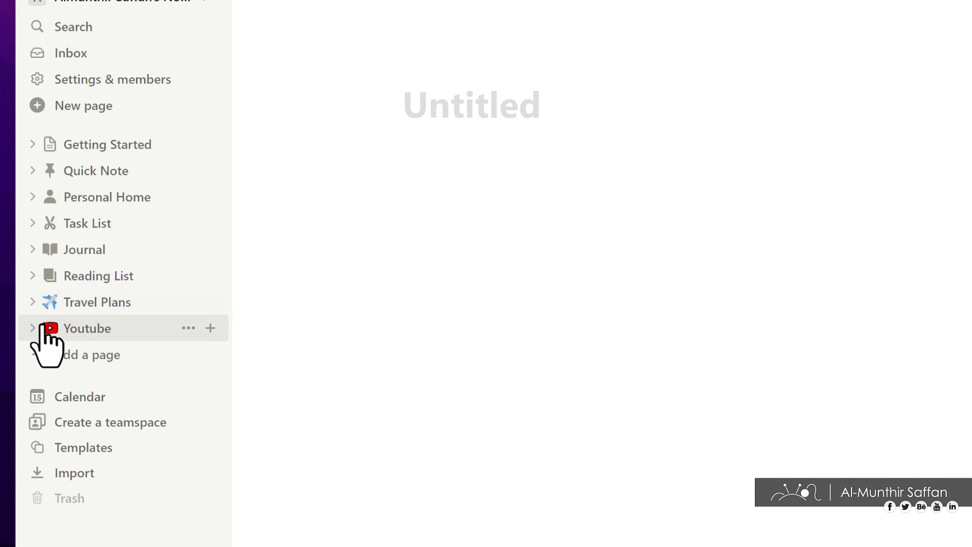
pyautogui.click(33, 328)
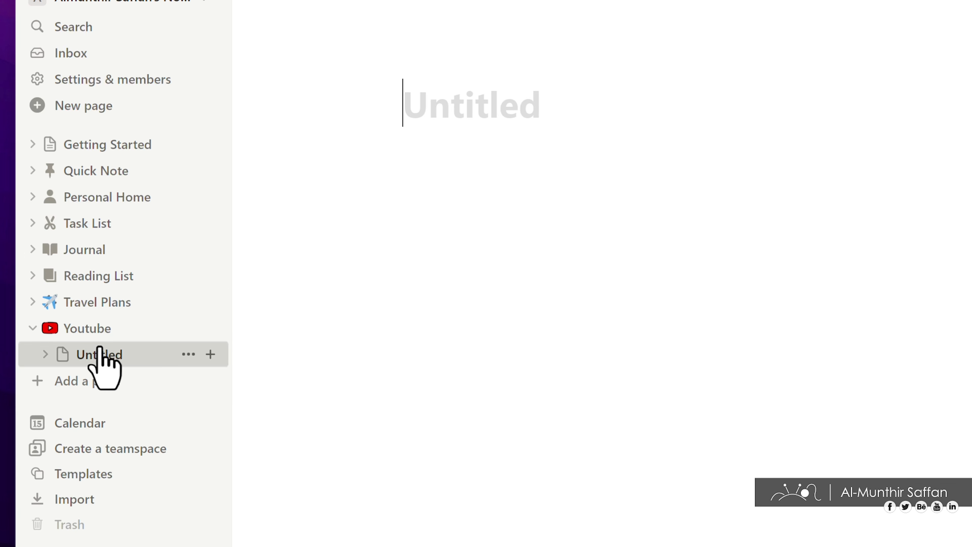
pyautogui.write('Vide')
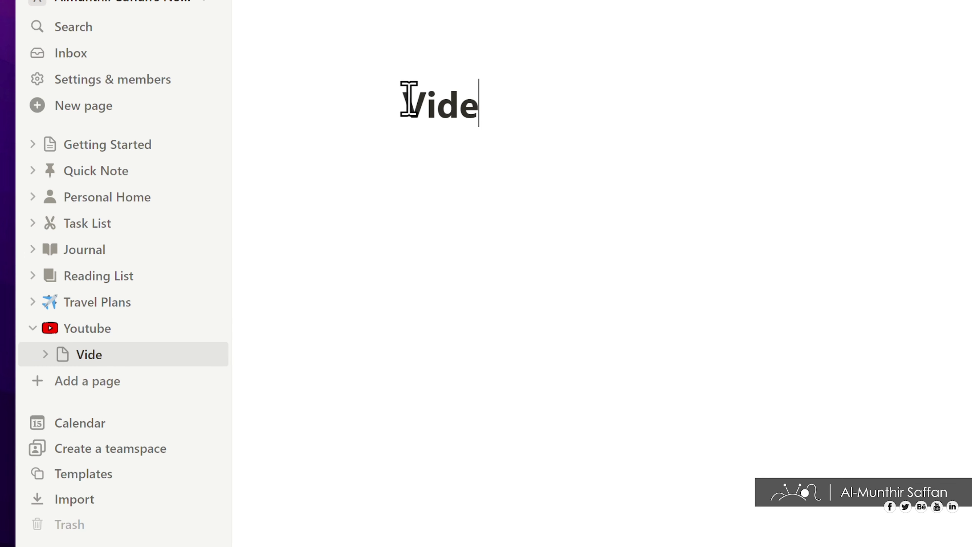
pyautogui.write('os')
# Give the Videos page the movie camera emoji as its icon and add a cover.
pyautogui.click(444, 69)
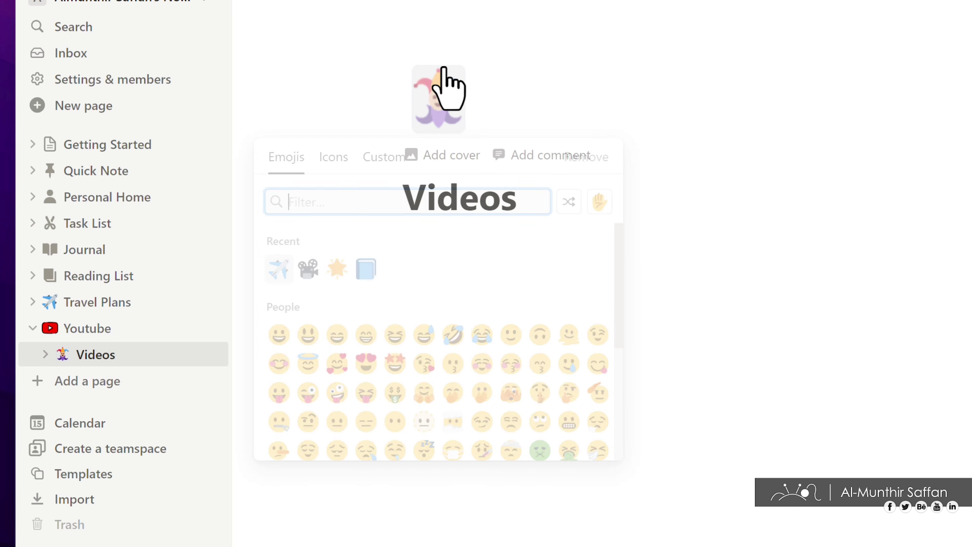
pyautogui.click(308, 268)
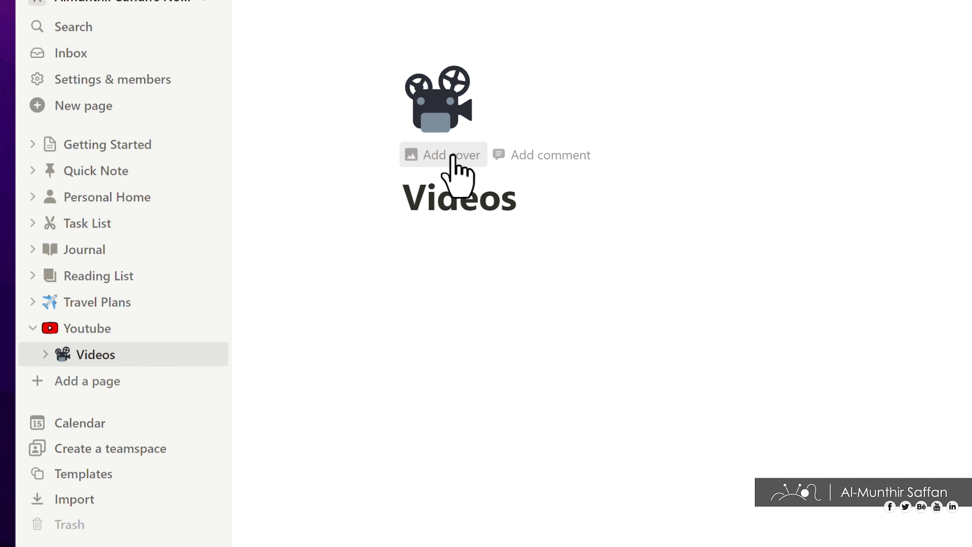
pyautogui.click(451, 155)
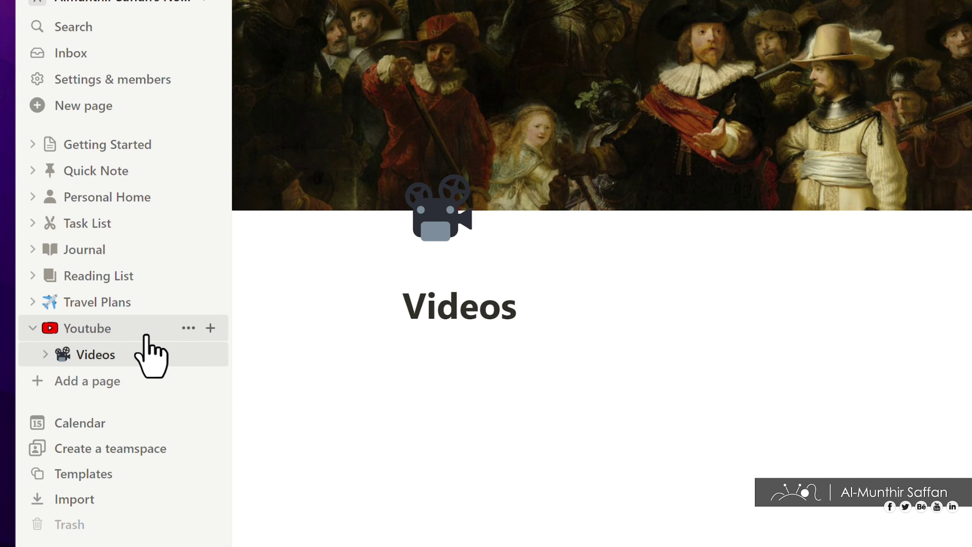
# Collapse and re-expand Youtube in the page tree, and expand Videos to check for nested pages.
pyautogui.click(33, 327)
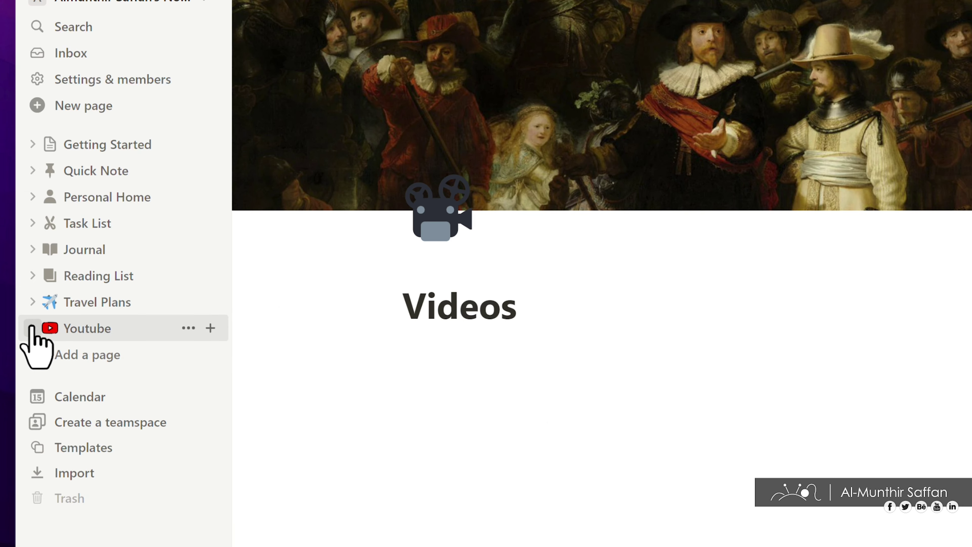
pyautogui.click(32, 328)
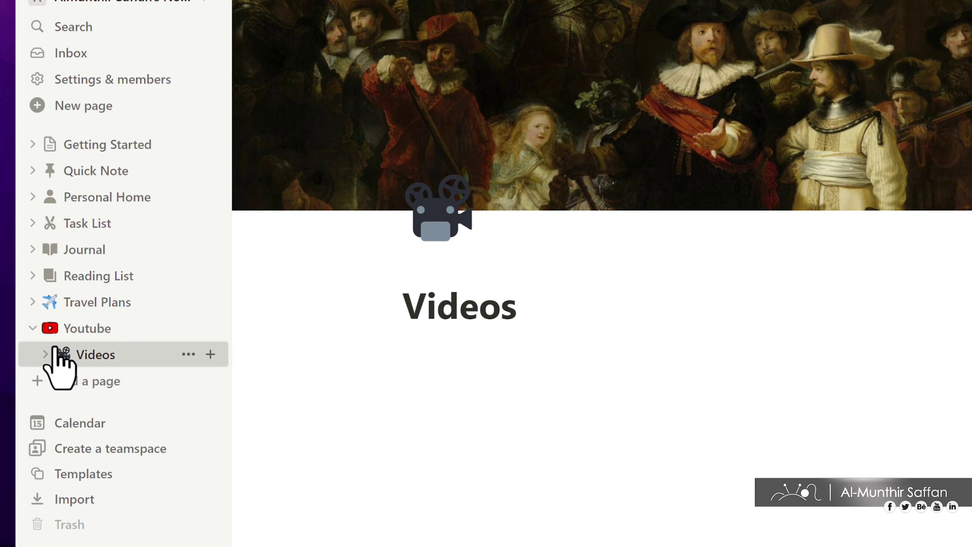
pyautogui.click(45, 354)
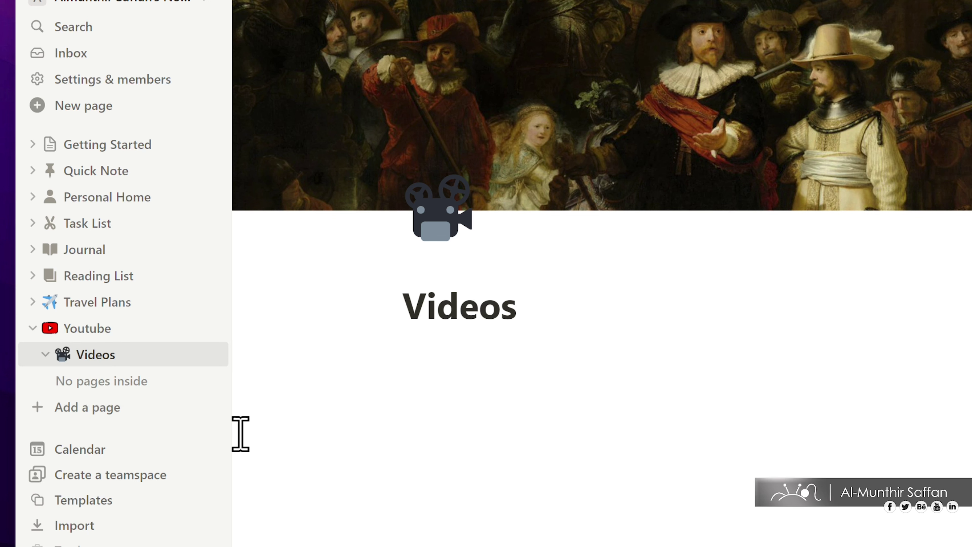
# Return to the Youtube page and embed a second sub-page titled "Courses" below Videos.
pyautogui.click(48, 332)
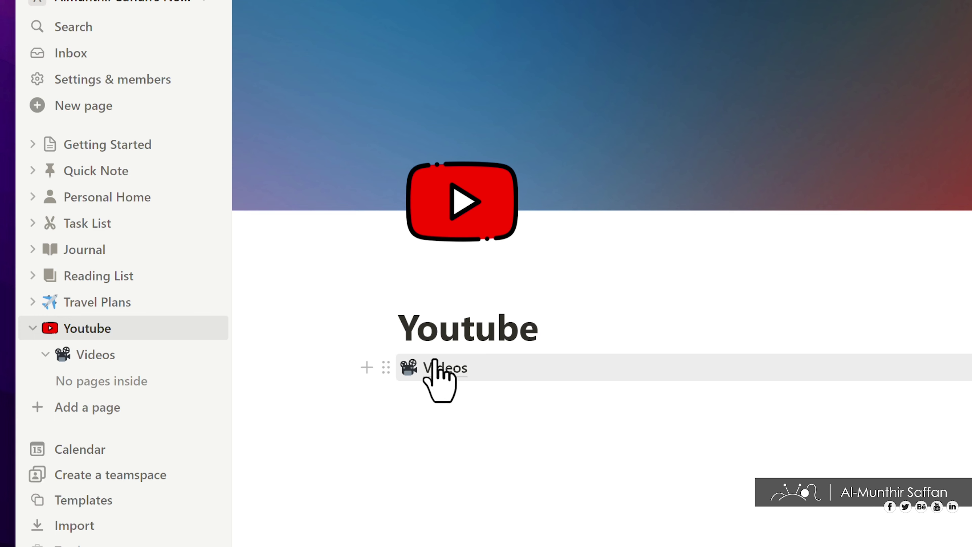
pyautogui.click(422, 395)
pyautogui.click(368, 392)
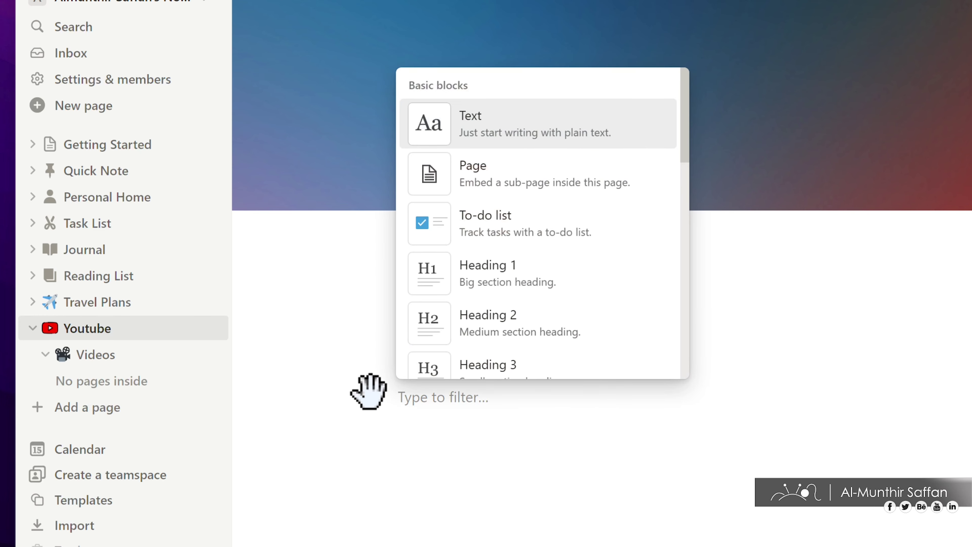
pyautogui.click(482, 180)
pyautogui.write('Courses')
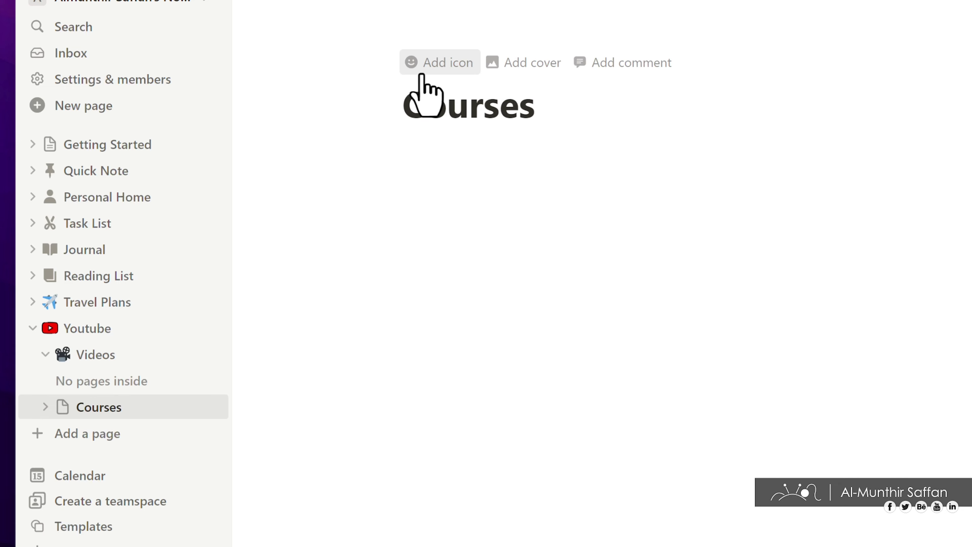
# Give the Courses page the blue book emoji as its icon and the NASA Archive lunar lander photo as its cover.
pyautogui.click(421, 69)
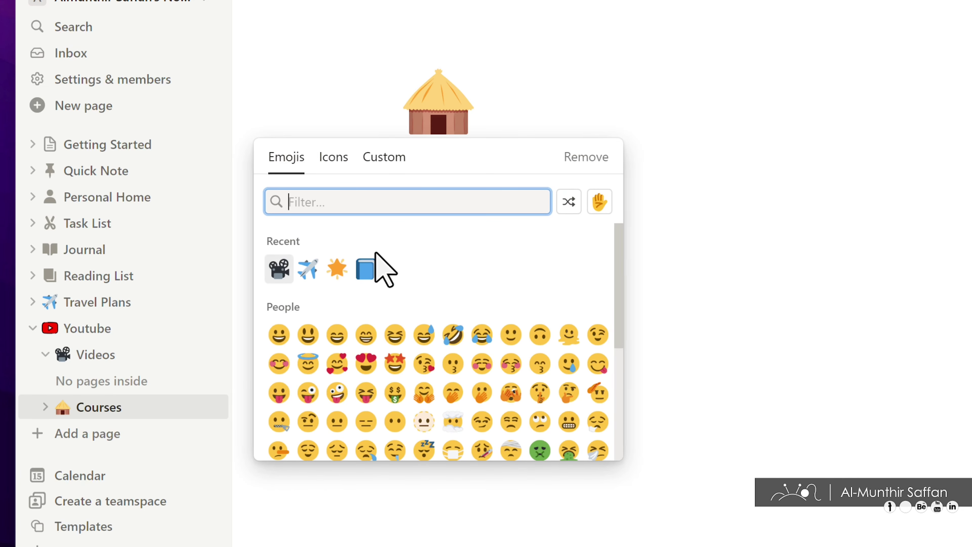
pyautogui.click(366, 269)
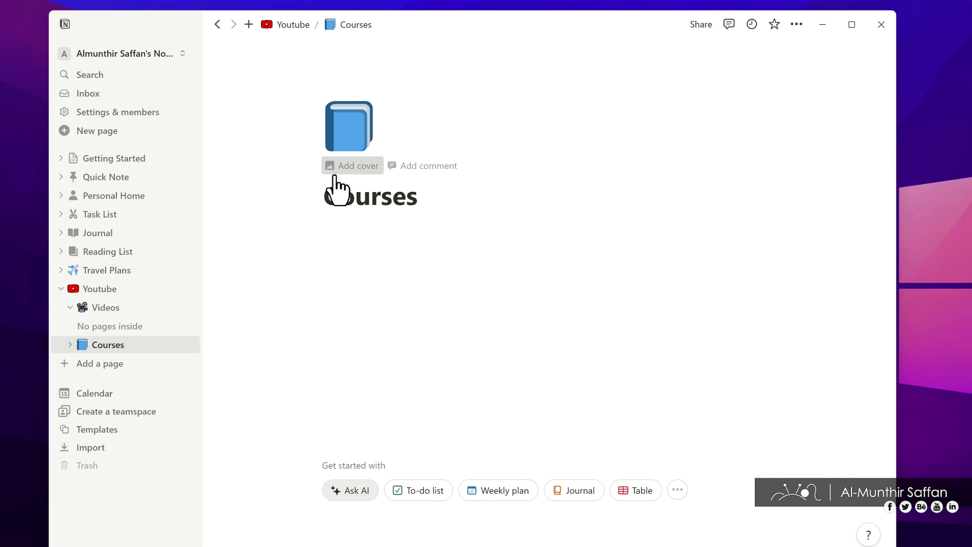
pyautogui.click(423, 157)
pyautogui.click(646, 75)
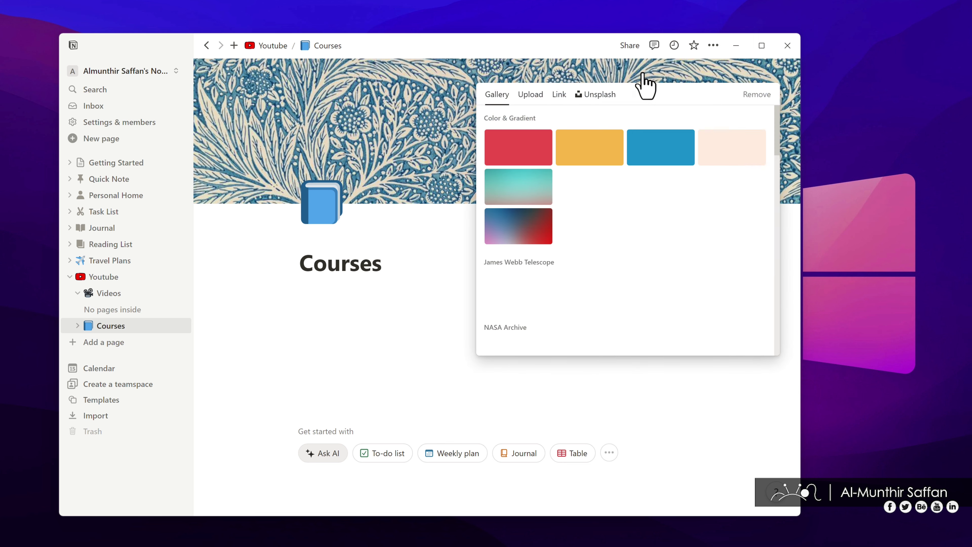
pyautogui.scroll(-3, 651, 253)
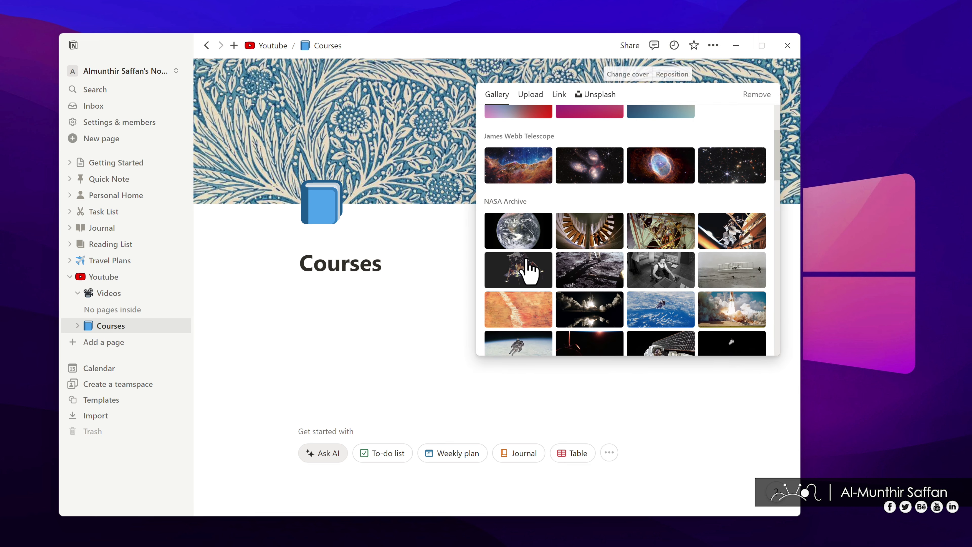
pyautogui.click(528, 270)
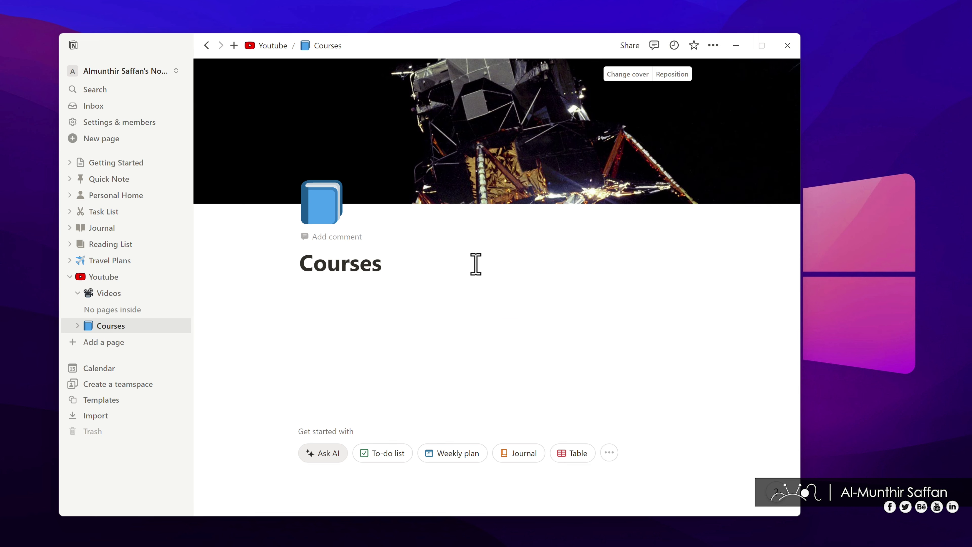
# Collapse Videos in the page tree and add a third sub-page titled "Shorts" directly under Youtube.
pyautogui.click(77, 293)
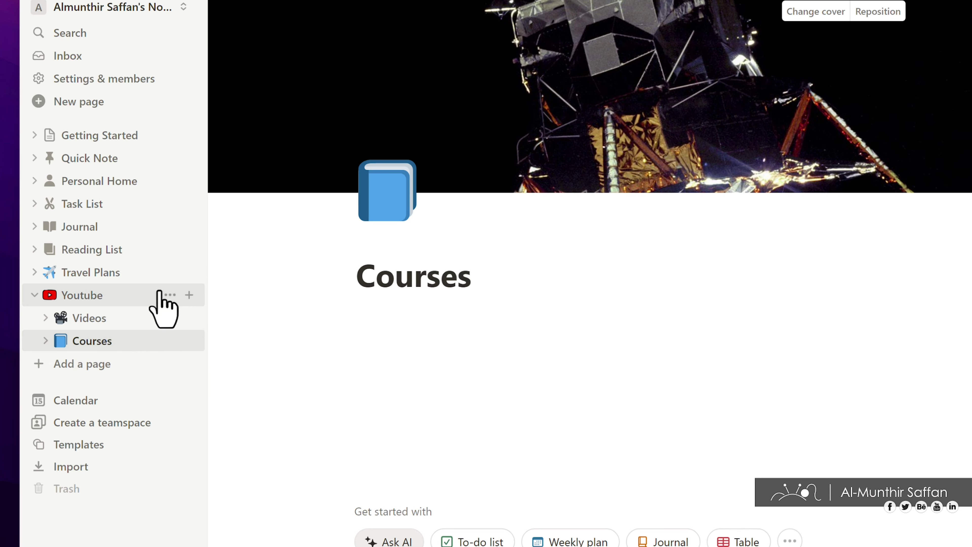
pyautogui.click(189, 294)
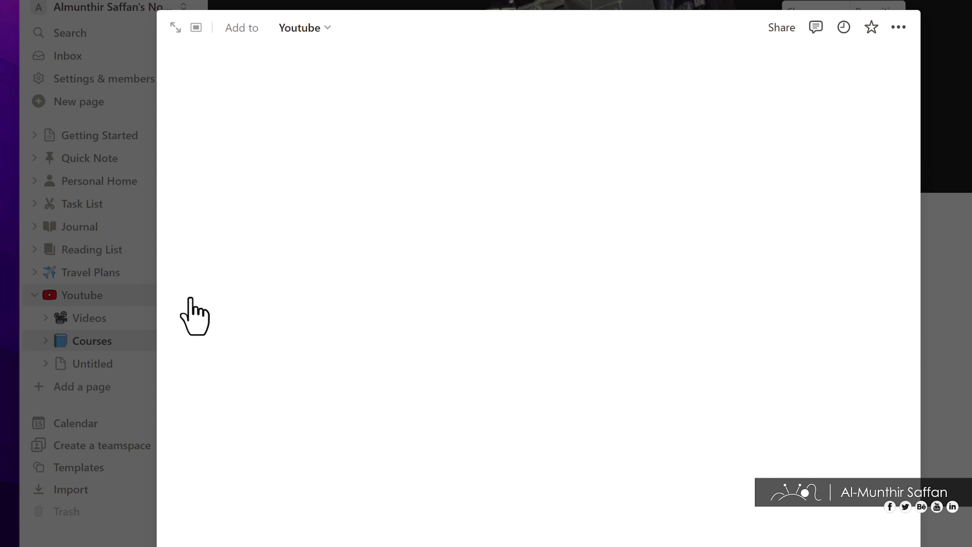
pyautogui.write('Shorts')
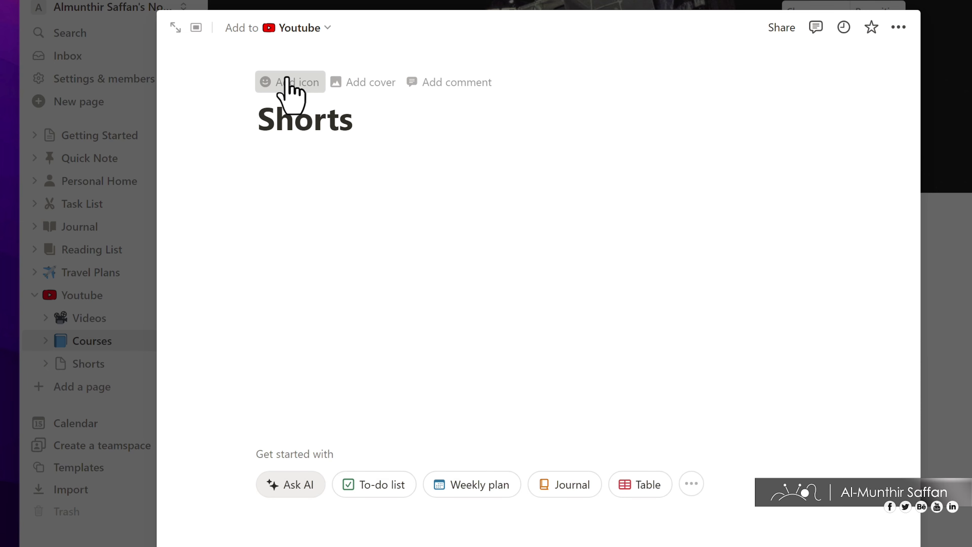
# Give the Shorts page the glowing star emoji as its icon and add a cover, then return to the Youtube page.
pyautogui.click(285, 80)
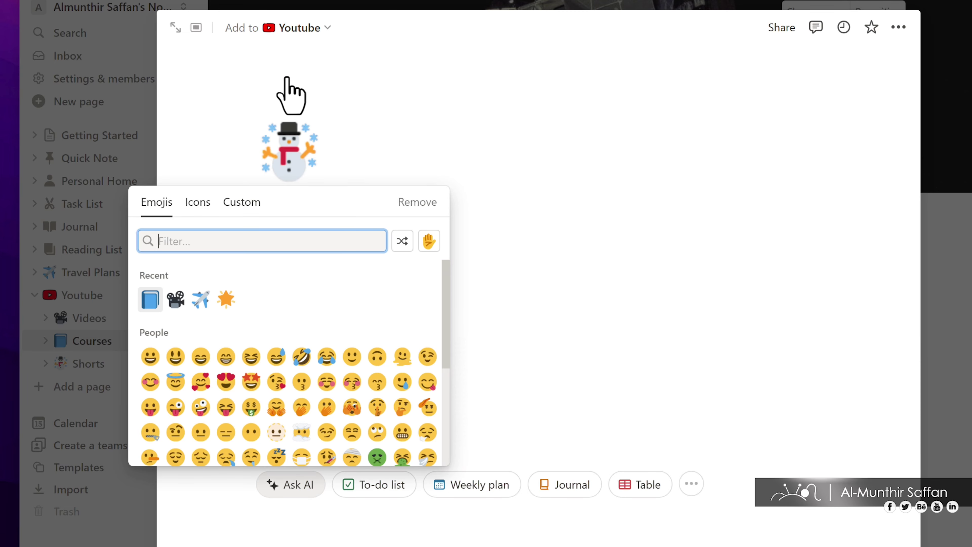
pyautogui.click(226, 298)
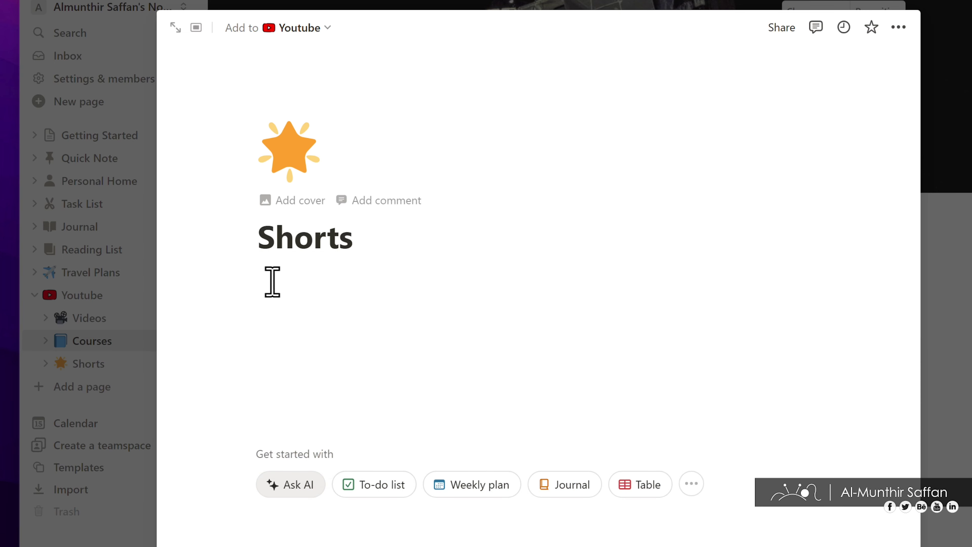
pyautogui.click(302, 200)
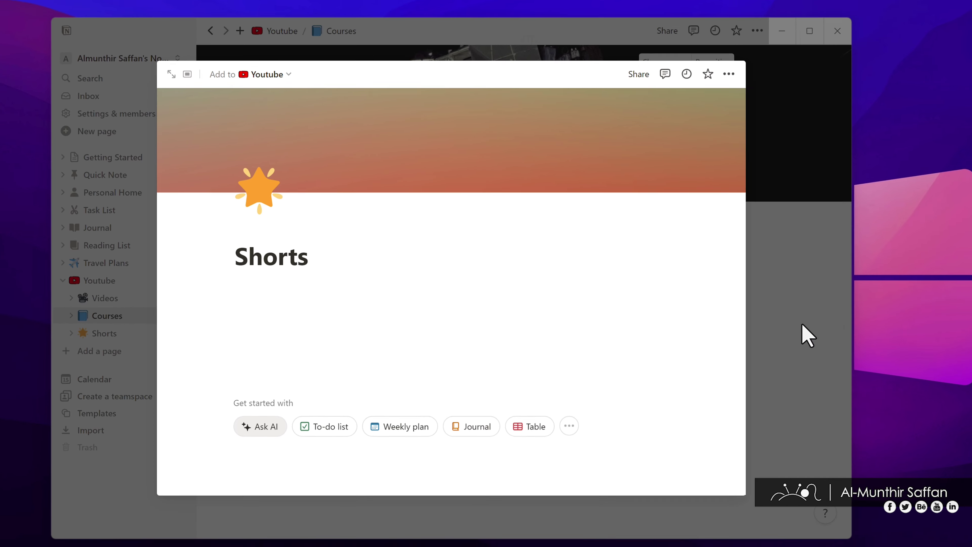
pyautogui.click(807, 336)
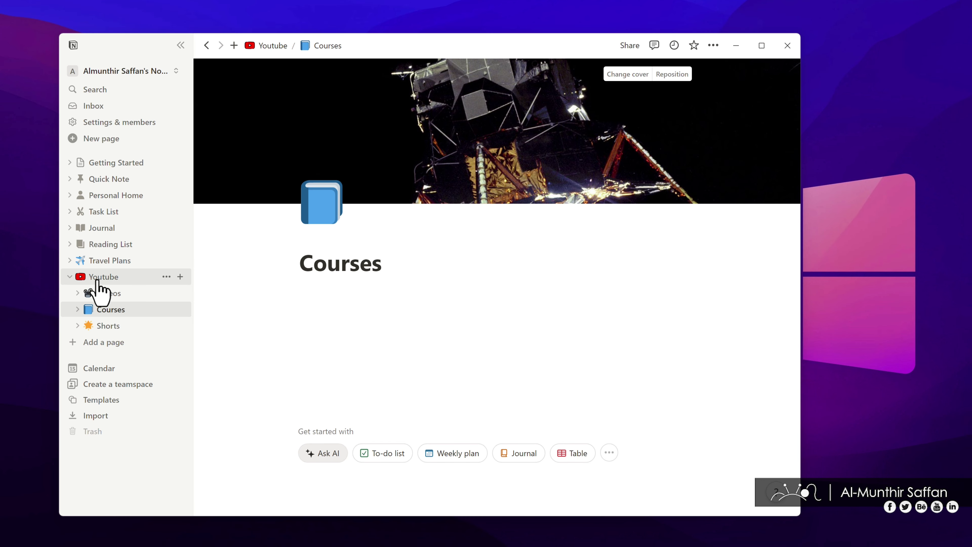
pyautogui.click(76, 279)
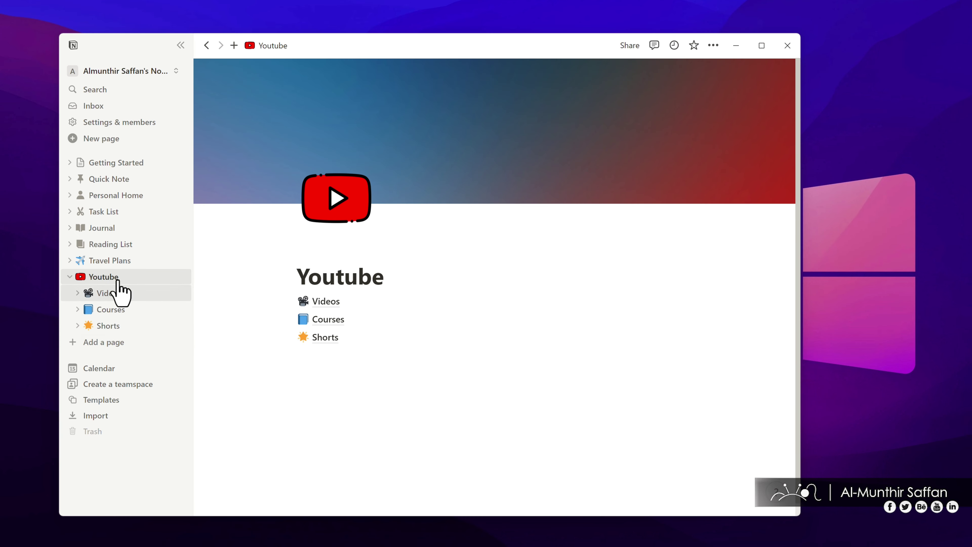